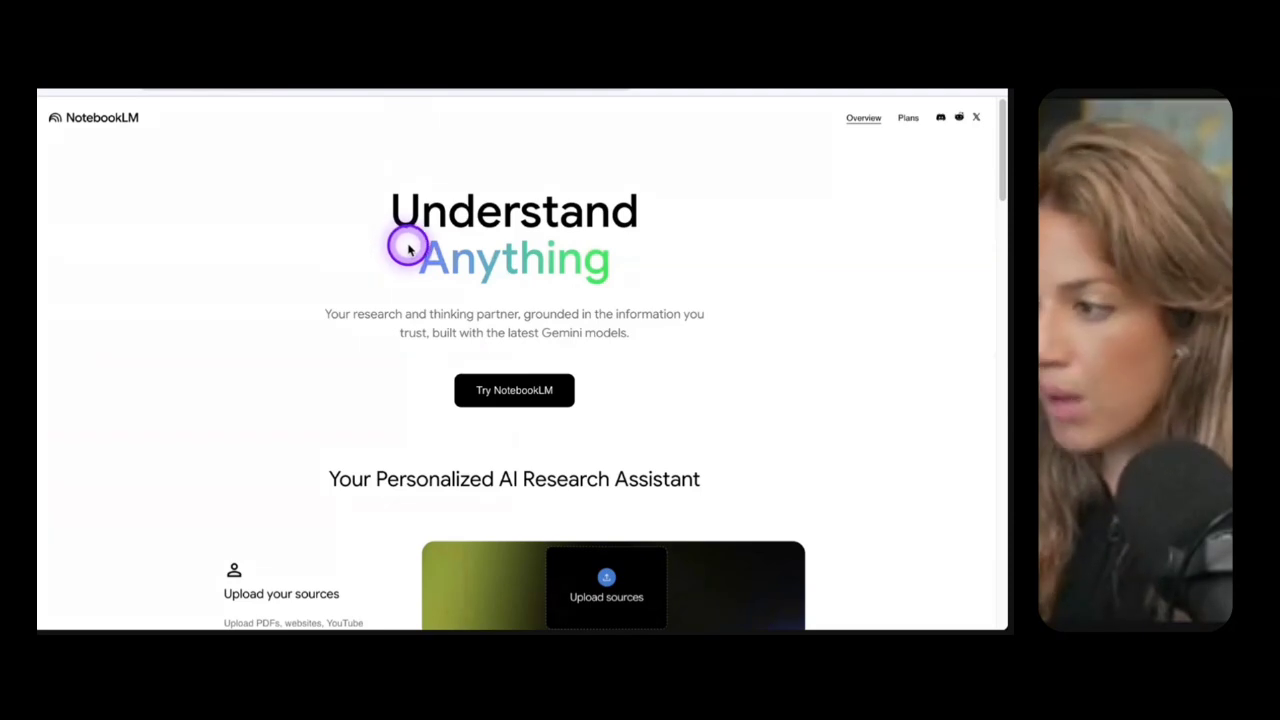
Step: Look through the NotebookLM overview page, from the research assistant features to how people are using it
{"action": "scroll", "coordinate": [406, 248], "scroll_direction": "down", "scroll_amount": 3}
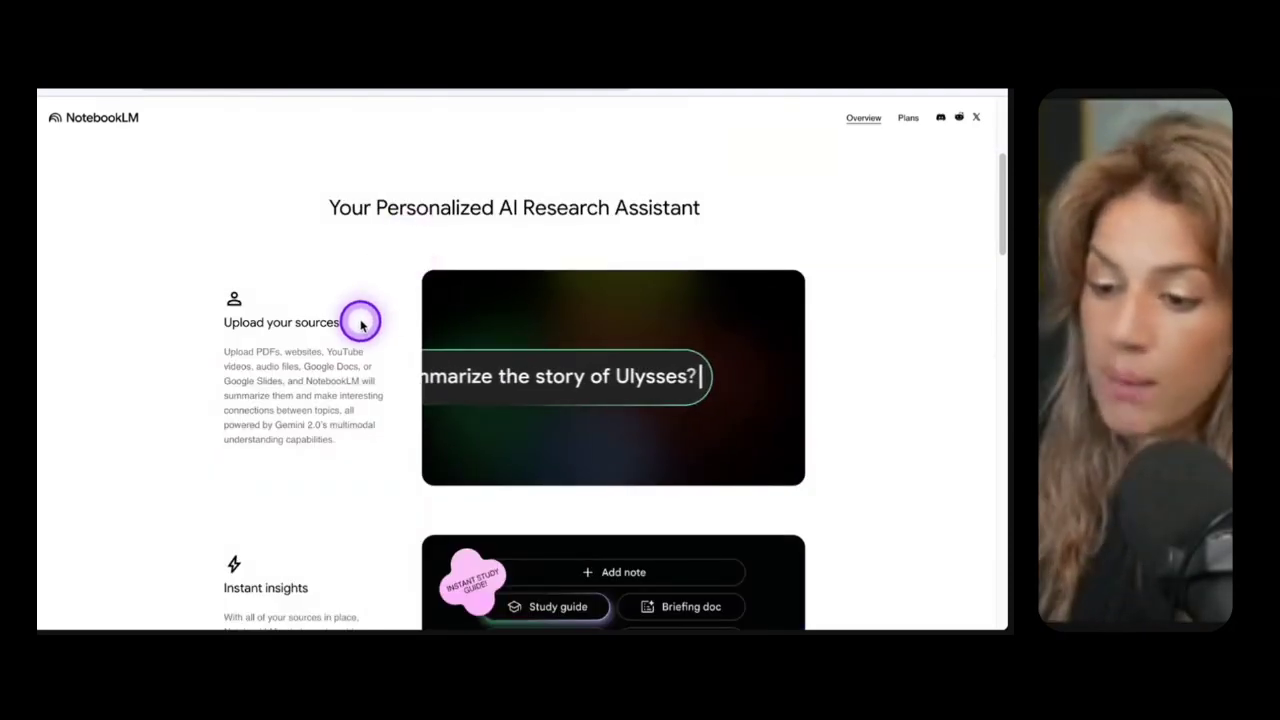
{"action": "scroll", "coordinate": [363, 306], "scroll_direction": "down", "scroll_amount": 3}
{"action": "scroll", "coordinate": [358, 310], "scroll_direction": "down", "scroll_amount": 1}
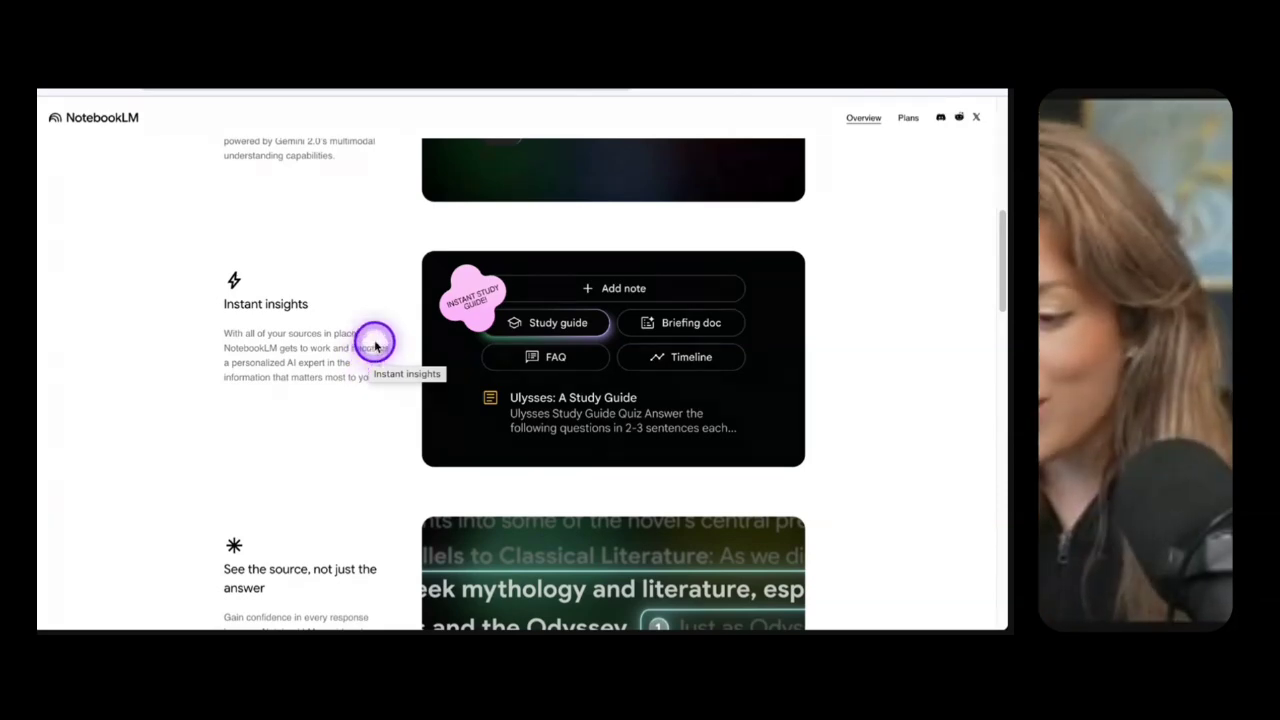
{"action": "scroll", "coordinate": [373, 344], "scroll_direction": "down", "scroll_amount": 10}
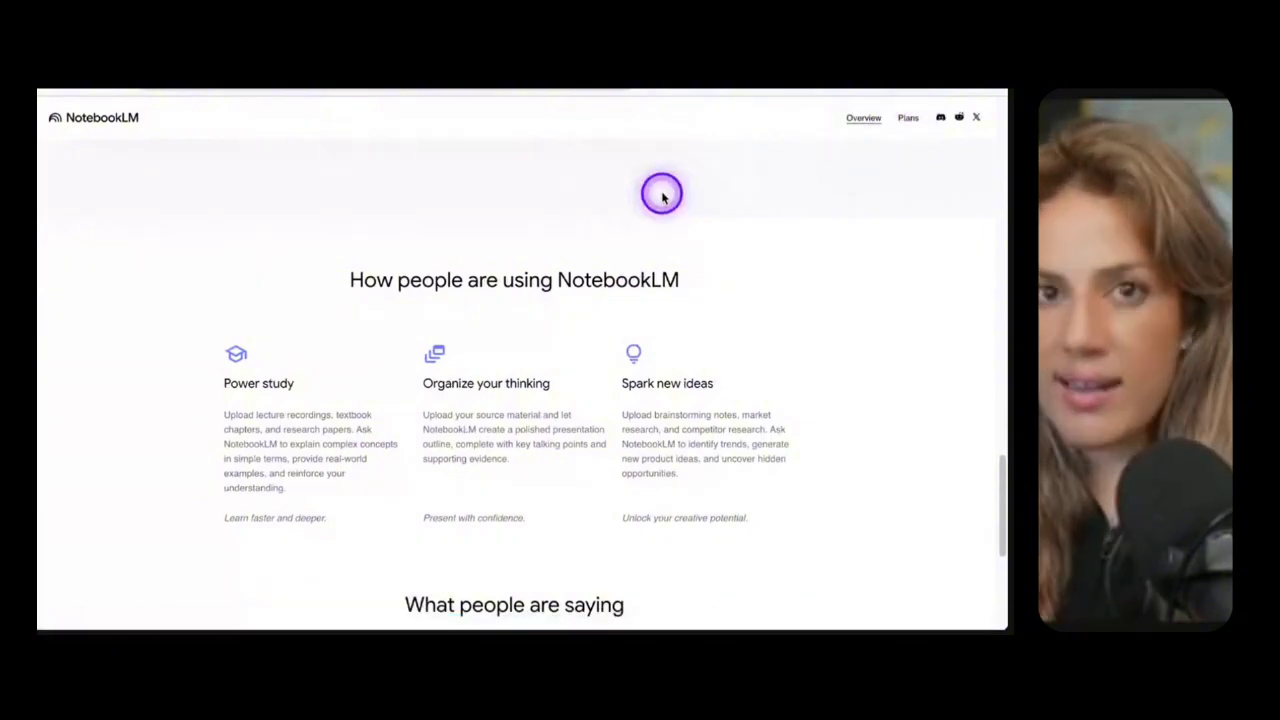
{"action": "scroll", "coordinate": [788, 374], "scroll_direction": "up", "scroll_amount": 15}
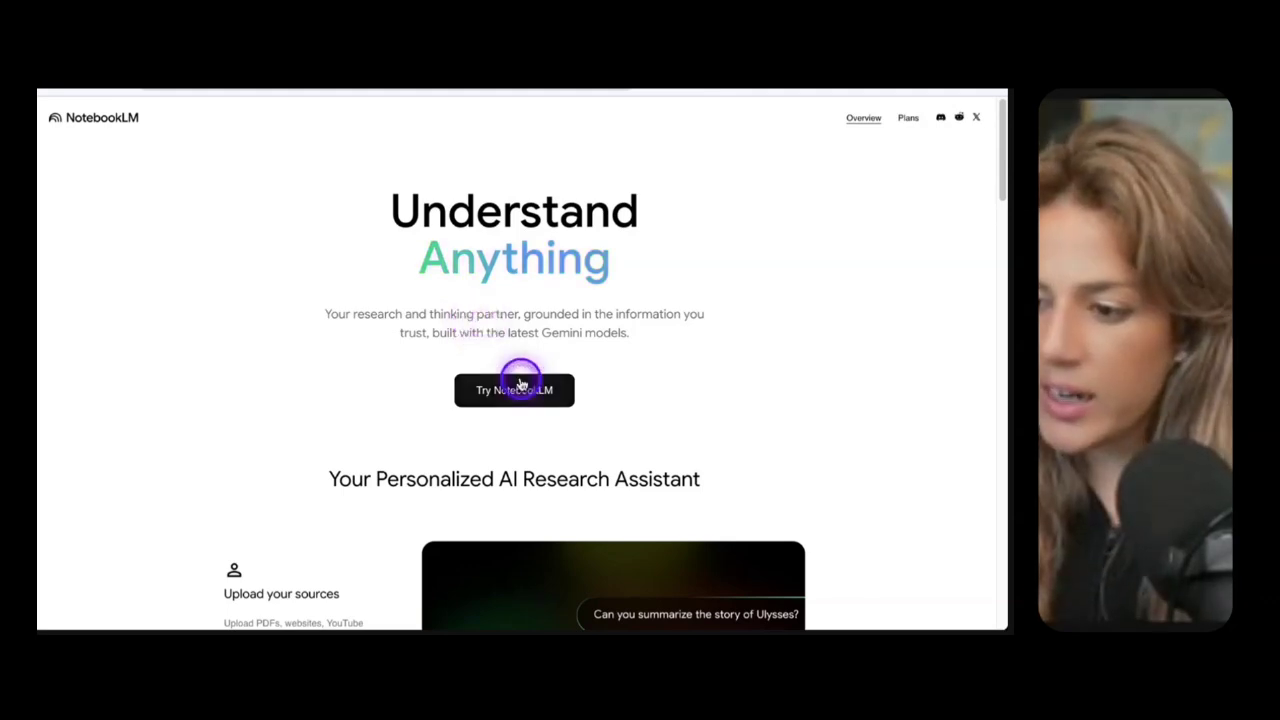
{"action": "scroll", "coordinate": [507, 432], "scroll_direction": "up", "scroll_amount": 3, "text": "ctrl"}
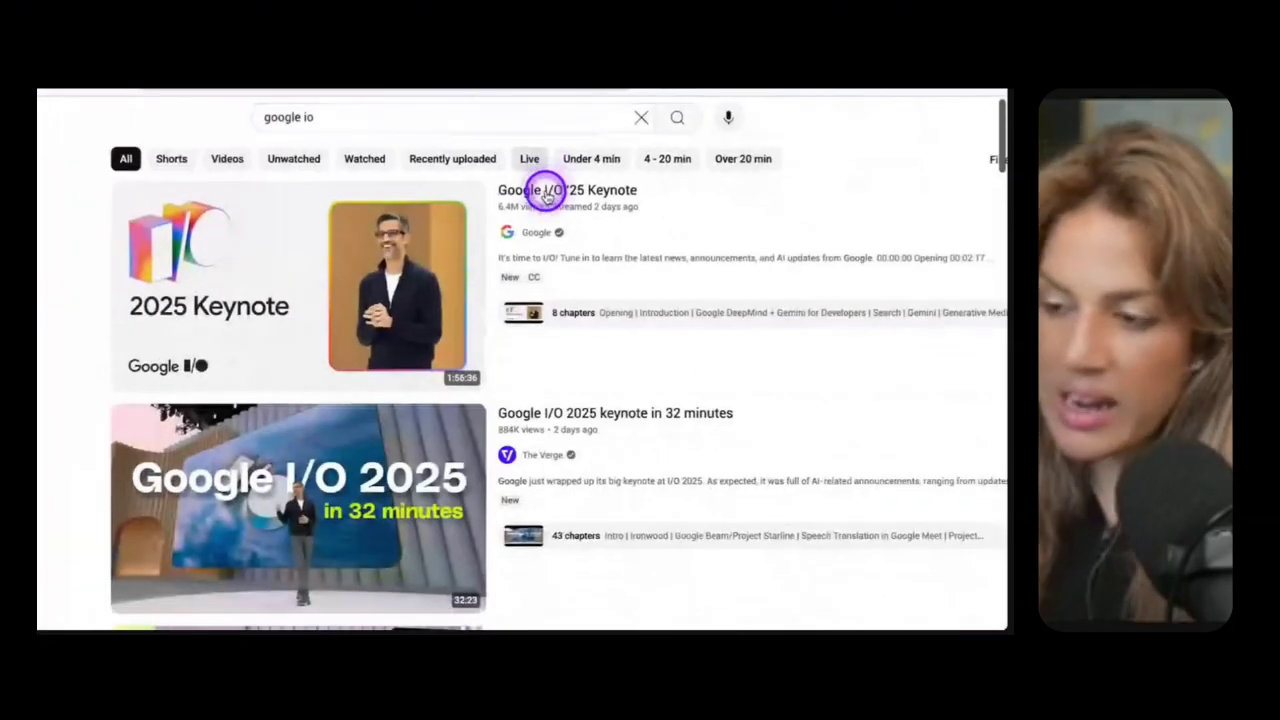
Step: Open the Google I/O '25 Keynote video on YouTube and insert its transcript into a NotebookLM notebook as a copied-text source
{"action": "left_click", "coordinate": [646, 223]}
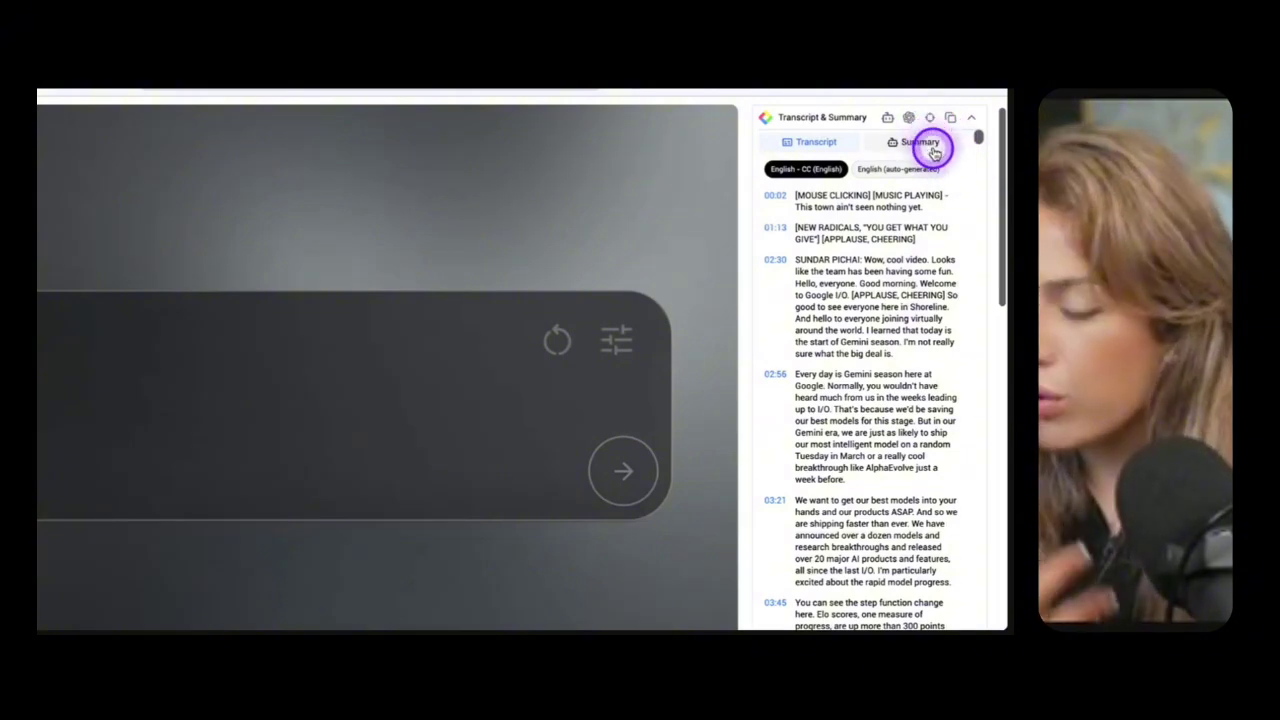
{"action": "mouse_move", "coordinate": [908, 122]}
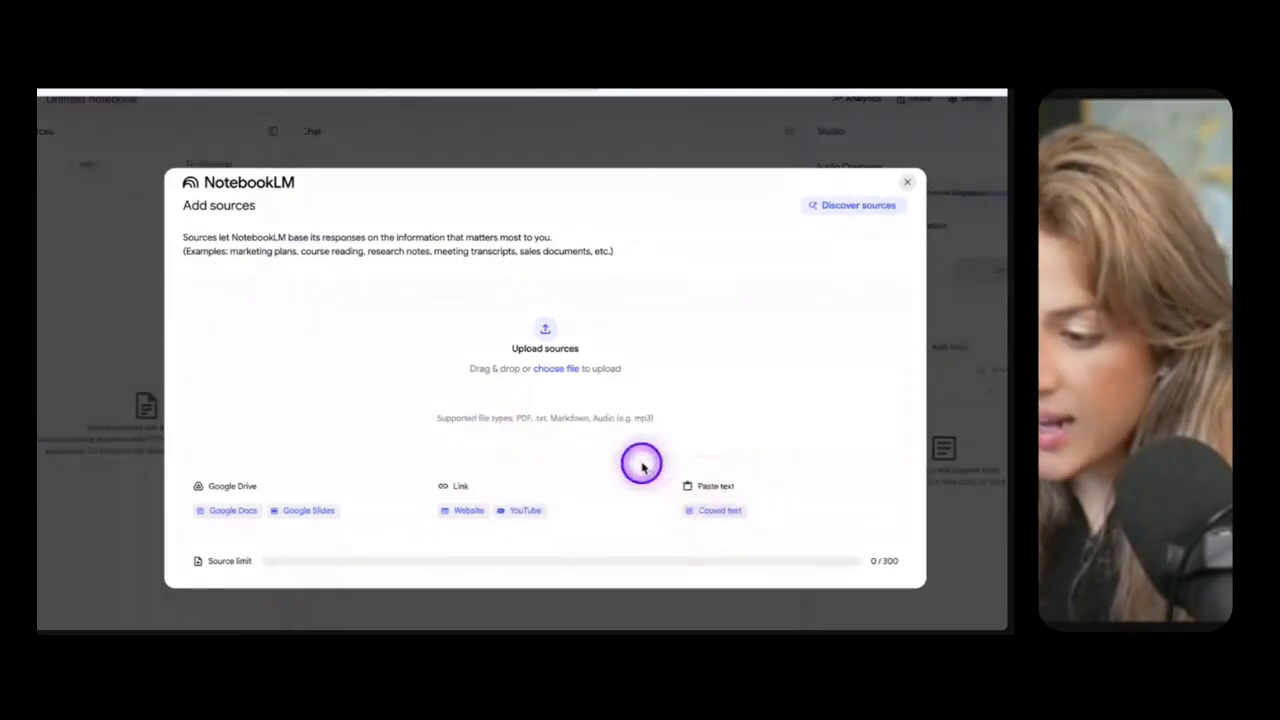
{"action": "left_click", "coordinate": [712, 513]}
{"action": "left_click", "coordinate": [549, 420]}
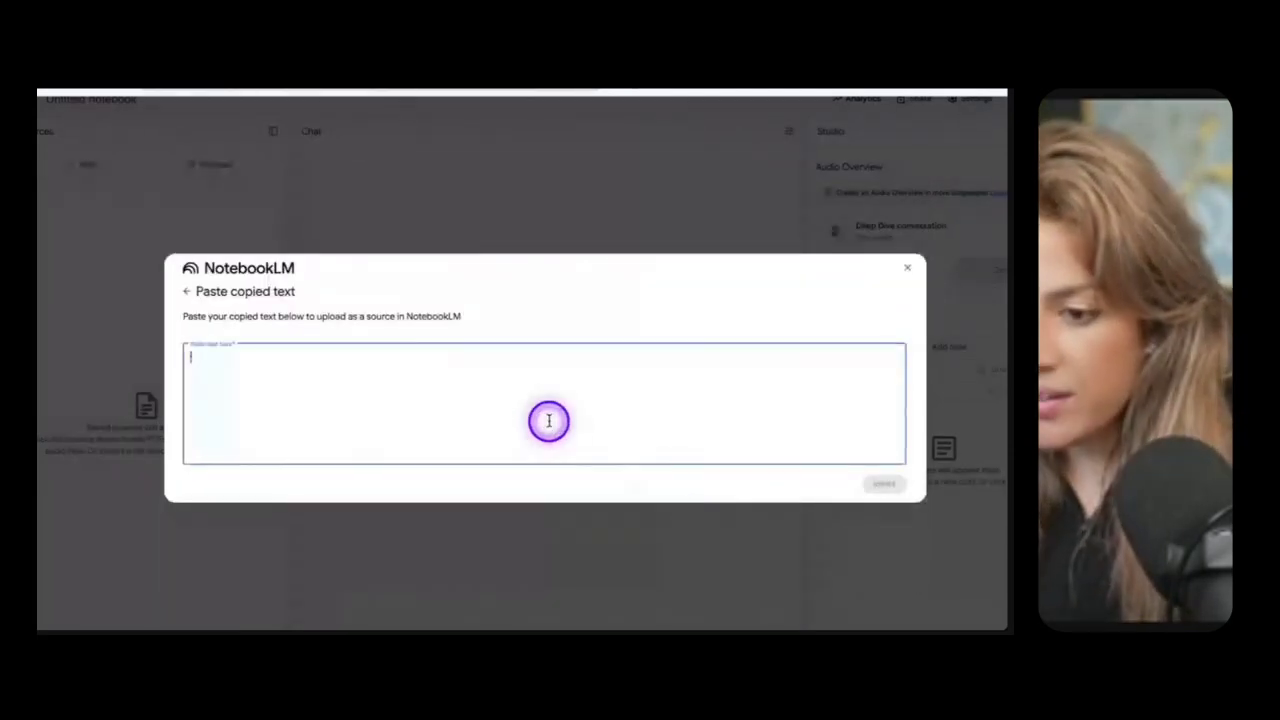
{"action": "key", "text": "ctrl+v"}
{"action": "left_click", "coordinate": [884, 483]}
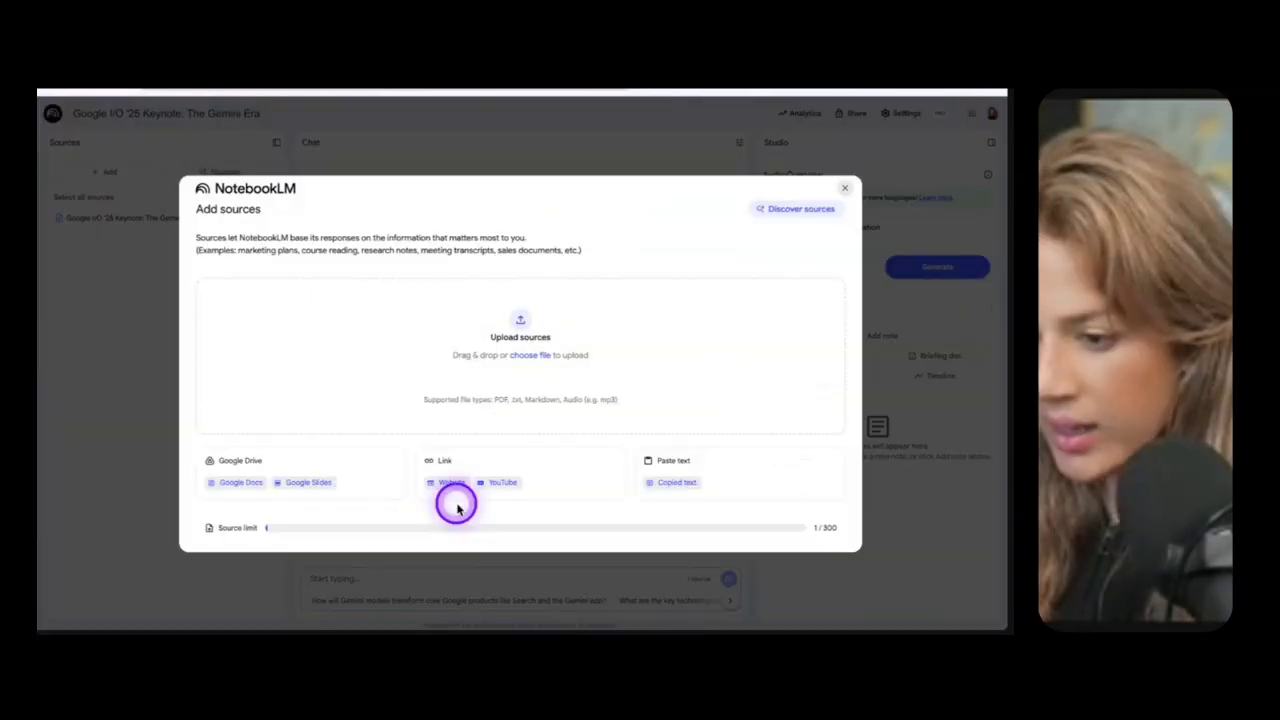
{"action": "left_click", "coordinate": [104, 171]}
{"action": "left_click", "coordinate": [447, 483]}
{"action": "type", "text": "https://io.google/2025/"}
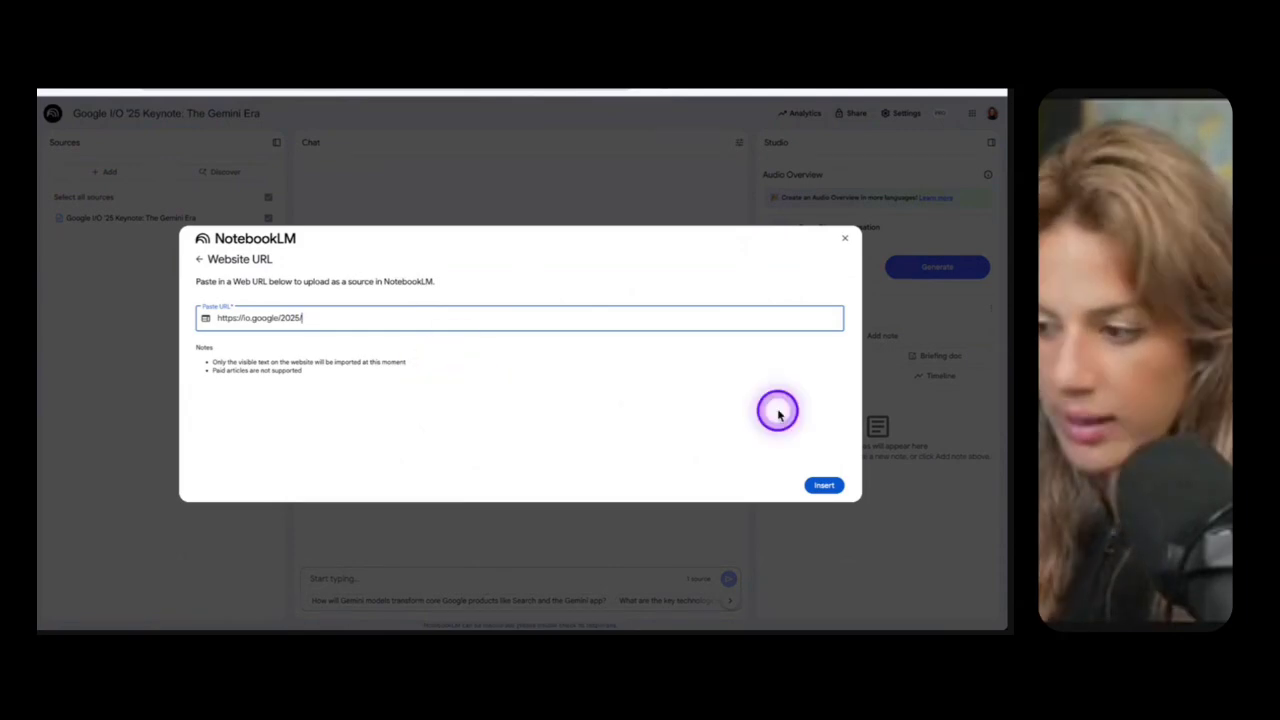
{"action": "left_click", "coordinate": [828, 487]}
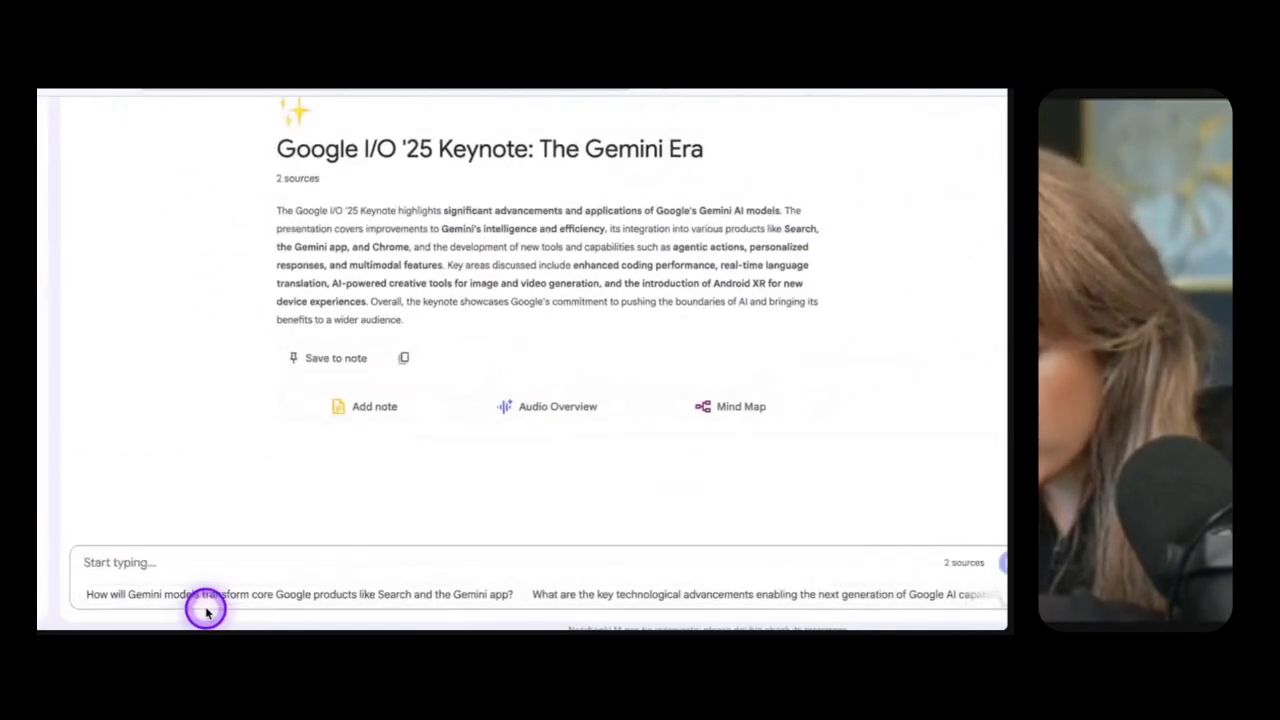
Step: Ask the notebook chat "What are the top 5 google io updates and how will they impact small business owners?" and read through the answer
{"action": "left_click", "coordinate": [220, 560]}
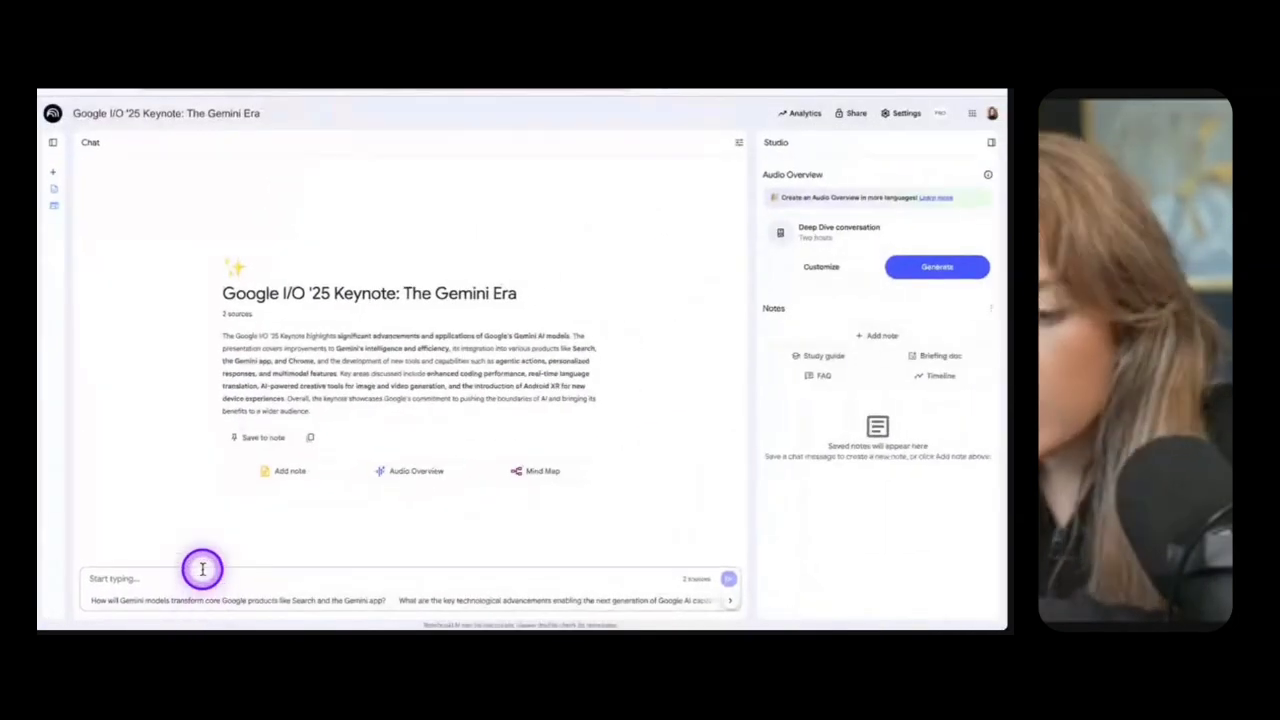
{"action": "type", "text": "W"}
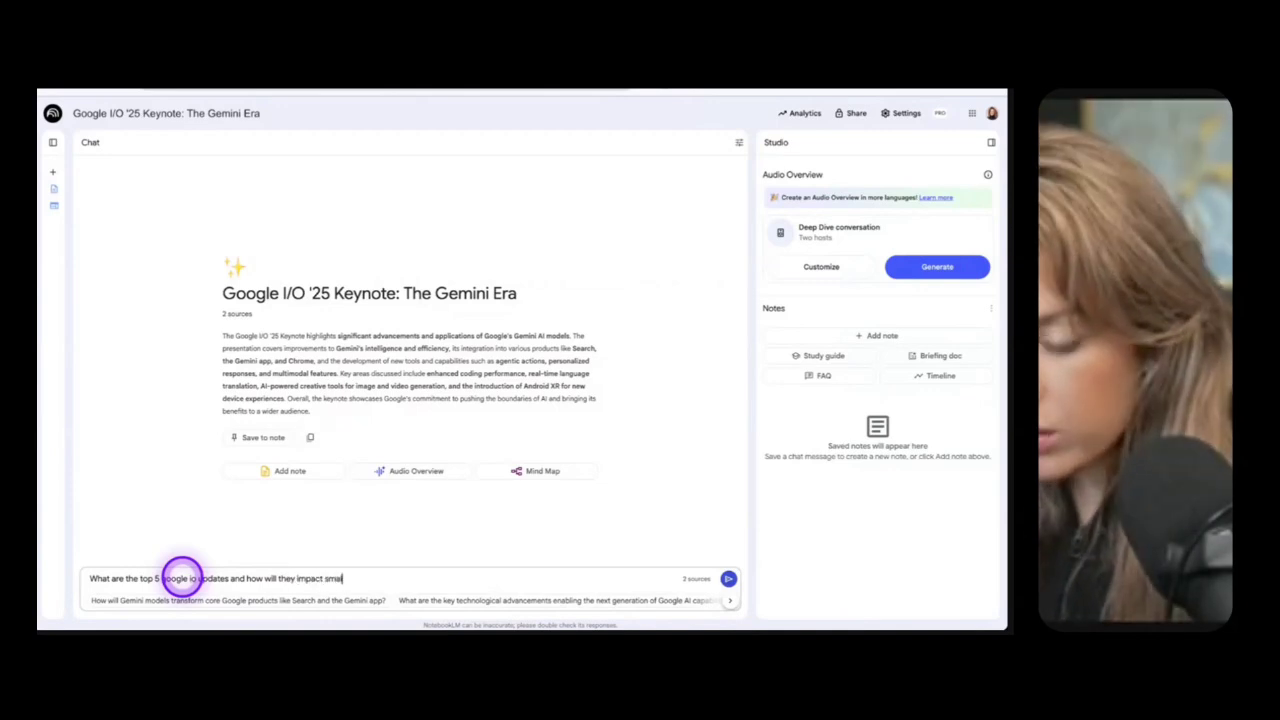
{"action": "type", "text": "?"}
{"action": "left_click", "coordinate": [729, 580]}
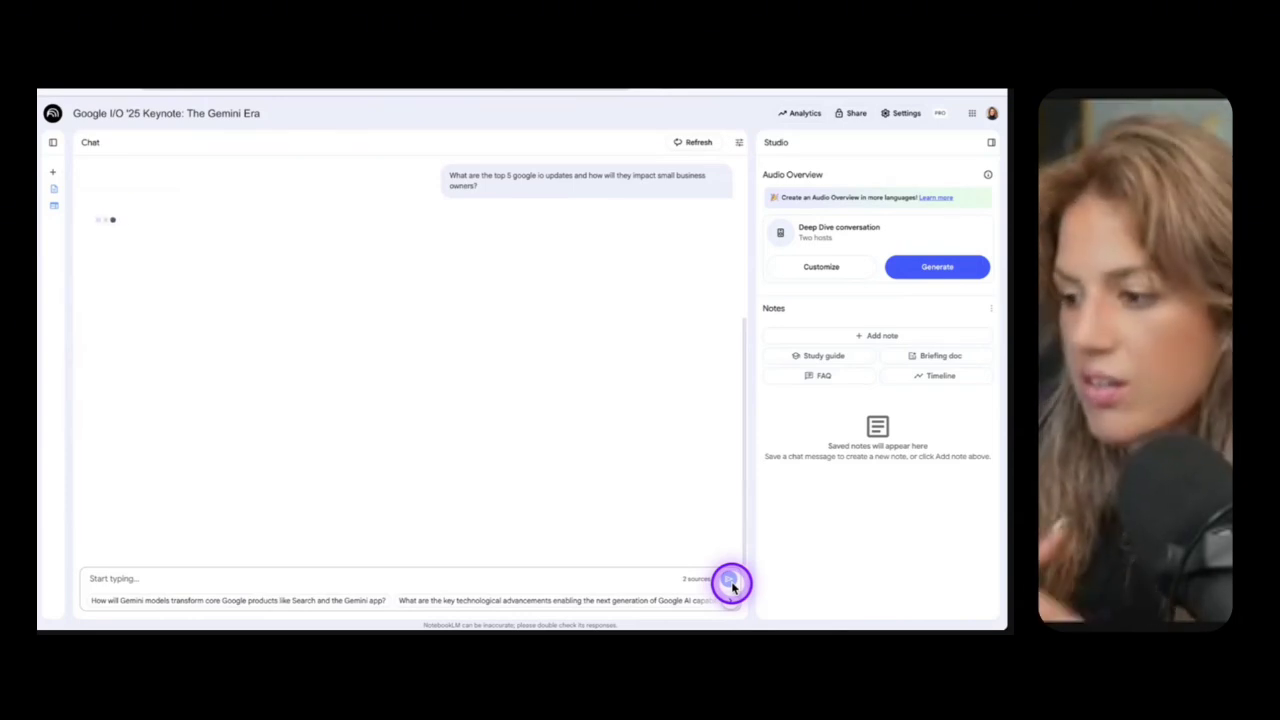
{"action": "scroll", "coordinate": [116, 270], "scroll_direction": "down", "scroll_amount": 10}
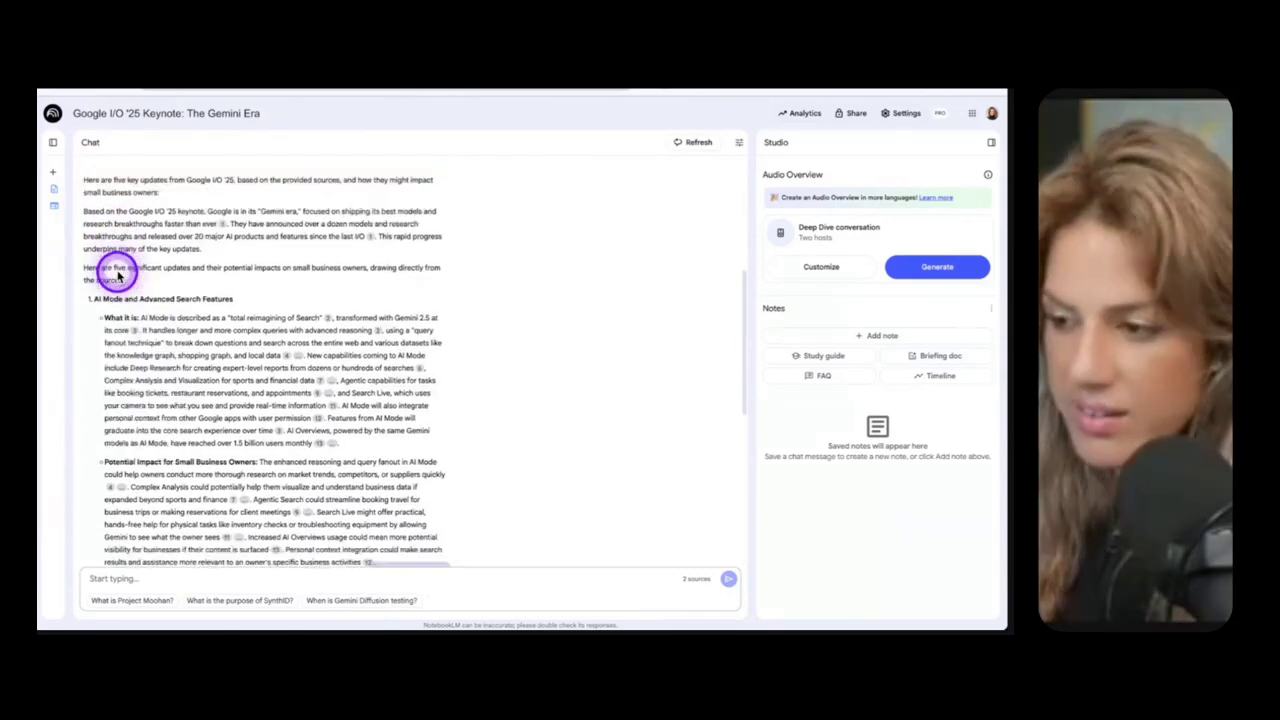
{"action": "scroll", "coordinate": [116, 270], "scroll_direction": "down", "scroll_amount": 6}
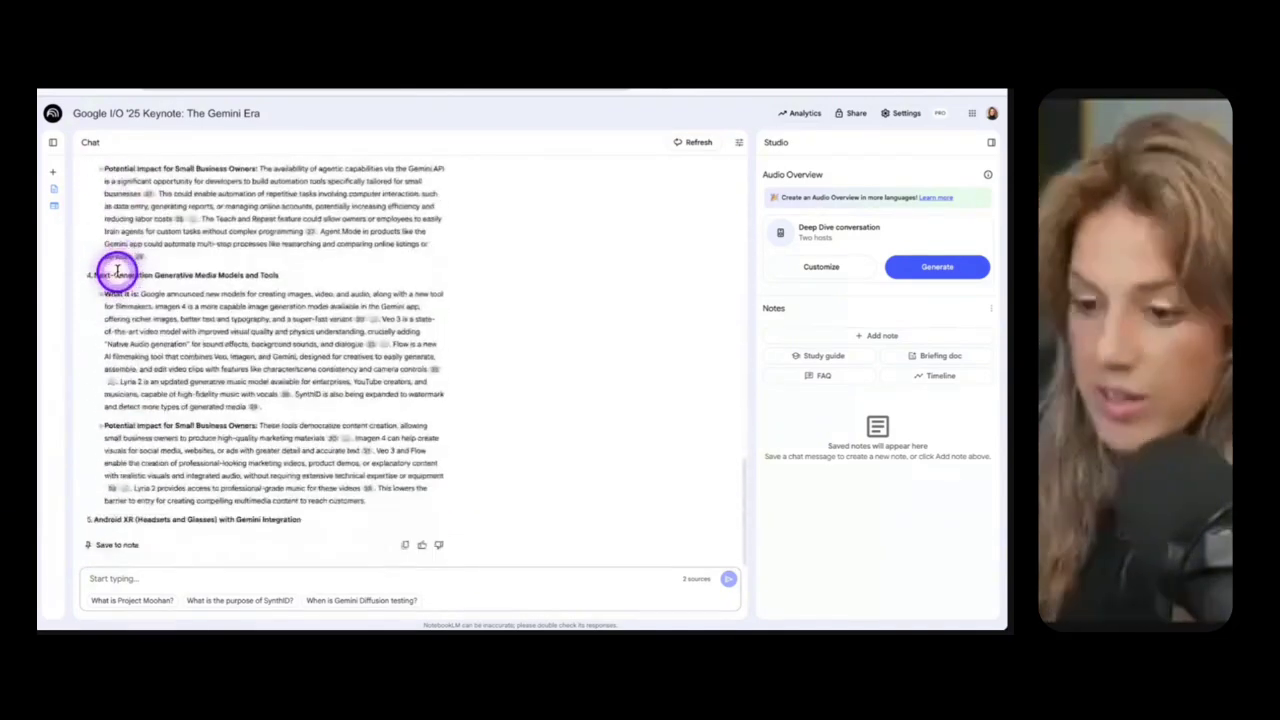
{"action": "scroll", "coordinate": [116, 270], "scroll_direction": "down", "scroll_amount": 5}
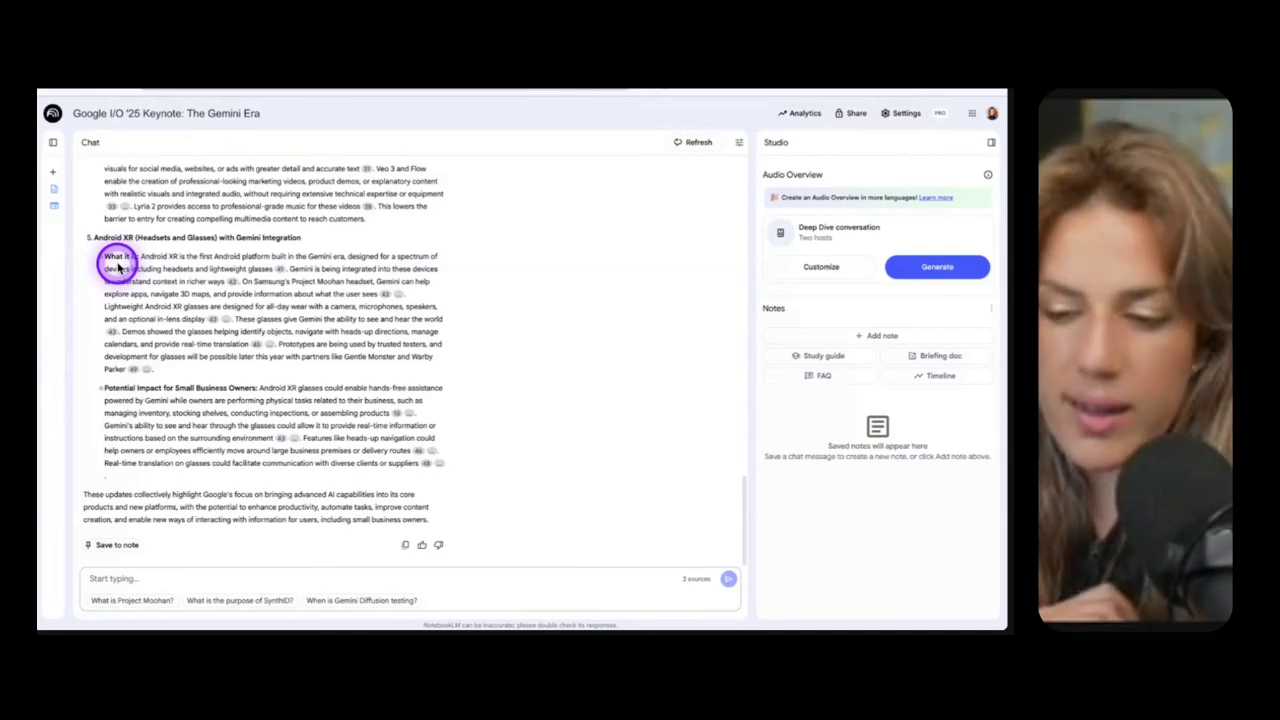
{"action": "scroll", "coordinate": [116, 268], "scroll_direction": "up", "scroll_amount": 5}
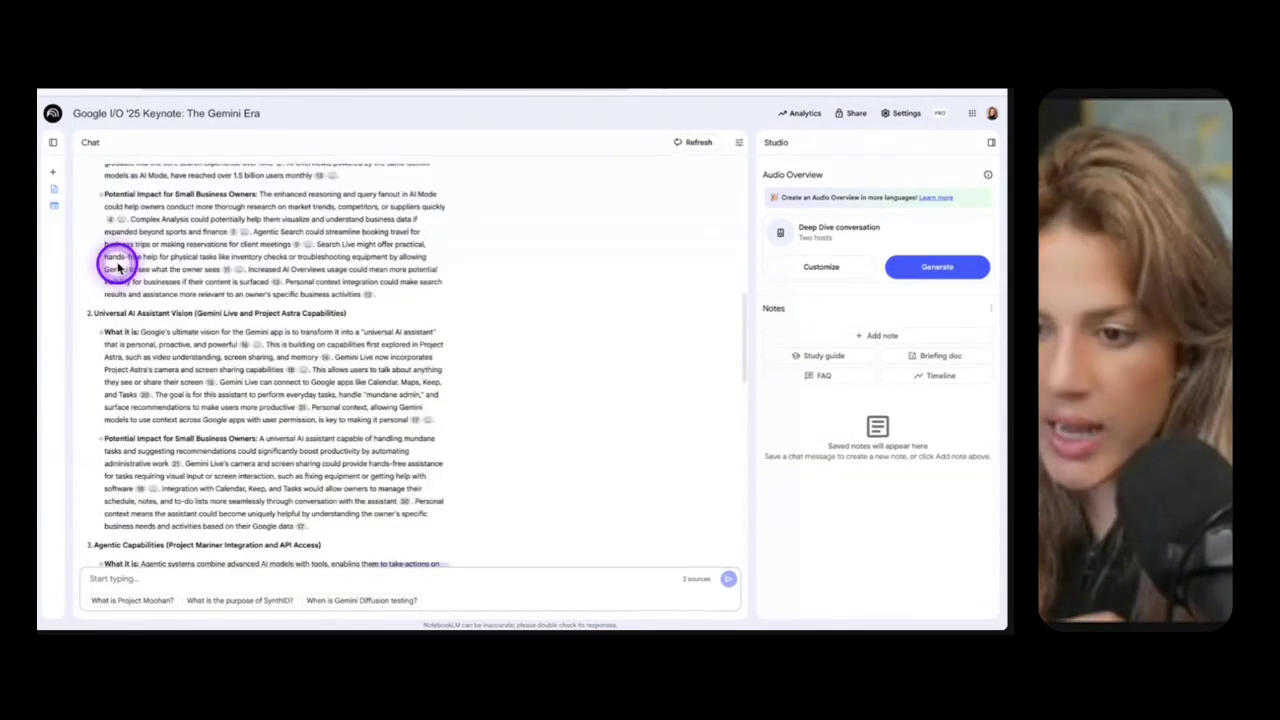
{"action": "scroll", "coordinate": [116, 263], "scroll_direction": "up", "scroll_amount": 15}
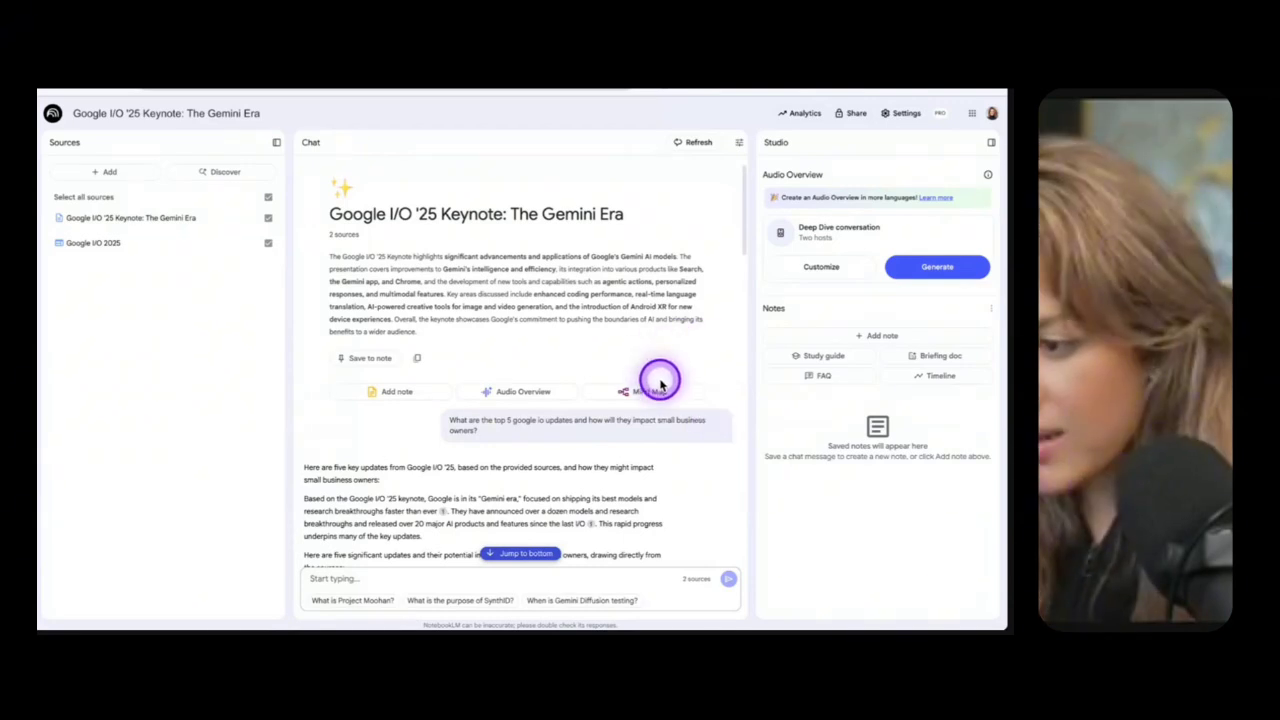
Step: Generate a mind map from the notebook's sources and open it to view its main branches
{"action": "left_click", "coordinate": [636, 393]}
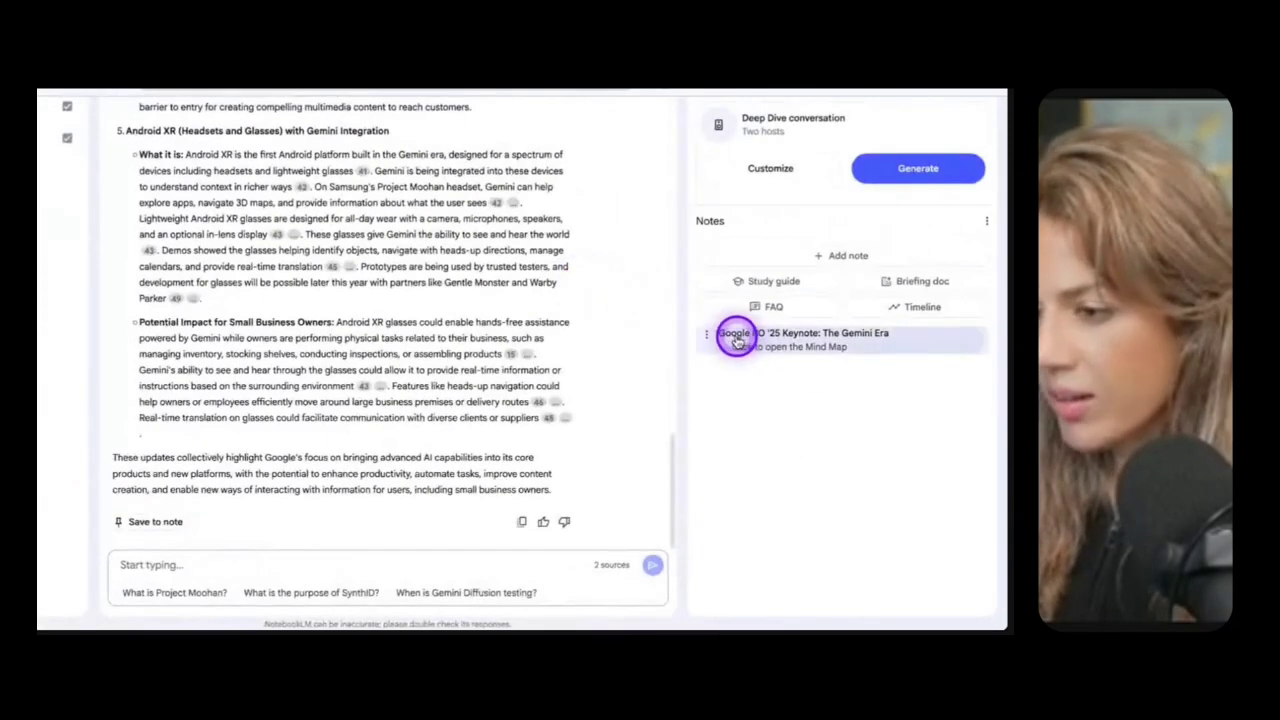
{"action": "left_click", "coordinate": [760, 338]}
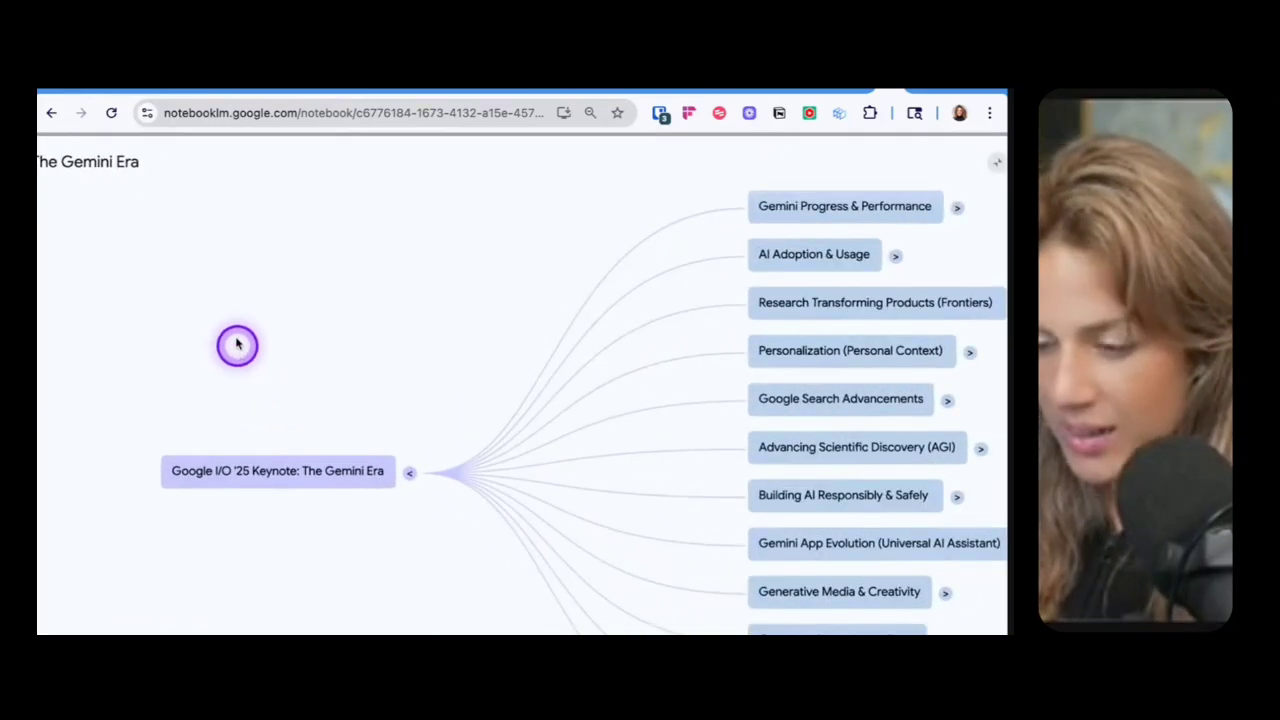
{"action": "scroll", "coordinate": [280, 352], "scroll_direction": "down", "scroll_amount": 2}
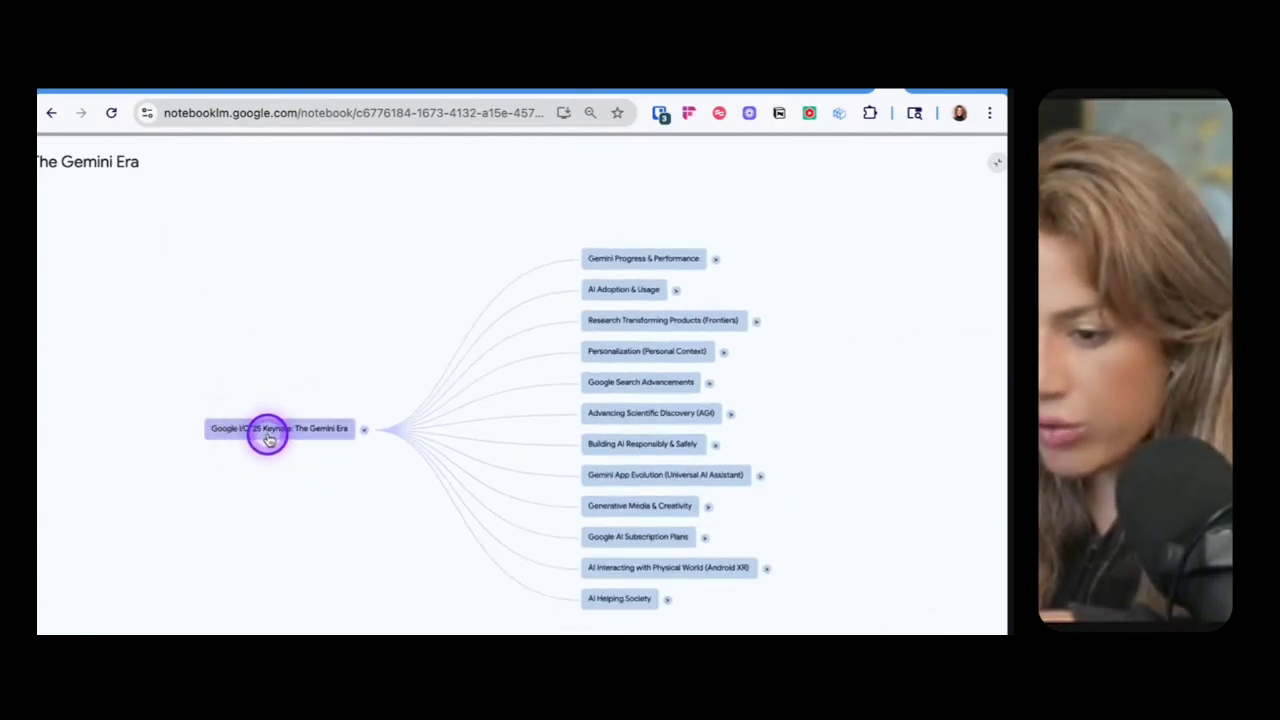
{"action": "scroll", "coordinate": [645, 274], "scroll_direction": "up", "scroll_amount": 2}
{"action": "scroll", "coordinate": [645, 274], "scroll_direction": "down", "scroll_amount": 3}
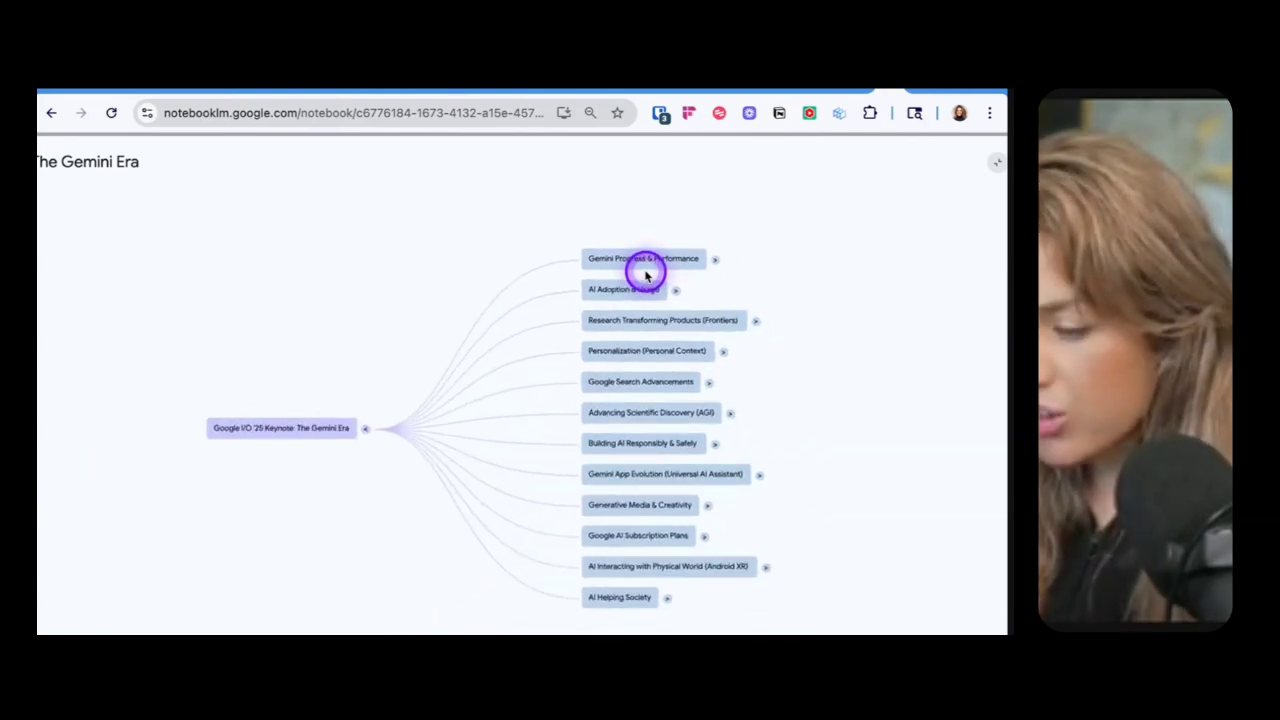
Step: Expand the Gemini Progress & Performance, AI Adoption & Usage, Research Transforming Products, Personalization, Google Search Advancements and AI Mode branches
{"action": "left_click", "coordinate": [720, 262]}
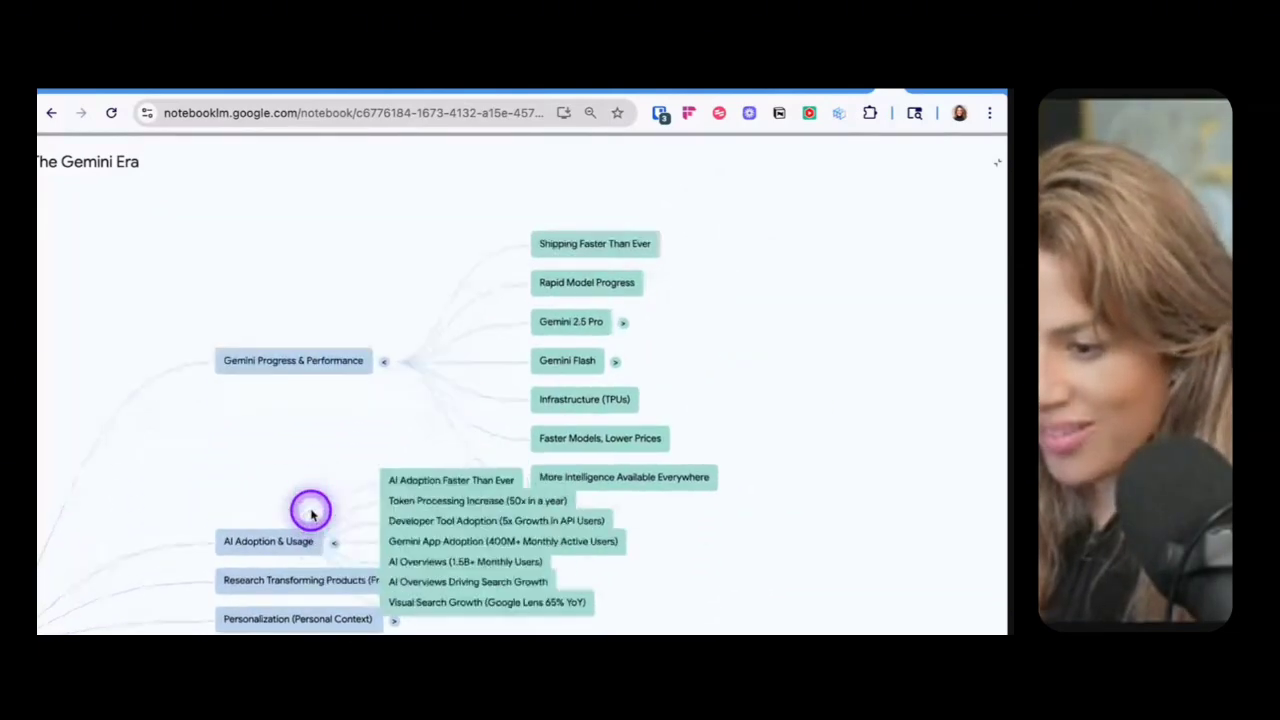
{"action": "left_click", "coordinate": [510, 507]}
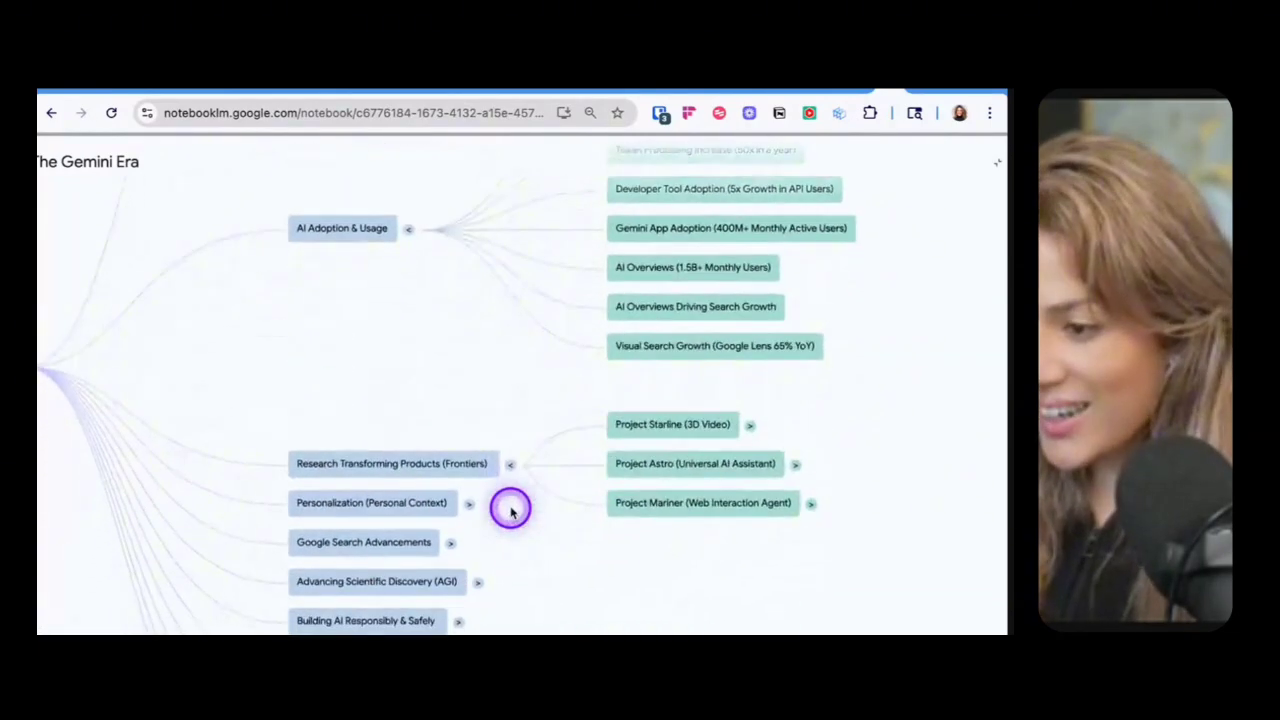
{"action": "left_click", "coordinate": [467, 504]}
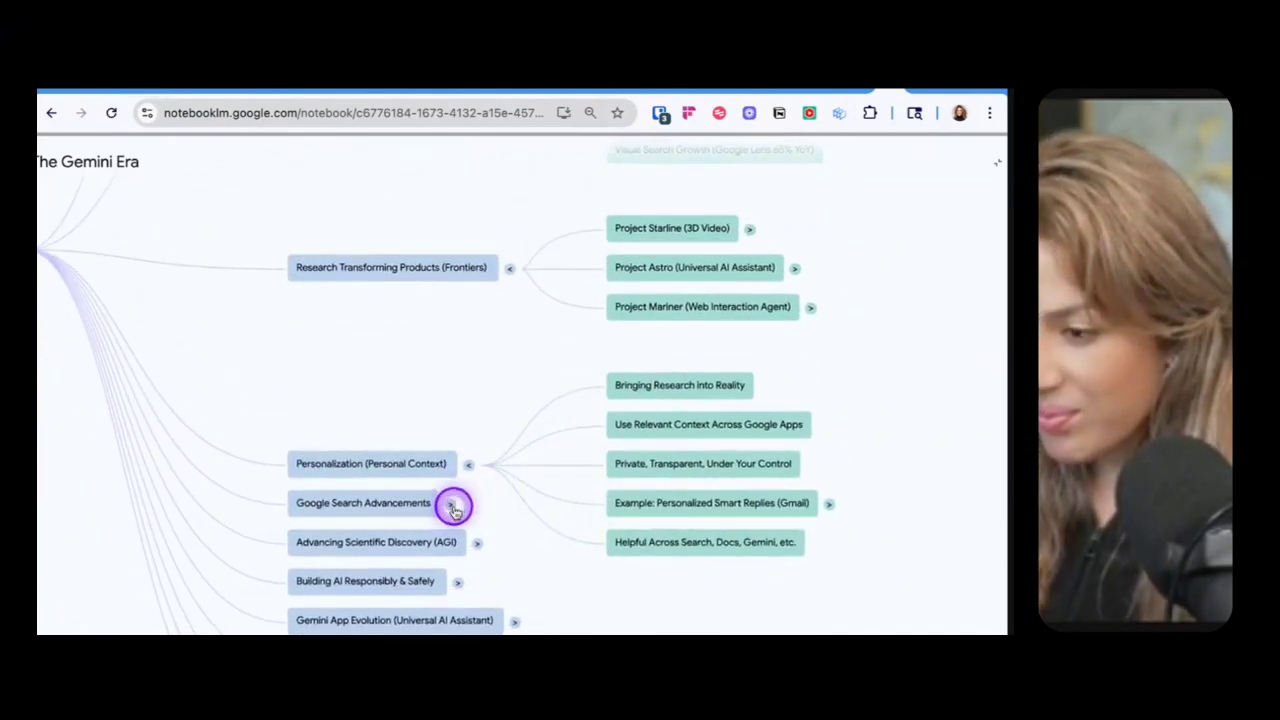
{"action": "left_click", "coordinate": [451, 504]}
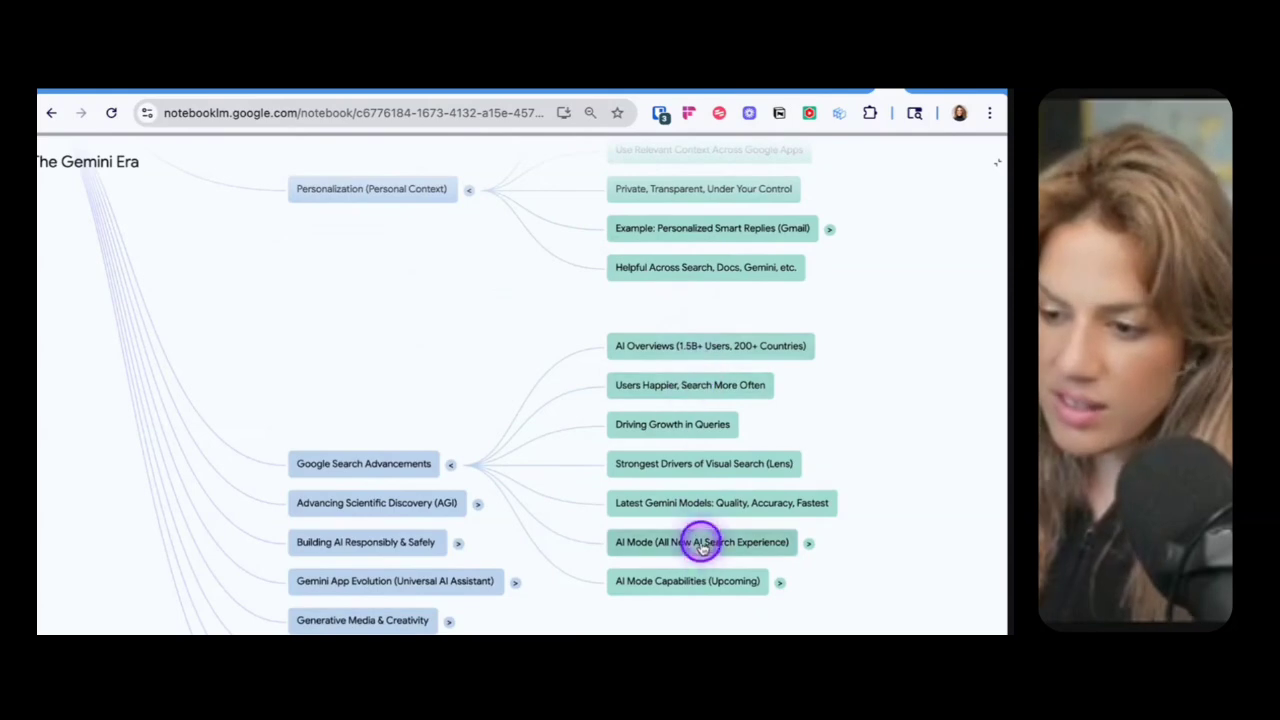
{"action": "left_click", "coordinate": [808, 542]}
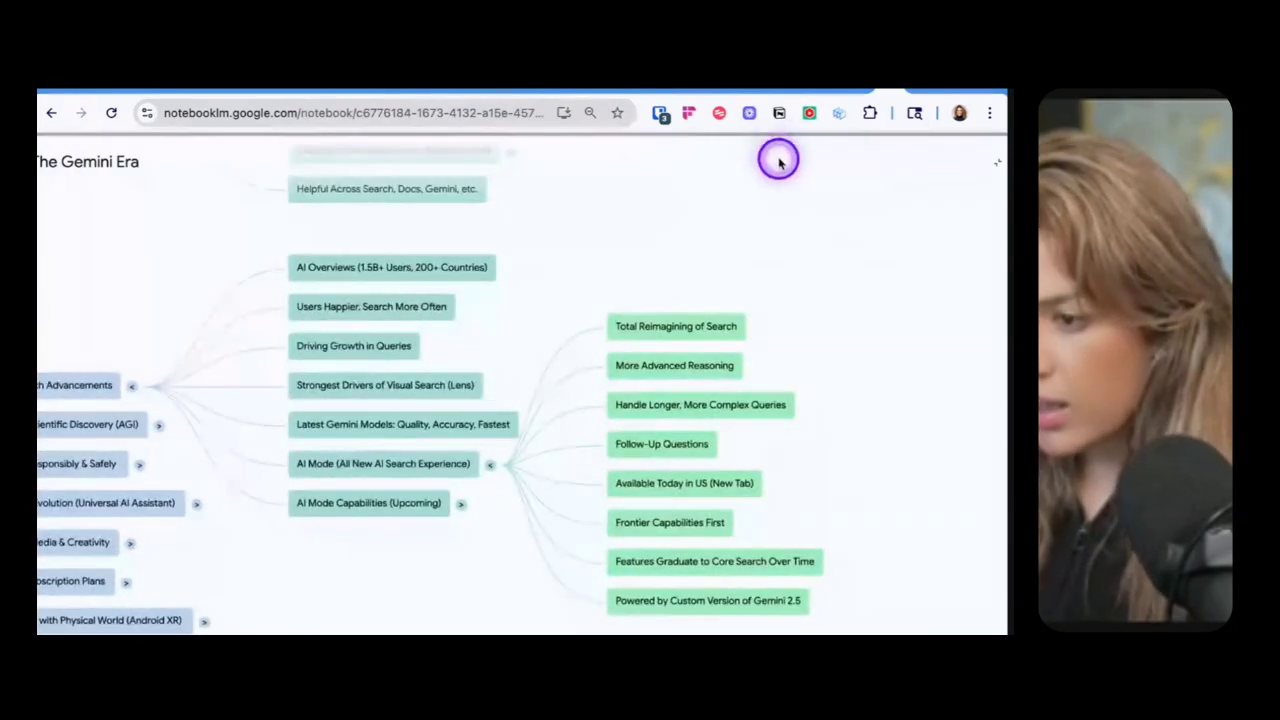
Step: Look over the expanded mind map and download it as an image
{"action": "scroll", "coordinate": [449, 245], "scroll_direction": "up", "scroll_amount": 3}
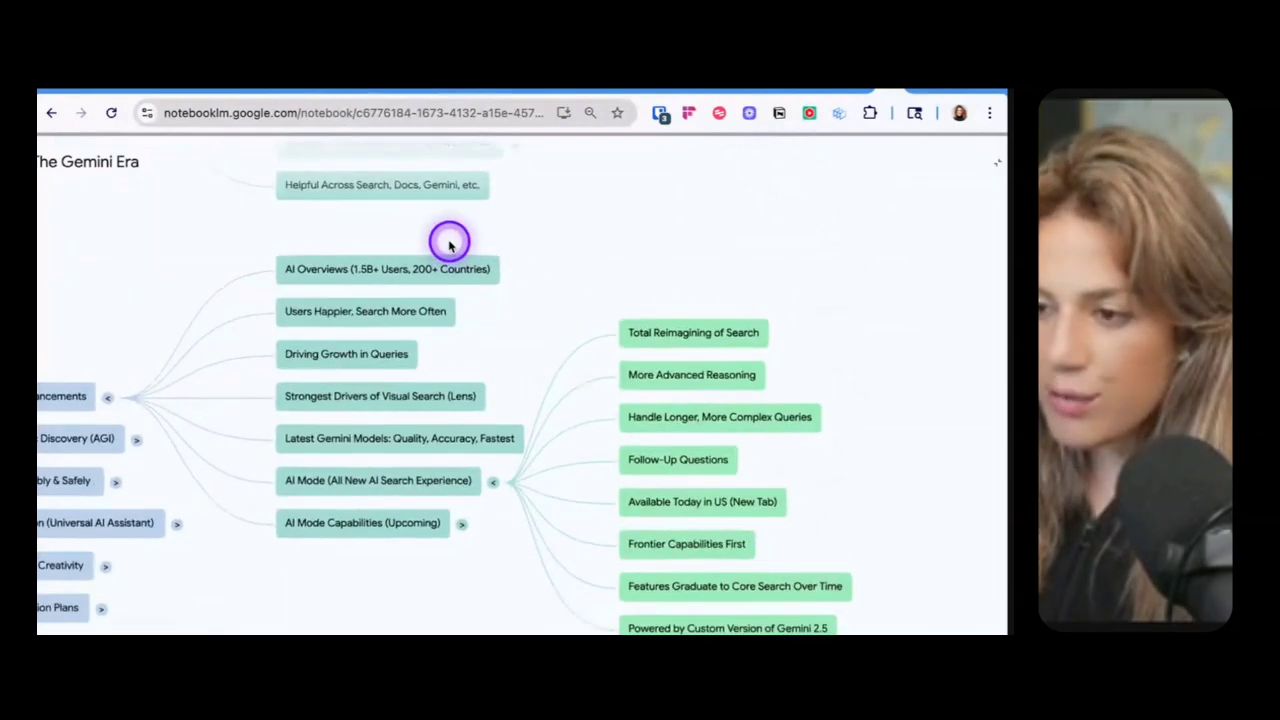
{"action": "scroll", "coordinate": [437, 300], "scroll_direction": "down", "scroll_amount": 5}
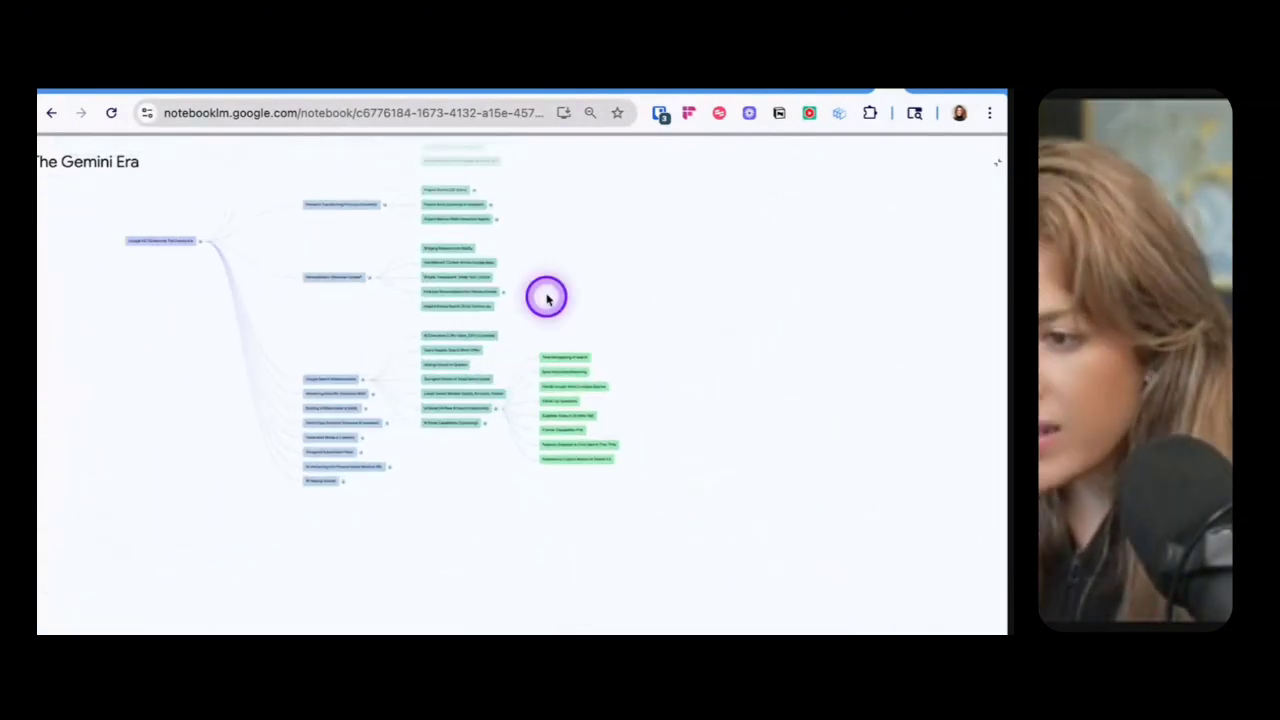
{"action": "scroll", "coordinate": [640, 463], "scroll_direction": "up", "scroll_amount": 4}
{"action": "left_click_drag", "start_coordinate": [640, 555], "coordinate": [494, 551]}
{"action": "scroll", "coordinate": [732, 222], "scroll_direction": "right", "scroll_amount": 2}
{"action": "scroll", "coordinate": [732, 222], "scroll_direction": "down", "scroll_amount": 2}
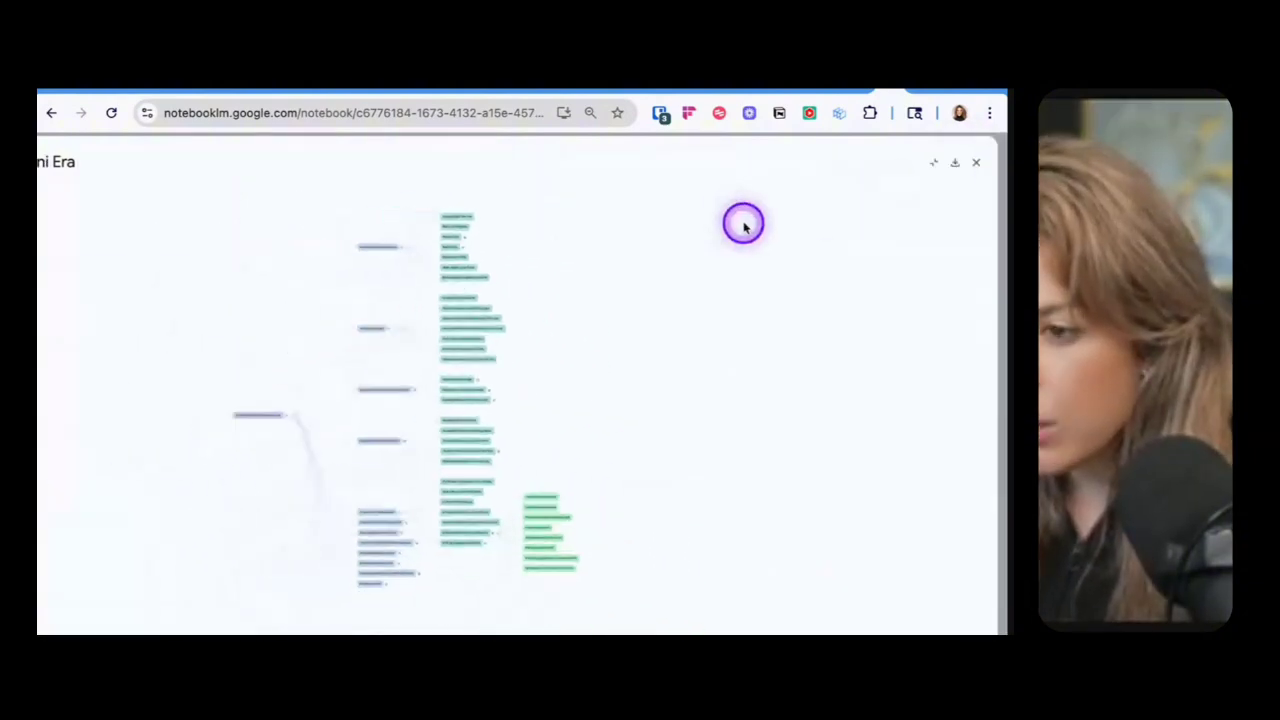
{"action": "left_click", "coordinate": [955, 164]}
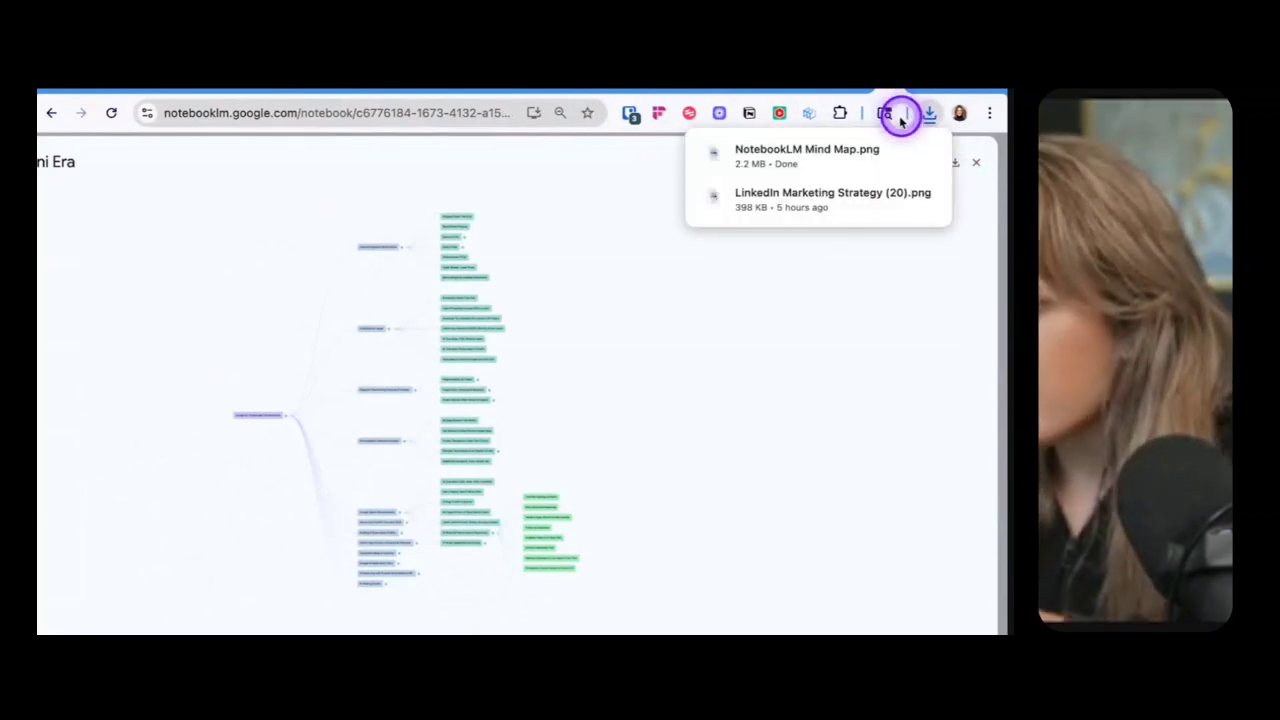
Step: Open the downloaded NotebookLM Mind Map.png, inspect its branches up close and close the image
{"action": "left_click", "coordinate": [803, 162]}
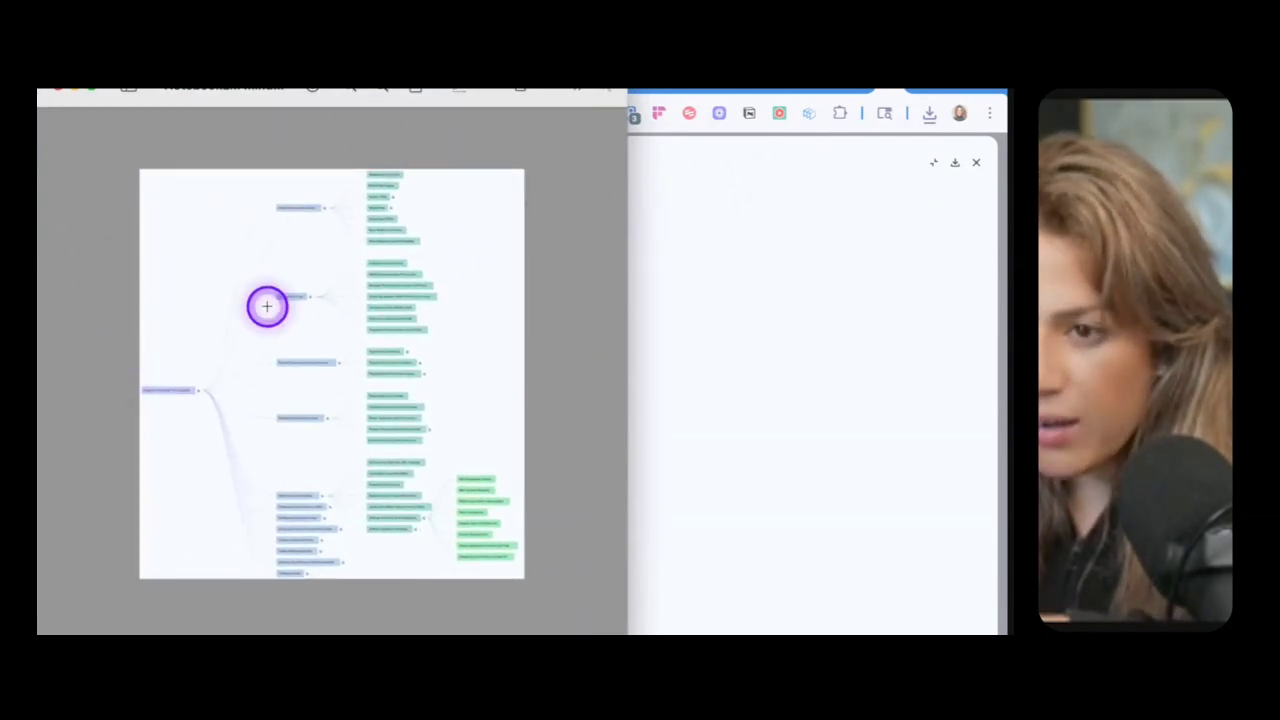
{"action": "scroll", "coordinate": [262, 302], "scroll_direction": "up", "scroll_amount": 5}
{"action": "scroll", "coordinate": [262, 302], "scroll_direction": "down", "scroll_amount": 5}
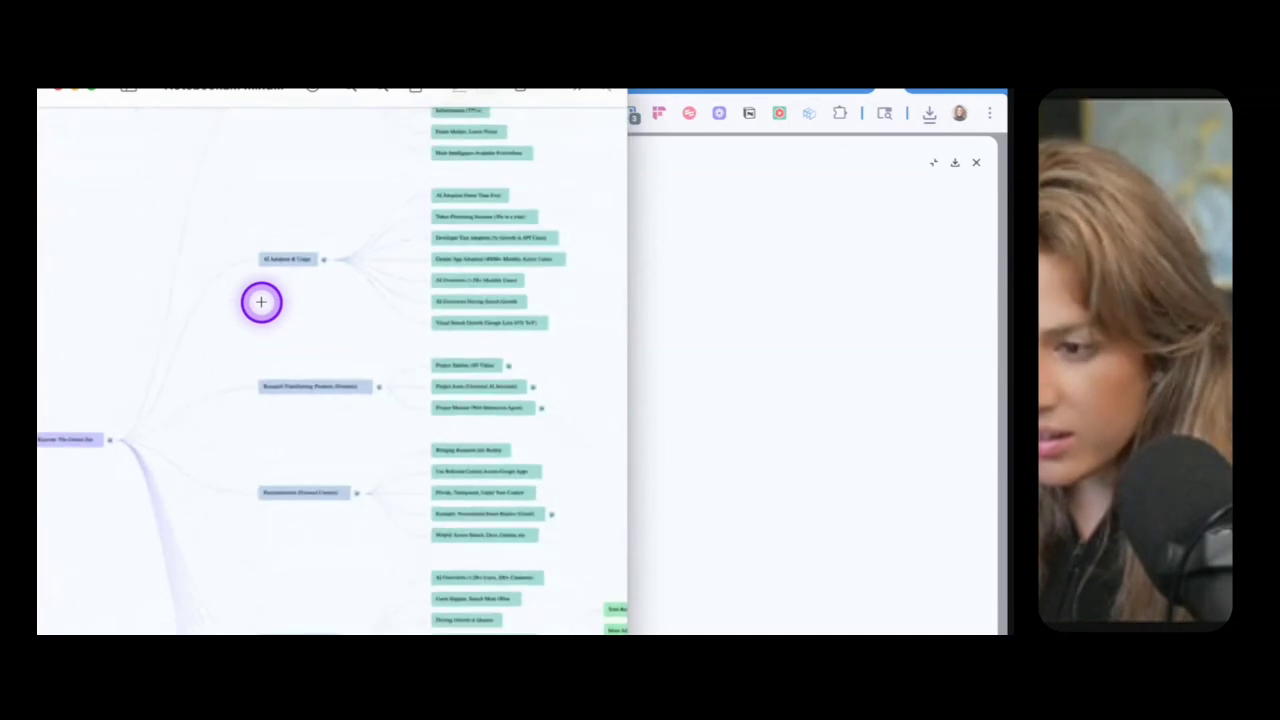
{"action": "key", "text": "Escape"}
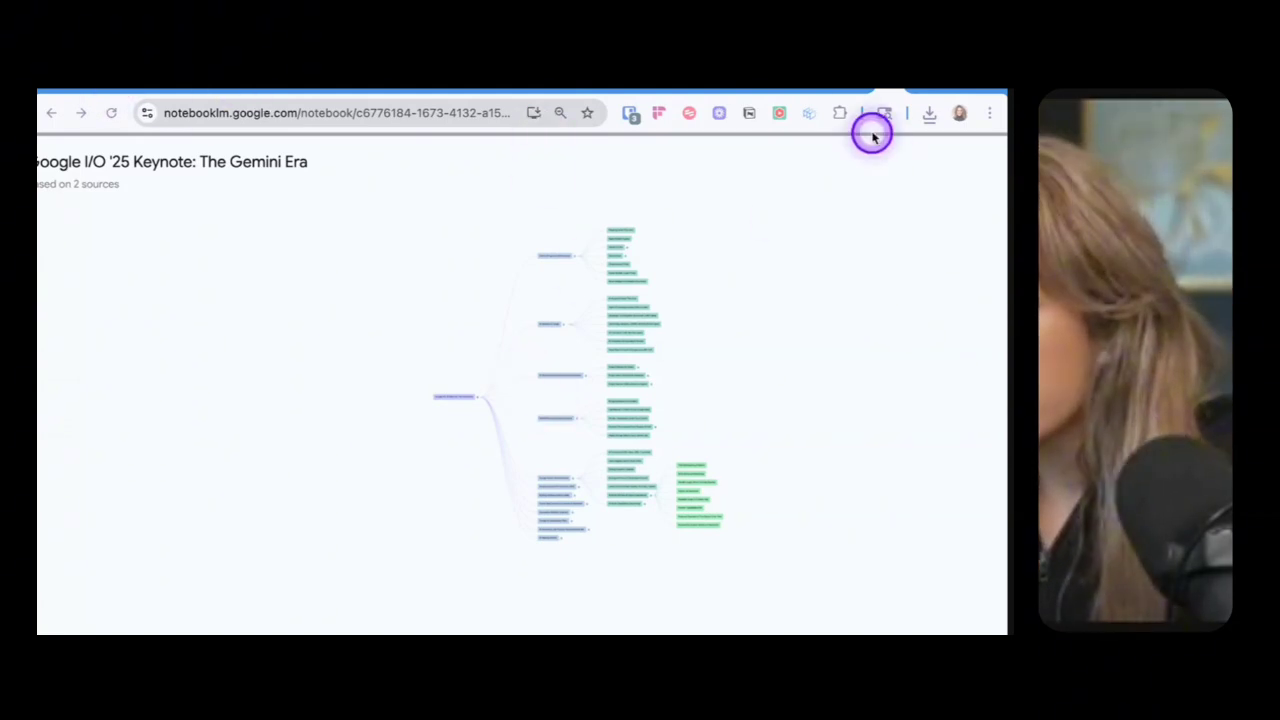
Step: Leave the mind map, open the Deep Dive audio overview's customization, try the length options and keep Shorter
{"action": "scroll", "coordinate": [867, 340], "scroll_direction": "down", "scroll_amount": 2}
{"action": "left_click_drag", "start_coordinate": [877, 326], "coordinate": [201, 312]}
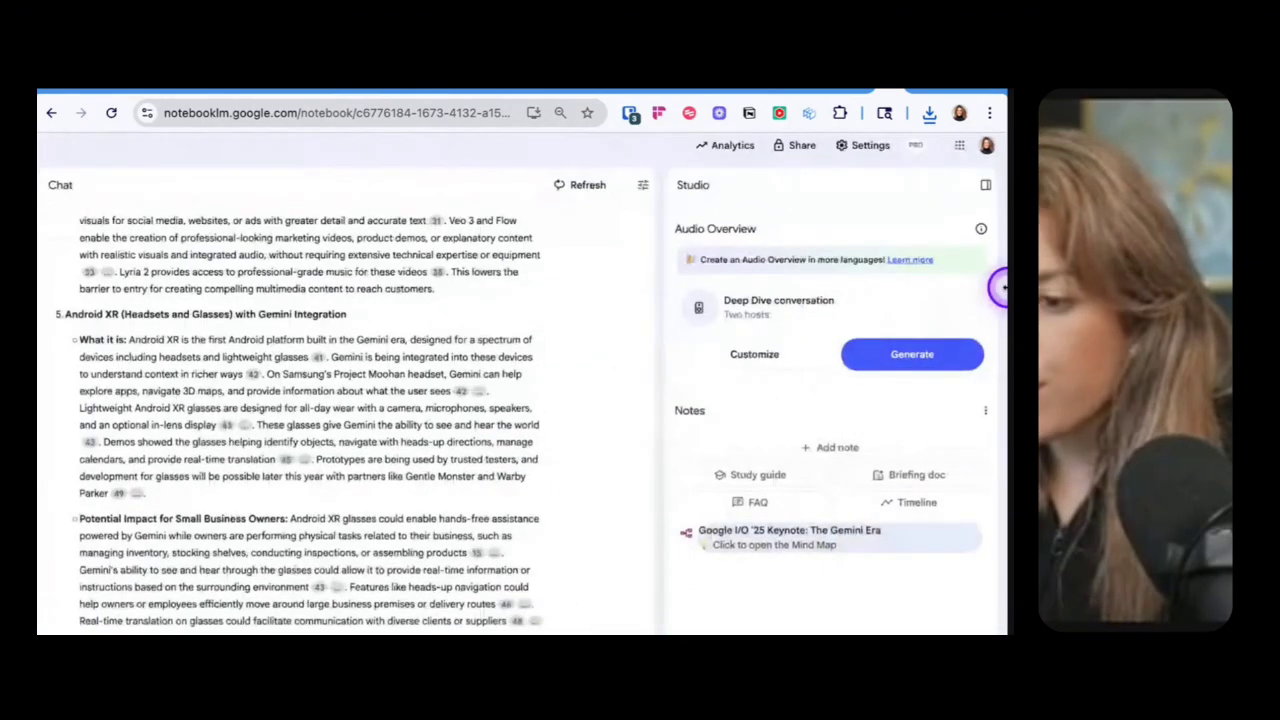
{"action": "scroll", "coordinate": [1000, 288], "scroll_direction": "up", "scroll_amount": 5}
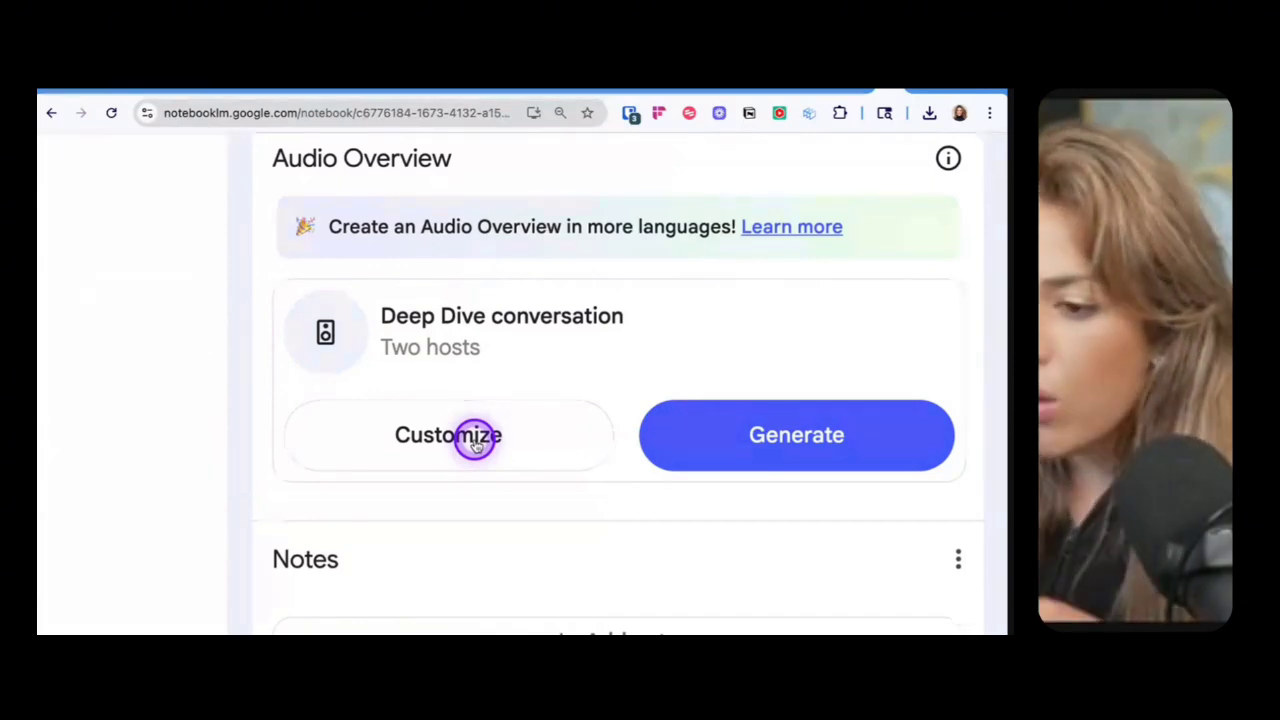
{"action": "left_click", "coordinate": [476, 440]}
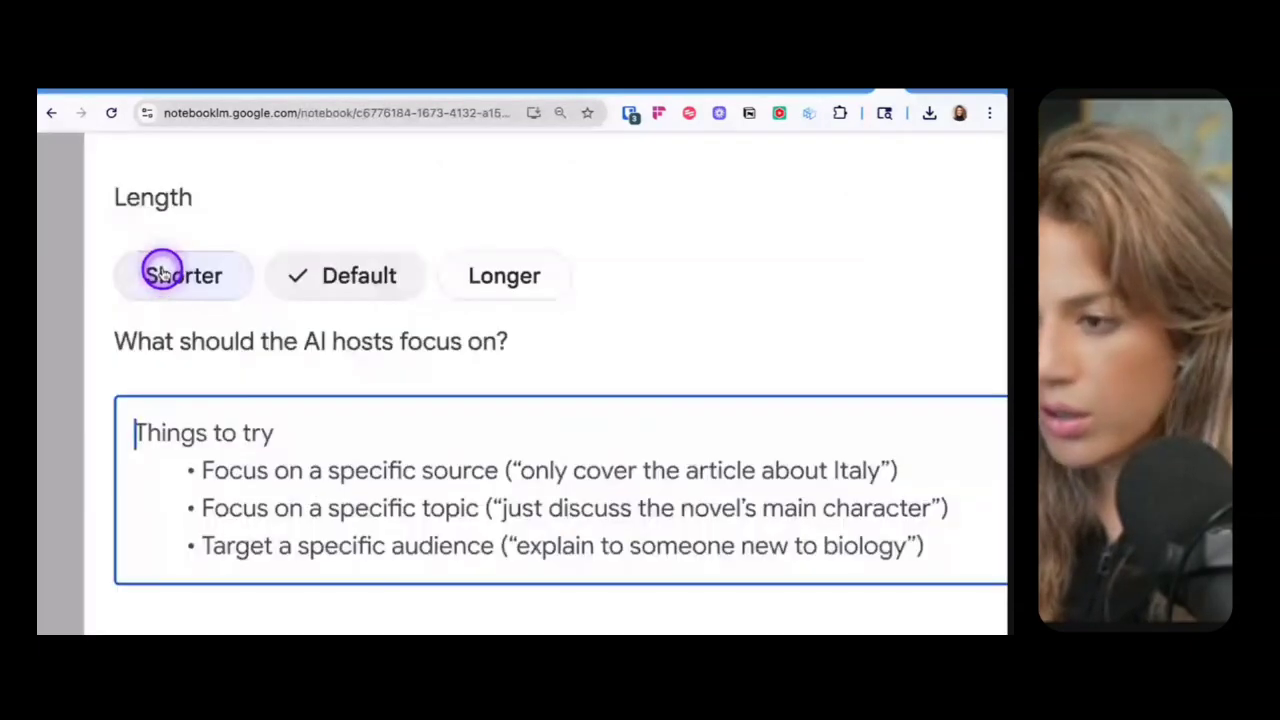
{"action": "left_click", "coordinate": [165, 273]}
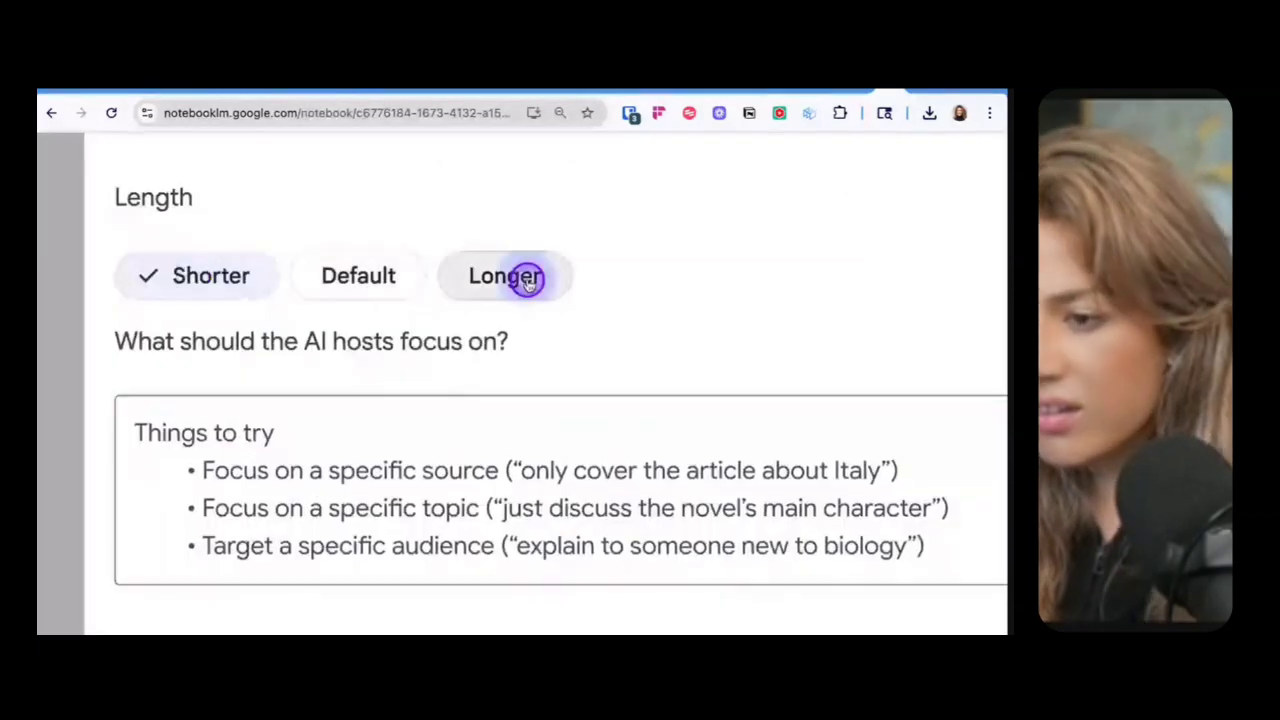
{"action": "left_click", "coordinate": [528, 280]}
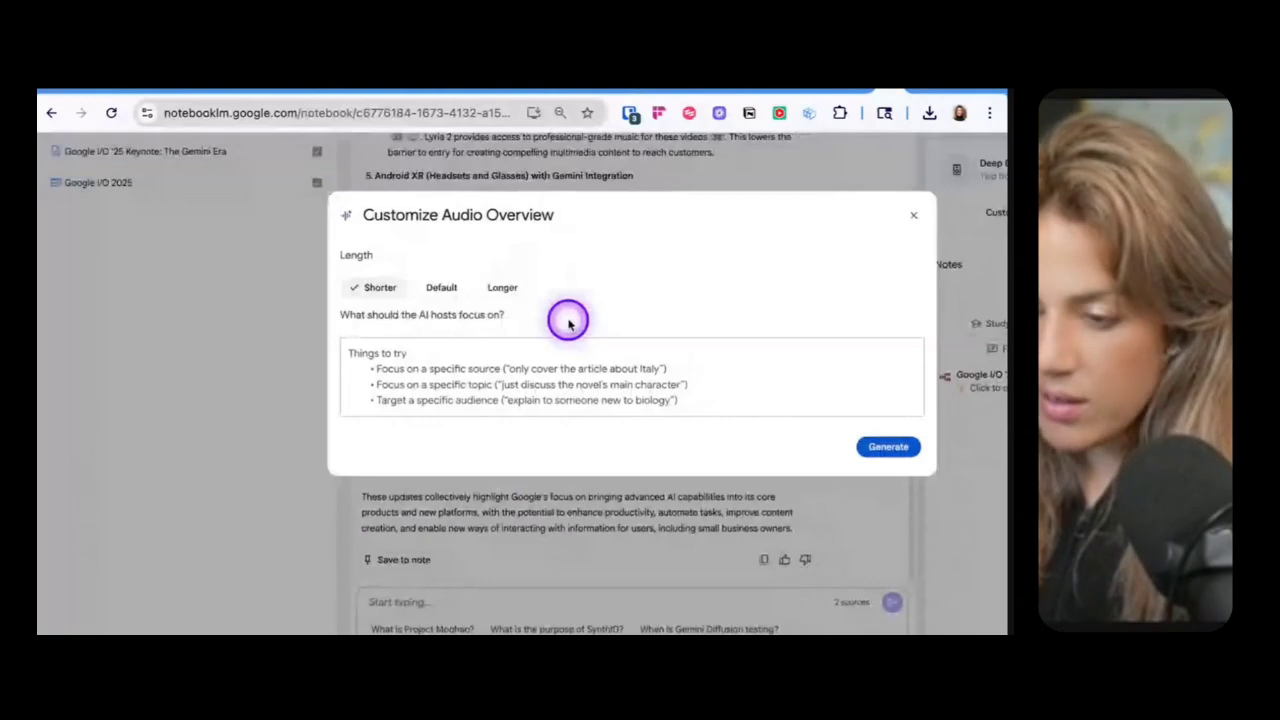
Step: Set the AI hosts' focus to "Focus on things that are most relevant for small business owners." and generate the audio overview
{"action": "left_click", "coordinate": [511, 365]}
{"action": "type", "text": "Focus on things that are most re"}
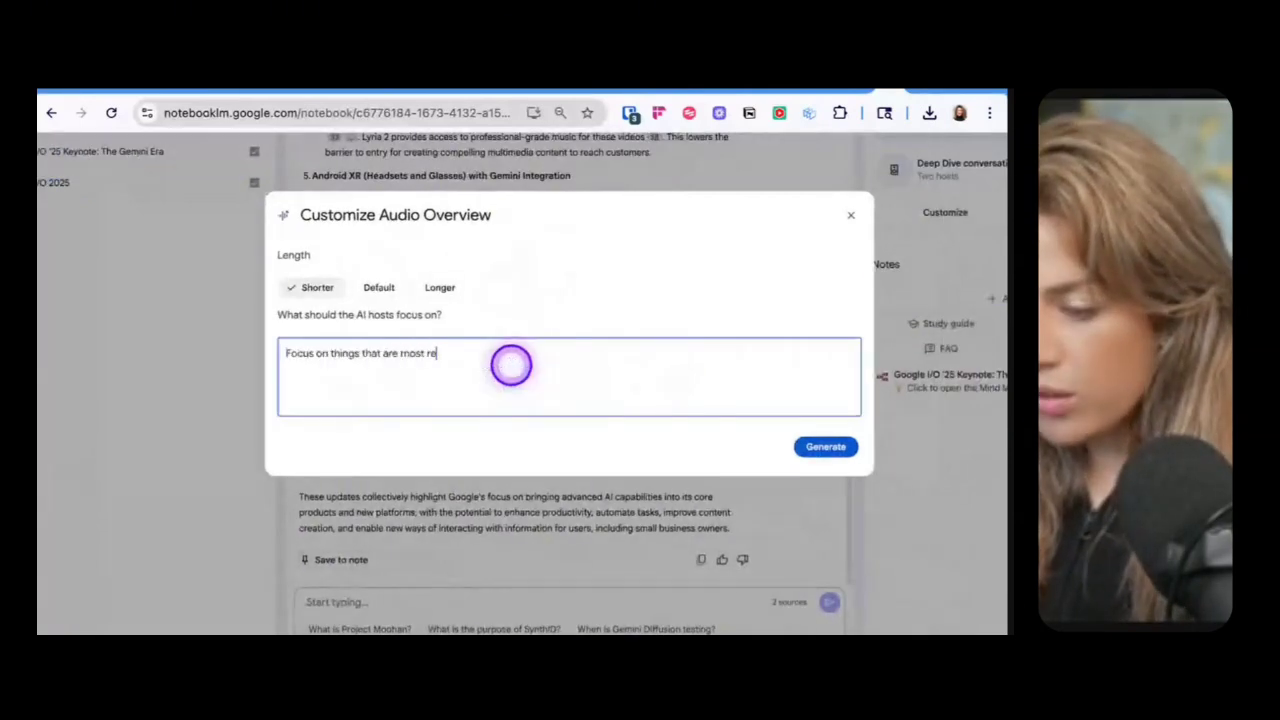
{"action": "type", "text": "levant for small business"}
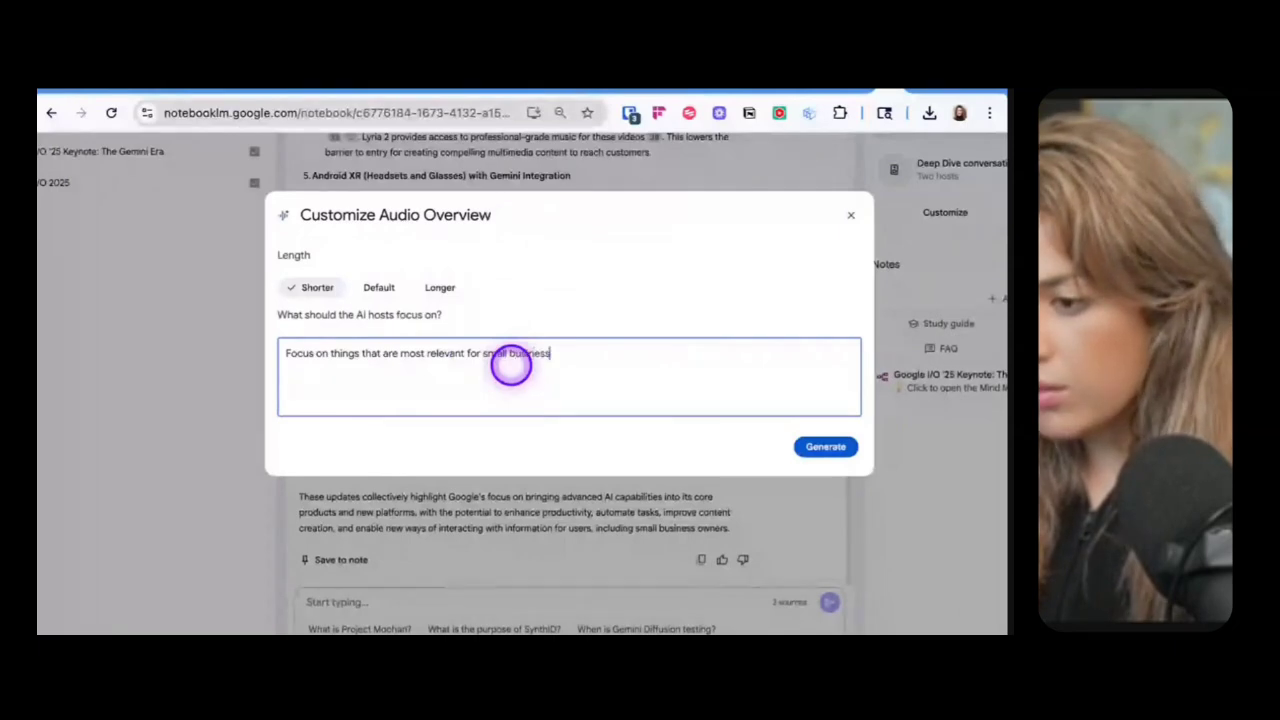
{"action": "type", "text": " owners."}
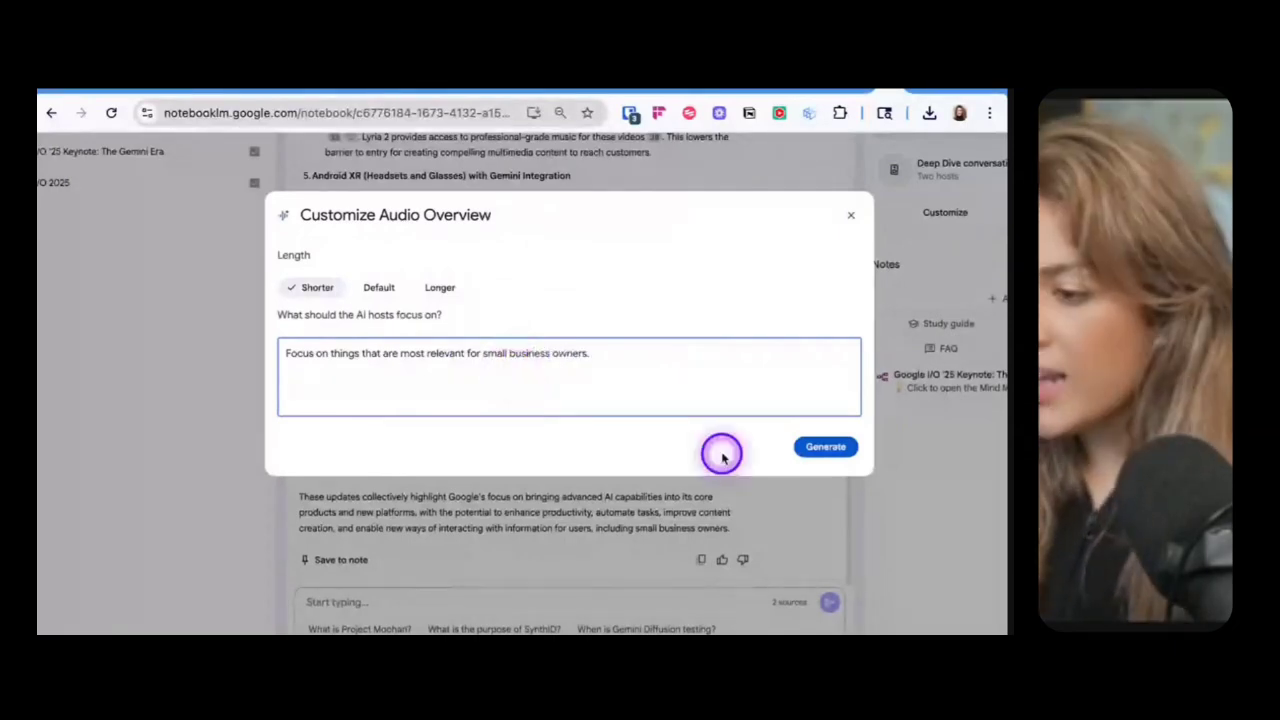
{"action": "left_click", "coordinate": [810, 447]}
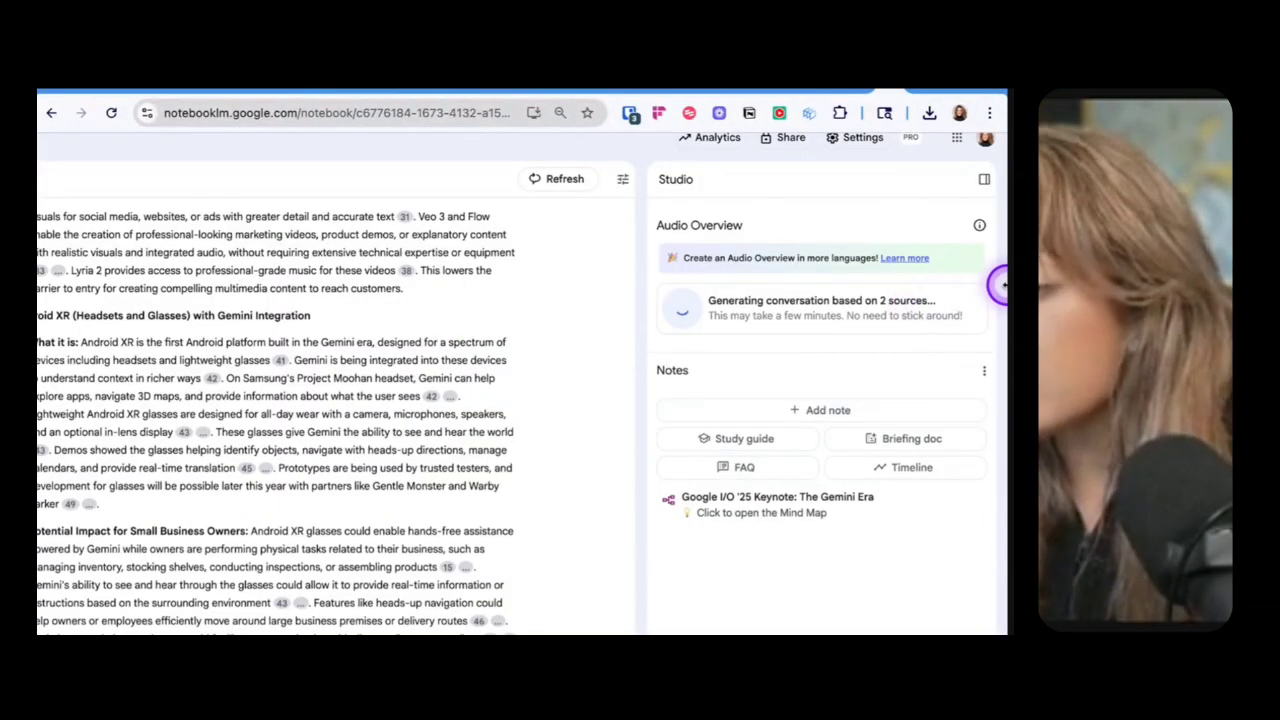
Step: Wait for the audio overview to be generated and play it
{"action": "scroll", "coordinate": [997, 285], "scroll_direction": "up", "scroll_amount": 4}
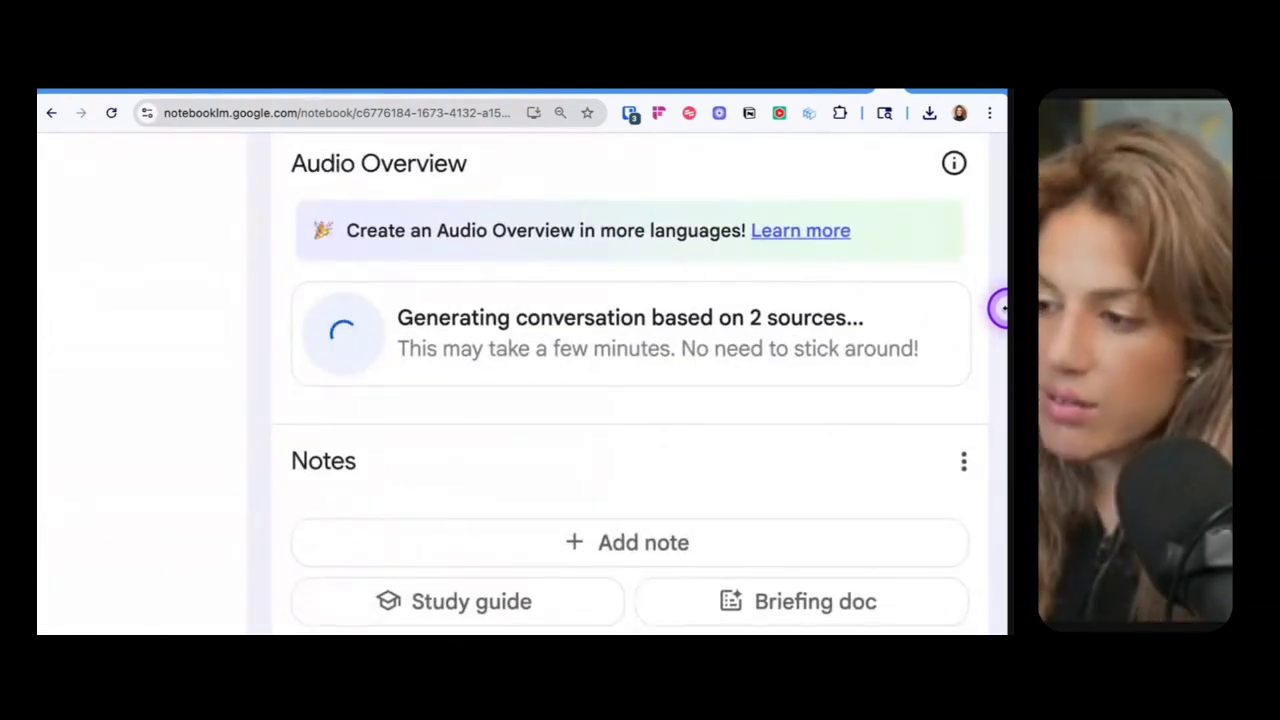
{"action": "scroll", "coordinate": [997, 290], "scroll_direction": "down", "scroll_amount": 4}
{"action": "scroll", "coordinate": [1000, 308], "scroll_direction": "up", "scroll_amount": 2}
{"action": "scroll", "coordinate": [1000, 340], "scroll_direction": "down", "scroll_amount": 4}
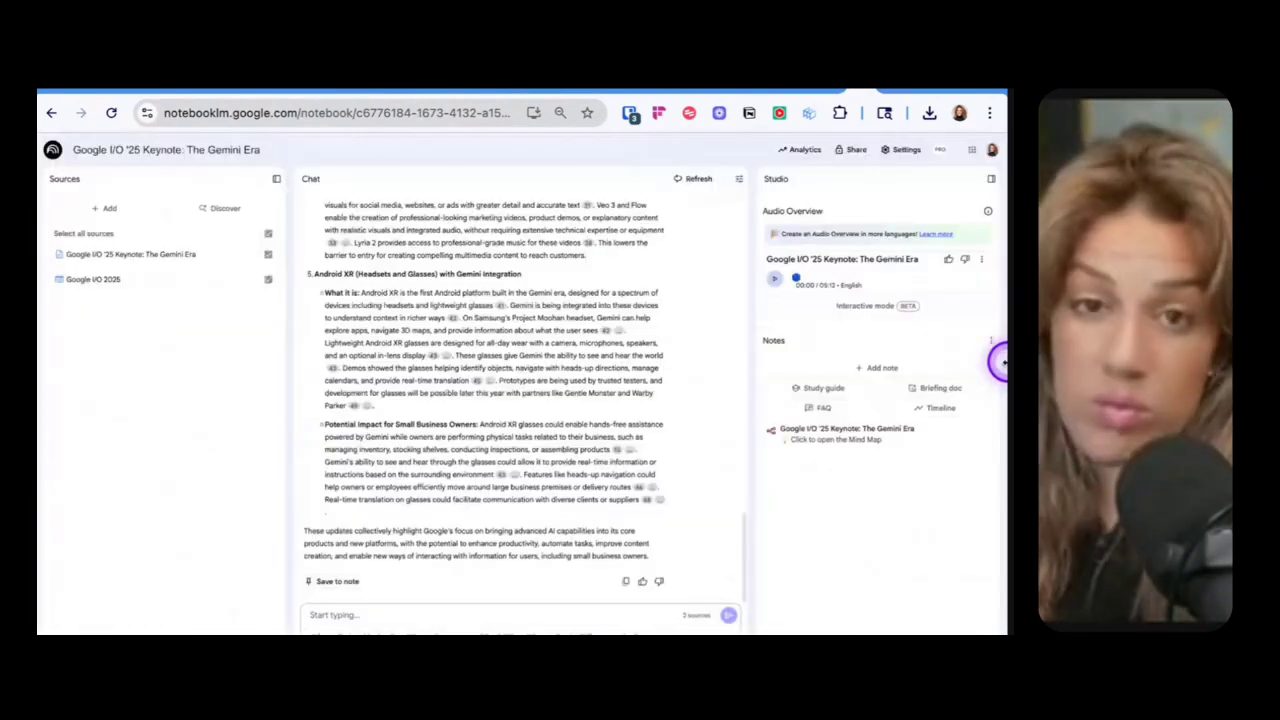
{"action": "scroll", "coordinate": [1000, 350], "scroll_direction": "up", "scroll_amount": 5}
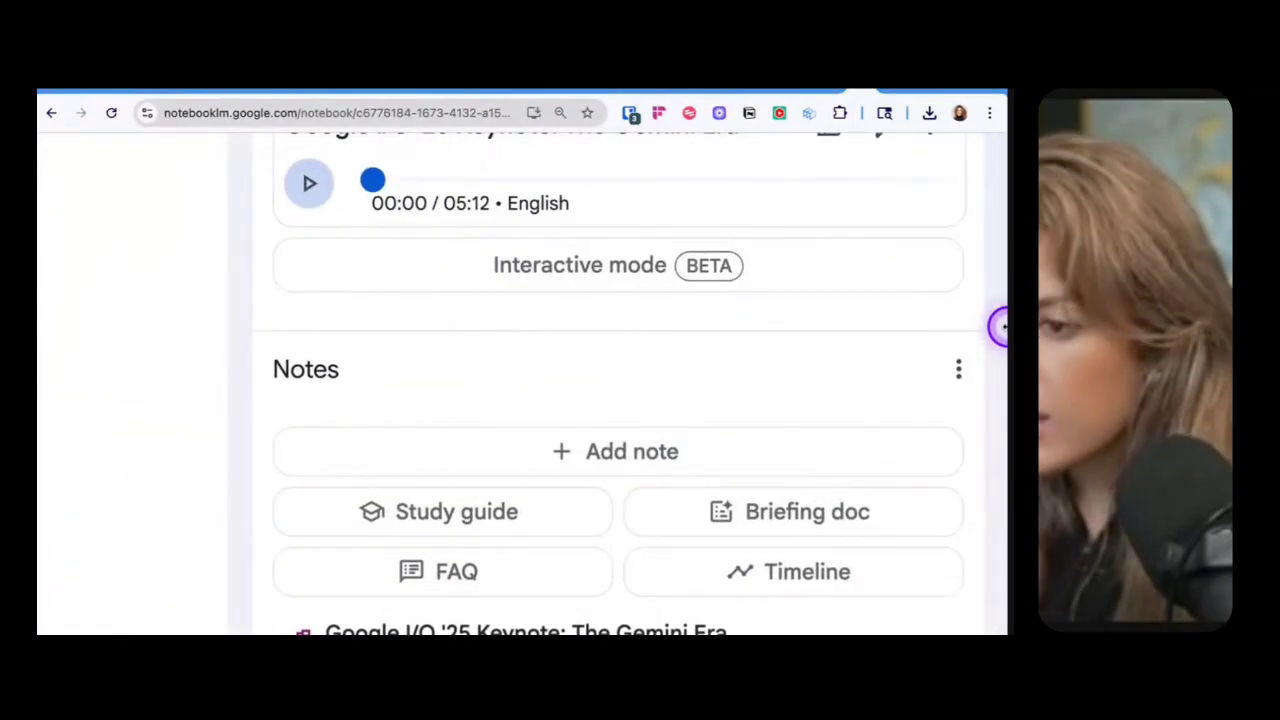
{"action": "scroll", "coordinate": [1000, 326], "scroll_direction": "up", "scroll_amount": 2}
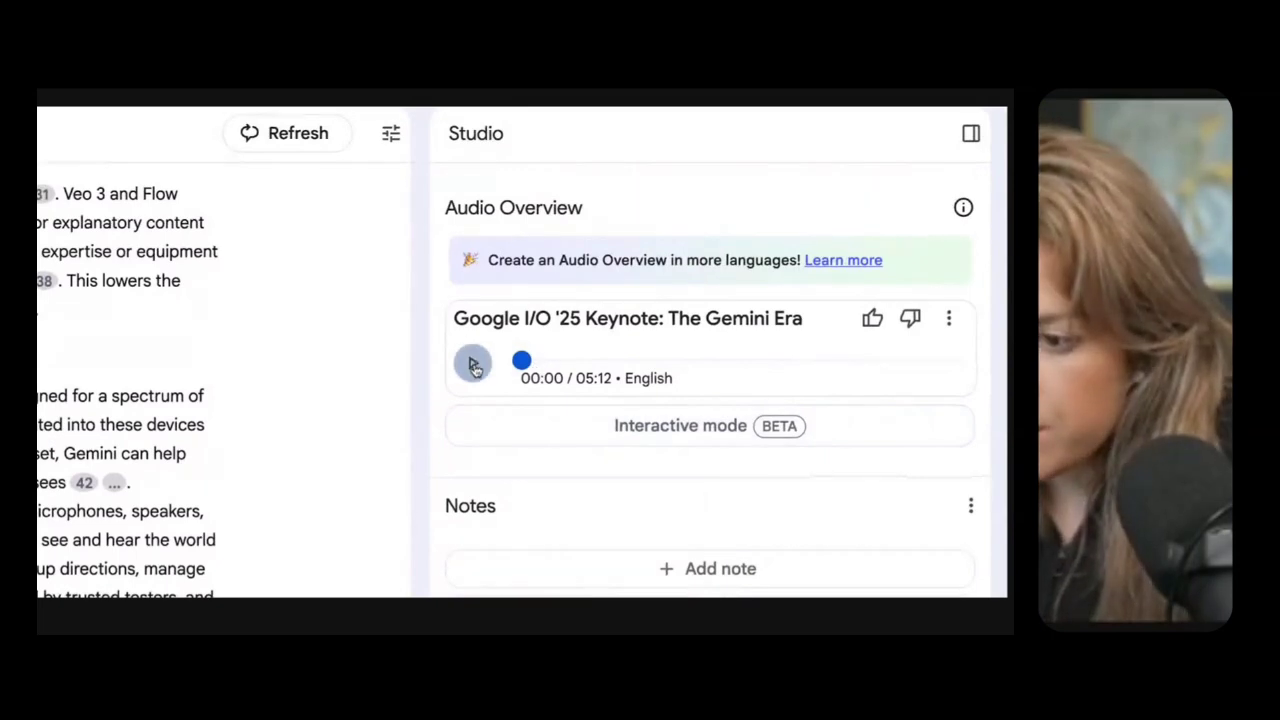
{"action": "left_click", "coordinate": [309, 291]}
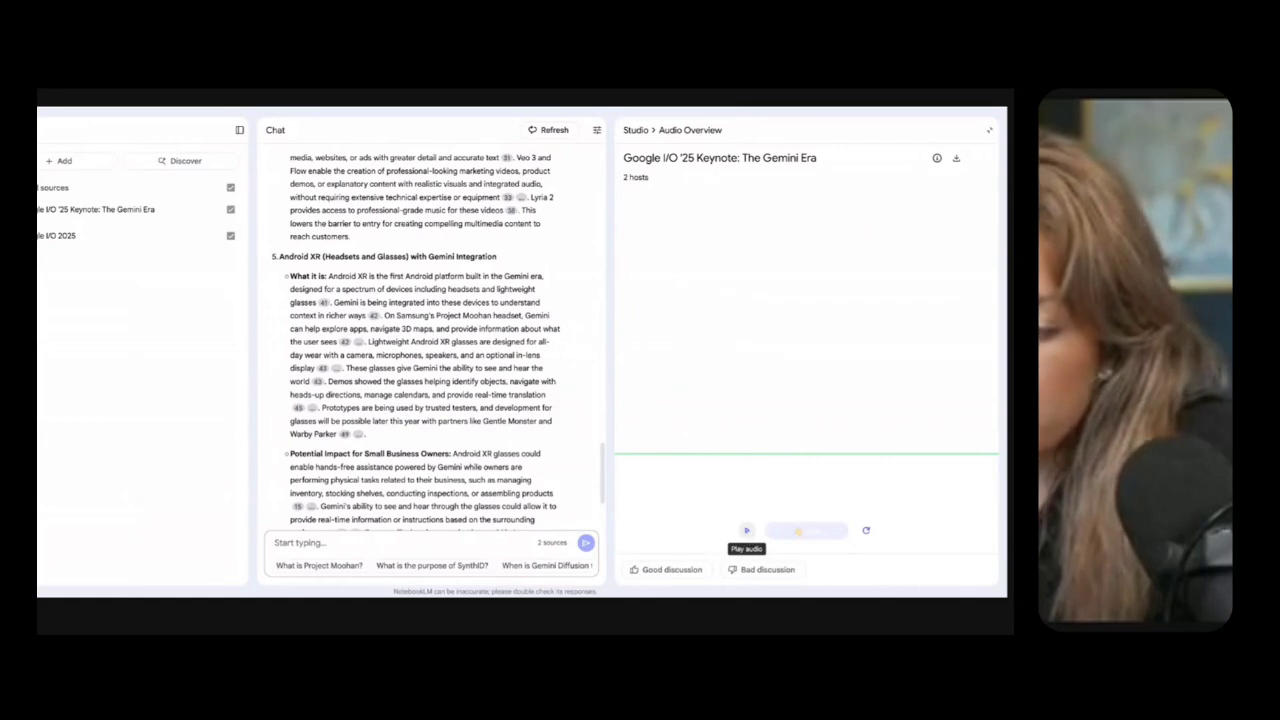
Step: Play the audio overview in interactive mode, join the hosts' conversation, and pause and exit when done
{"action": "left_click", "coordinate": [746, 531]}
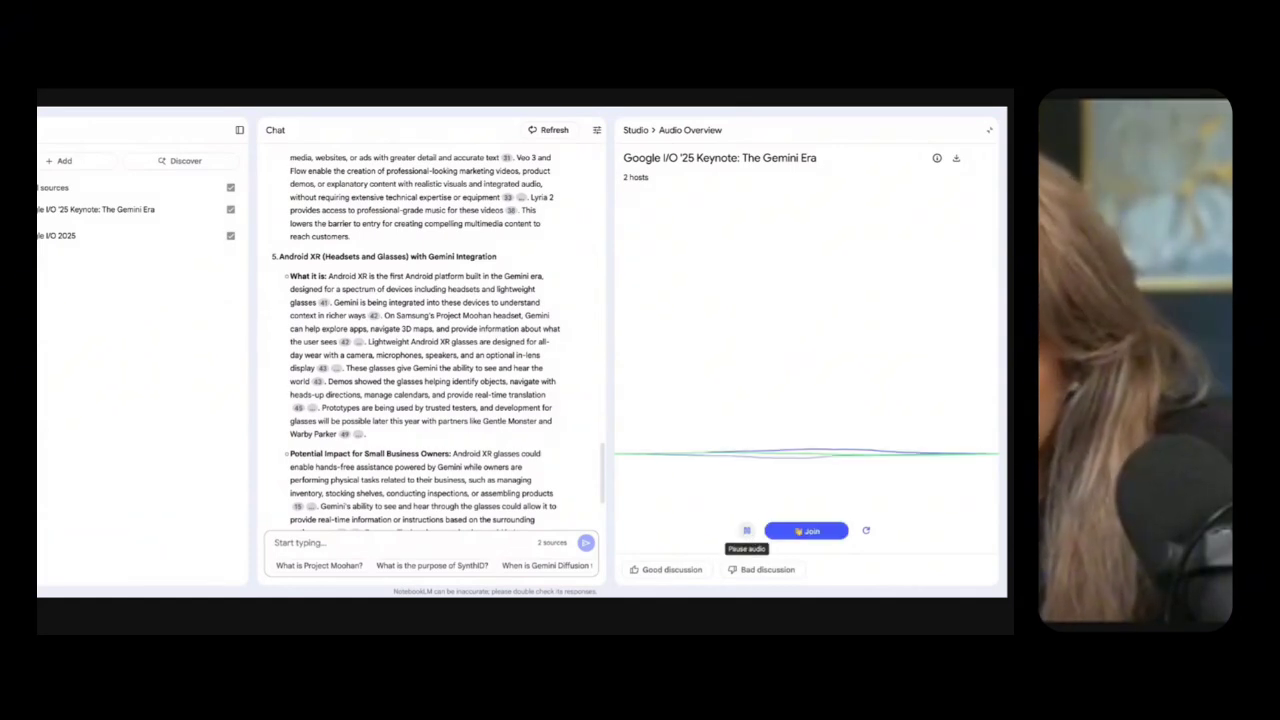
{"action": "left_click", "coordinate": [802, 534]}
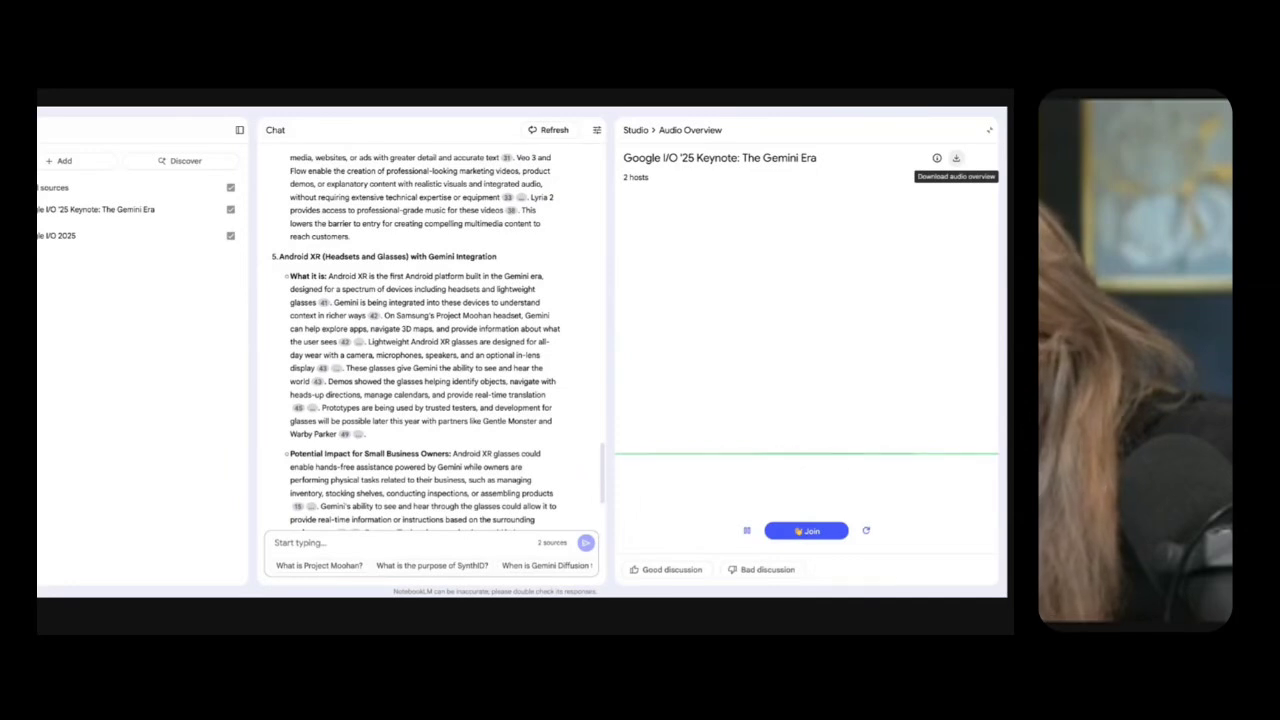
{"action": "left_click", "coordinate": [818, 531]}
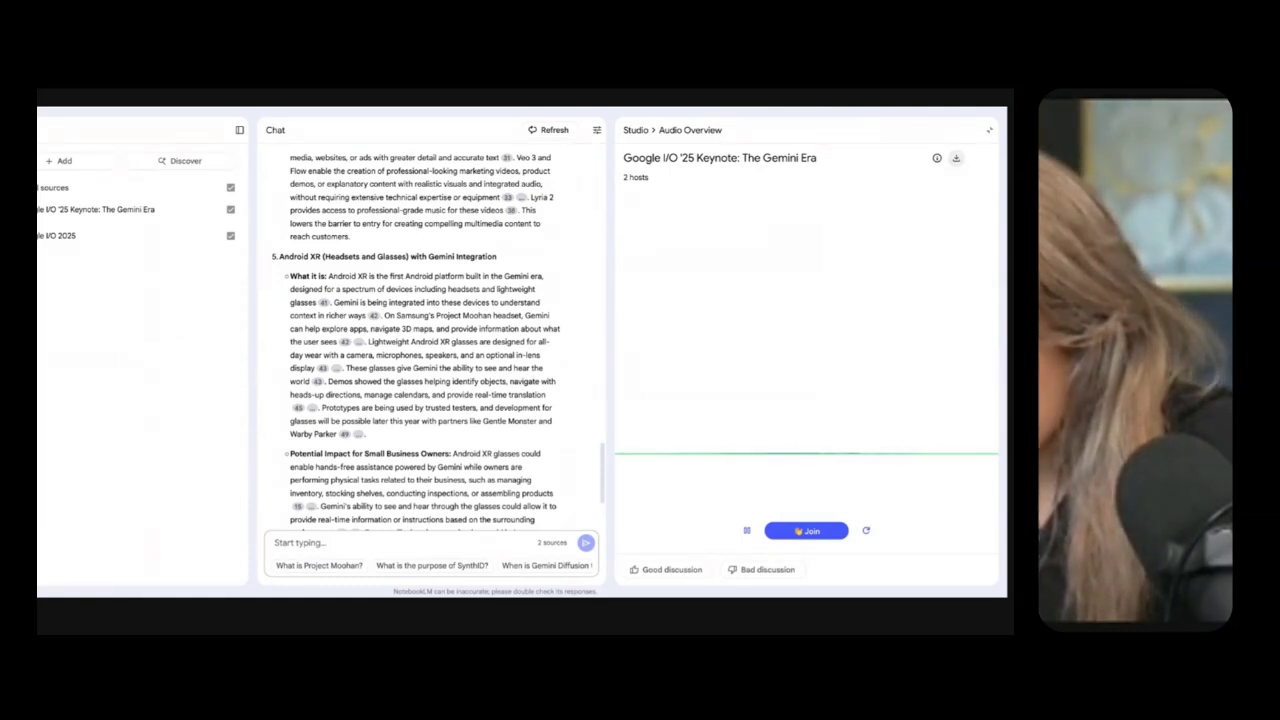
{"action": "mouse_move", "coordinate": [951, 148]}
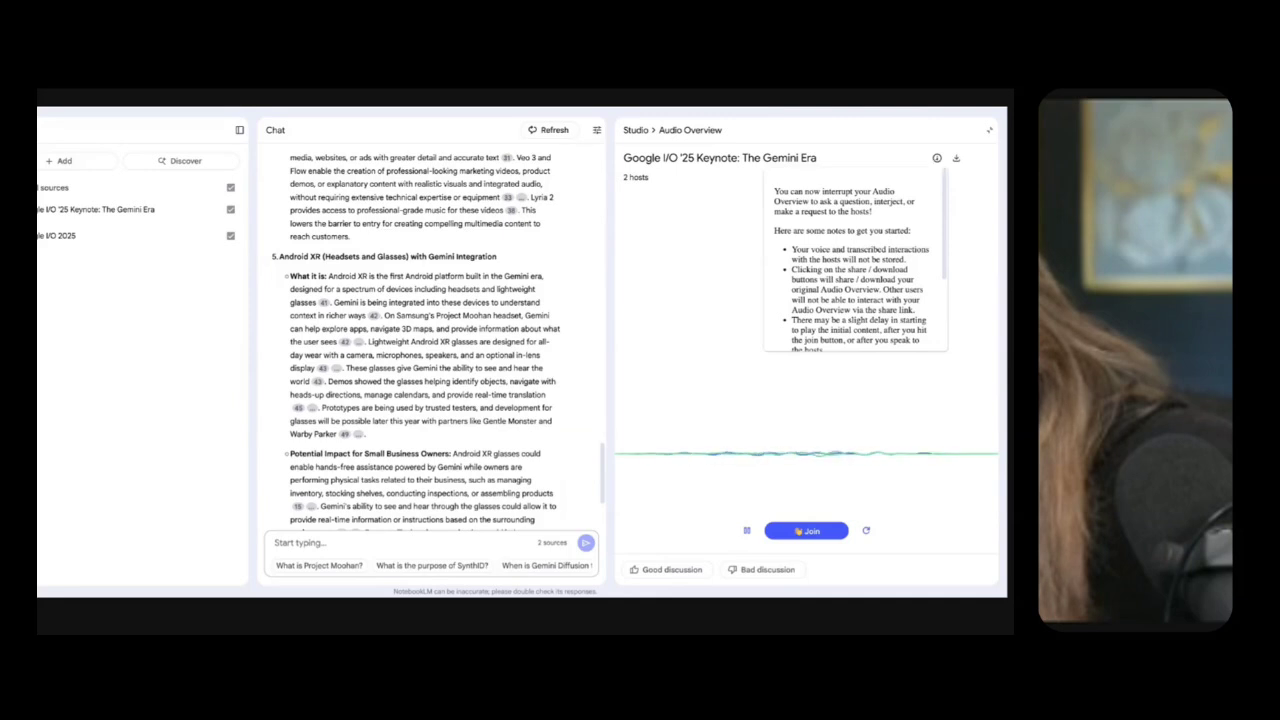
{"action": "left_click", "coordinate": [746, 530]}
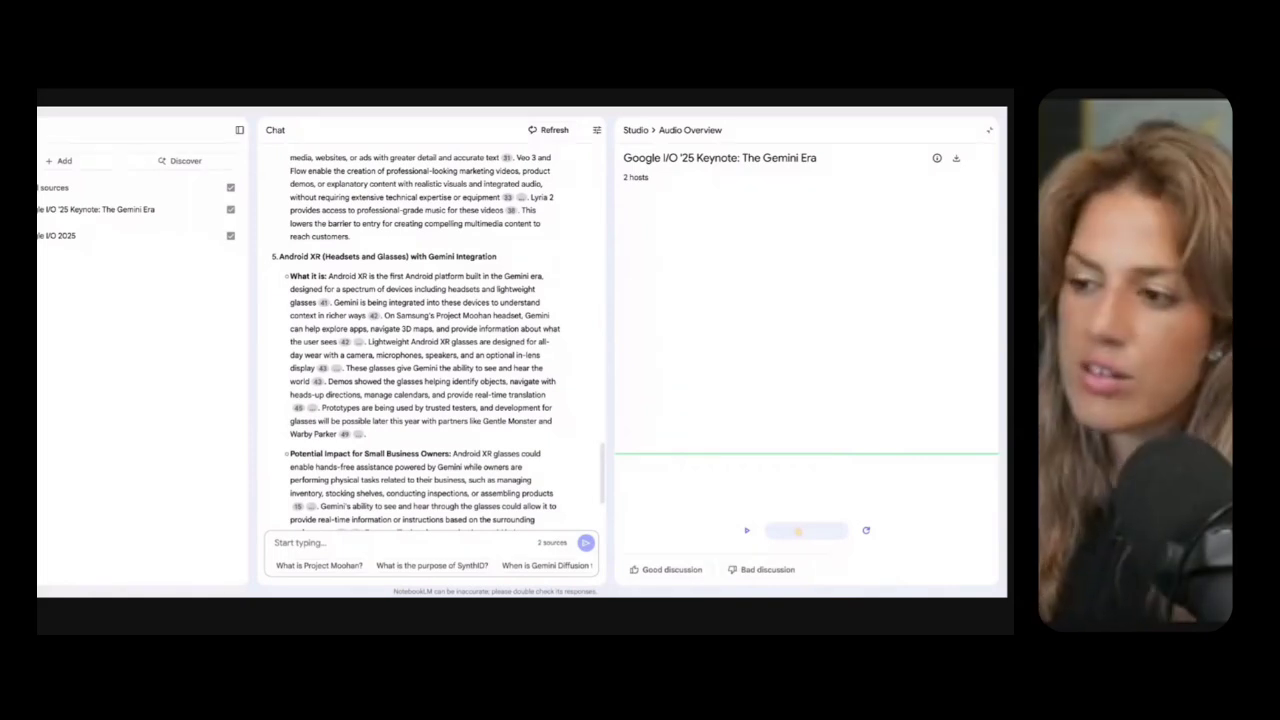
{"action": "left_click", "coordinate": [988, 131]}
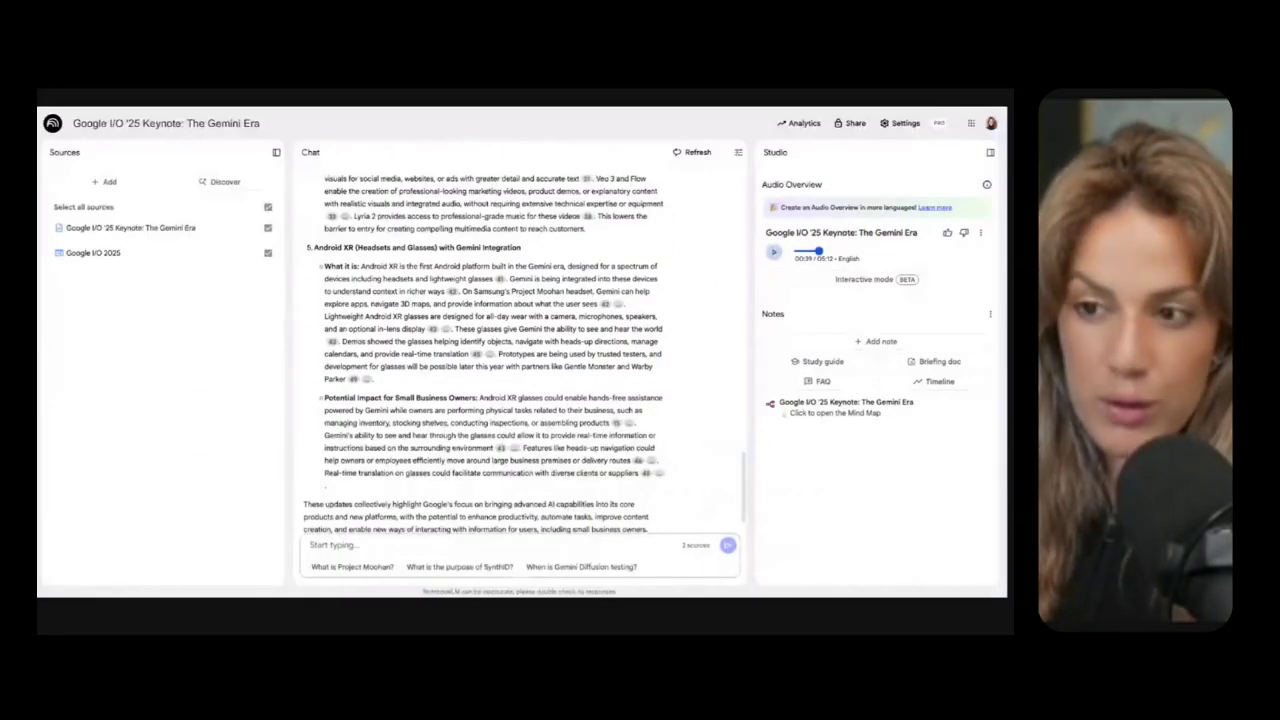
Step: Examine the generated audio overview's additional options, including its playback speeds
{"action": "left_click", "coordinate": [980, 232]}
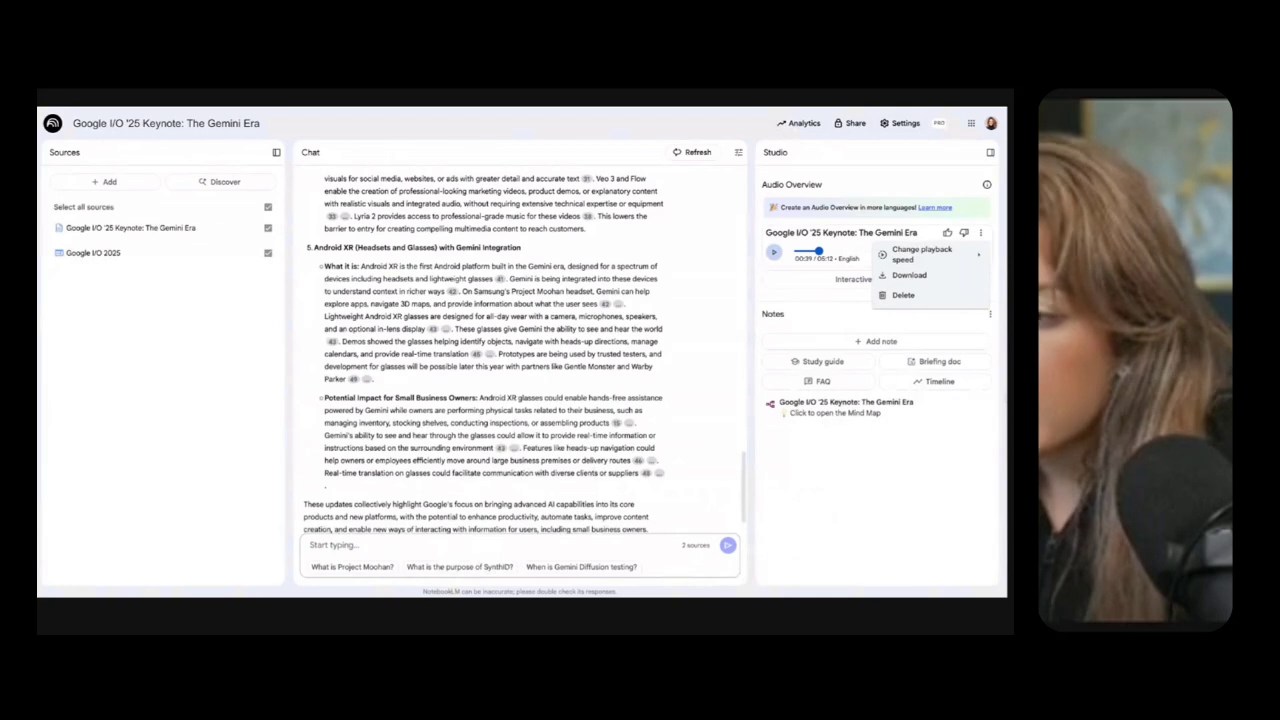
{"action": "left_click", "coordinate": [781, 306]}
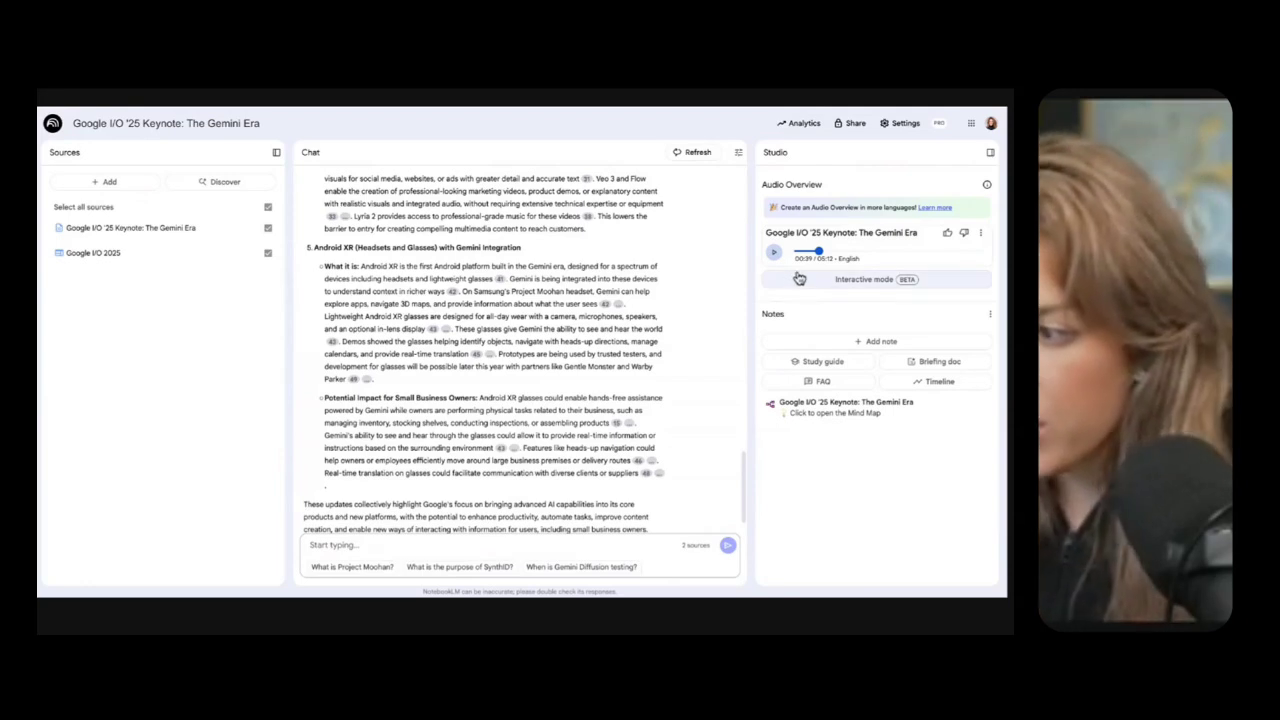
{"action": "left_click", "coordinate": [980, 232]}
{"action": "mouse_move", "coordinate": [982, 258]}
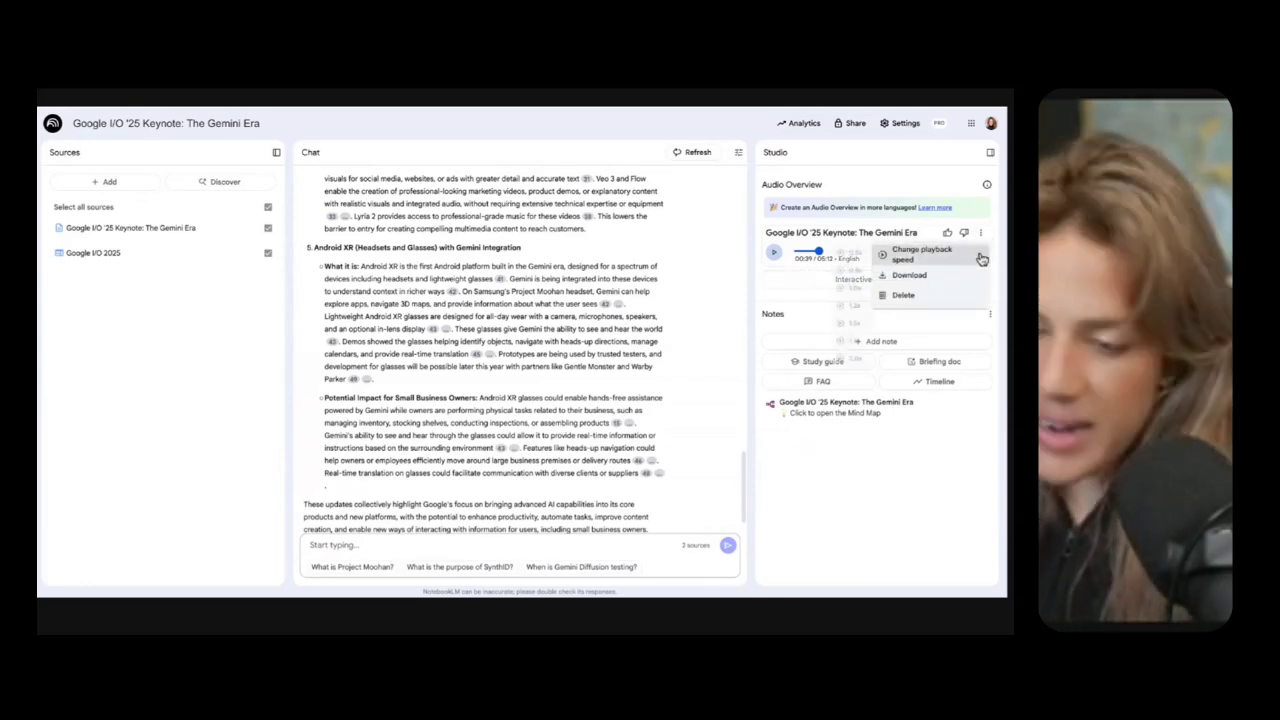
{"action": "left_click", "coordinate": [982, 236]}
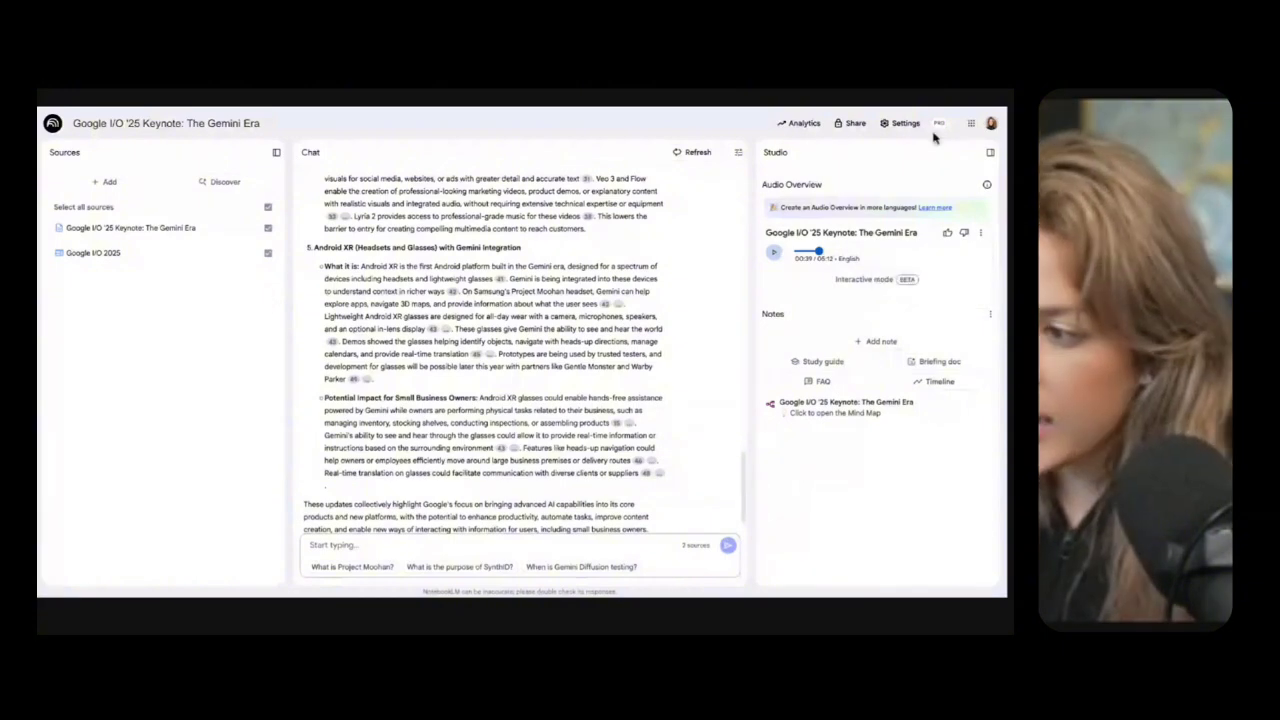
Step: Delete the generated audio overview and check the customization options for a new one
{"action": "left_click", "coordinate": [982, 236]}
{"action": "left_click", "coordinate": [893, 295]}
{"action": "left_click", "coordinate": [555, 376]}
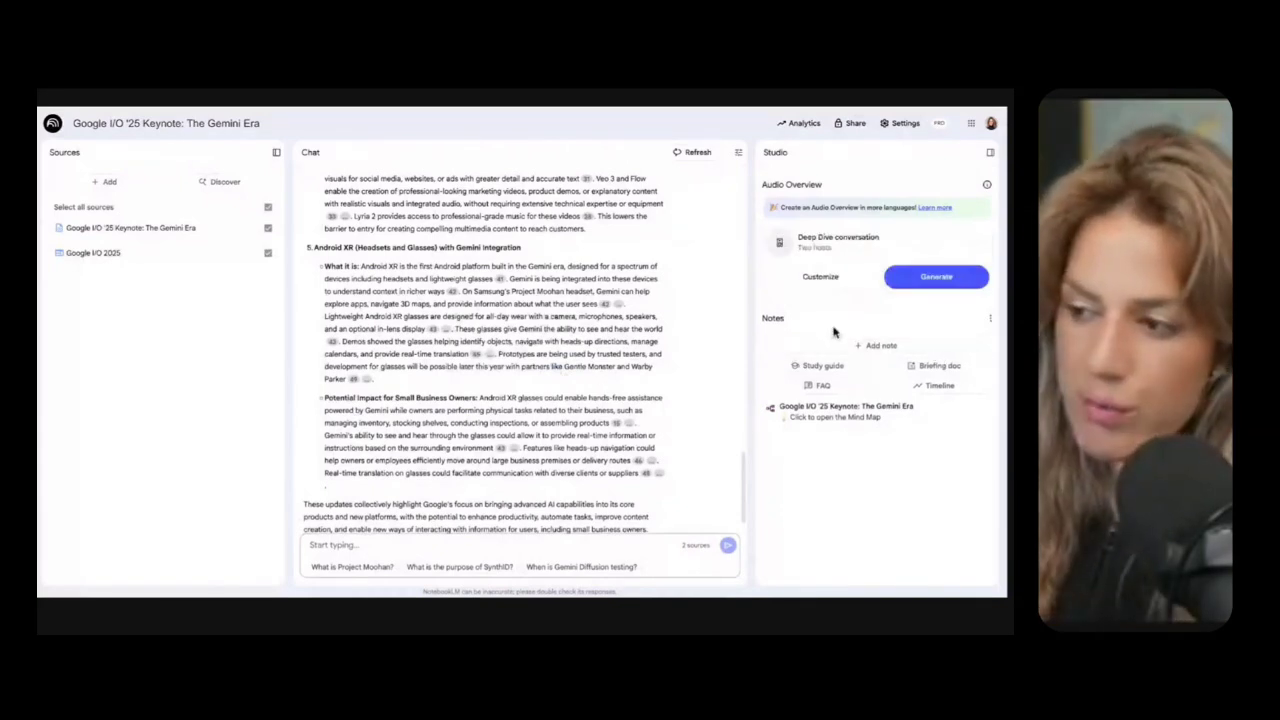
{"action": "left_click", "coordinate": [820, 276]}
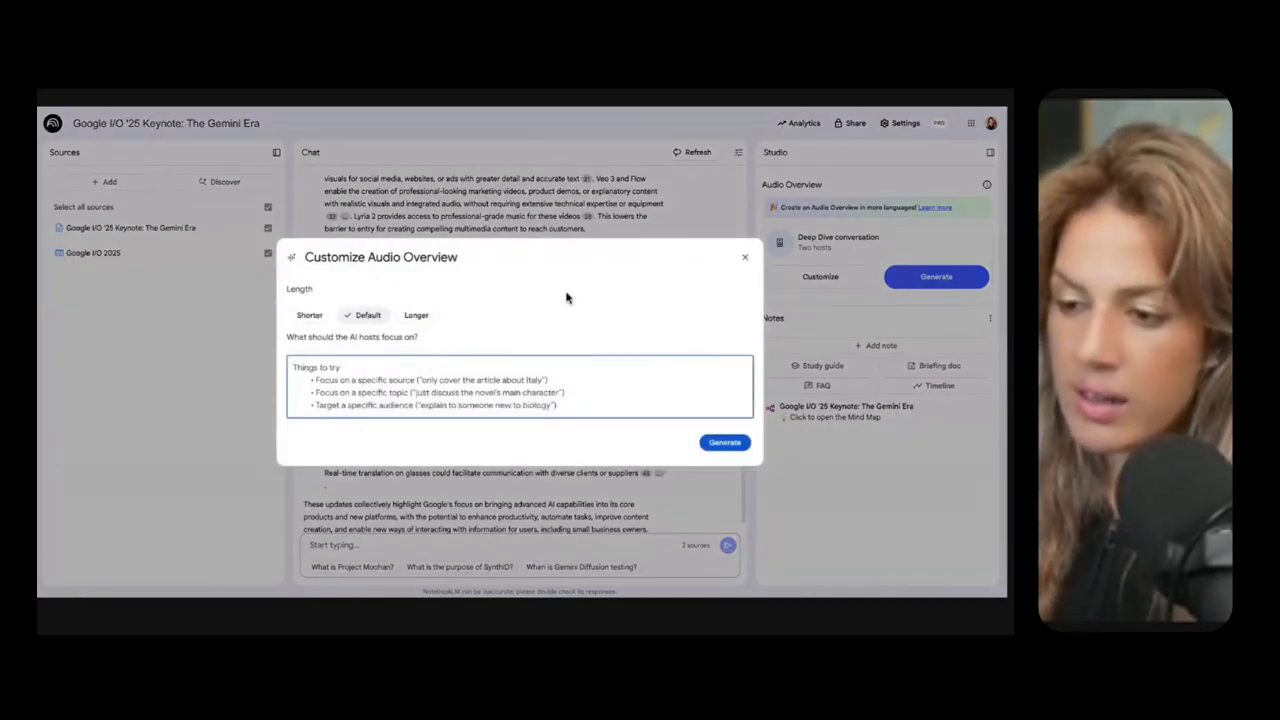
{"action": "left_click", "coordinate": [745, 259]}
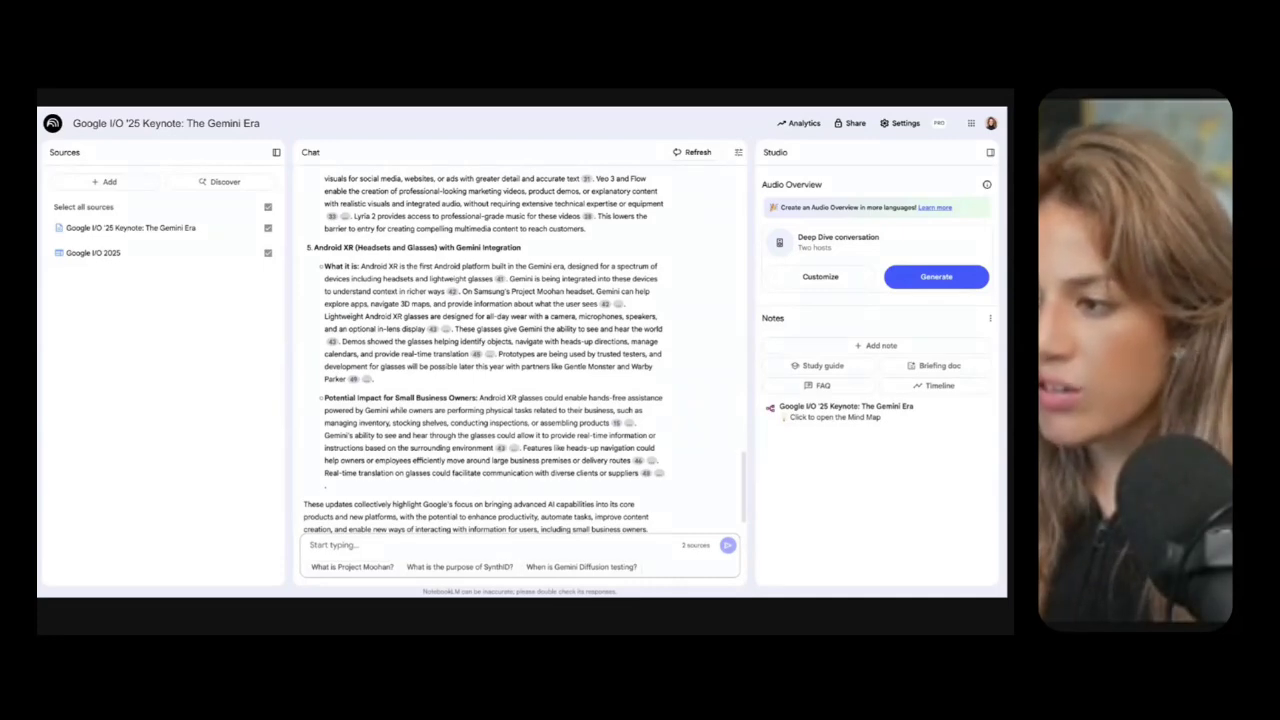
Step: Set the notebook's output language to español and save the setting
{"action": "left_click", "coordinate": [903, 124]}
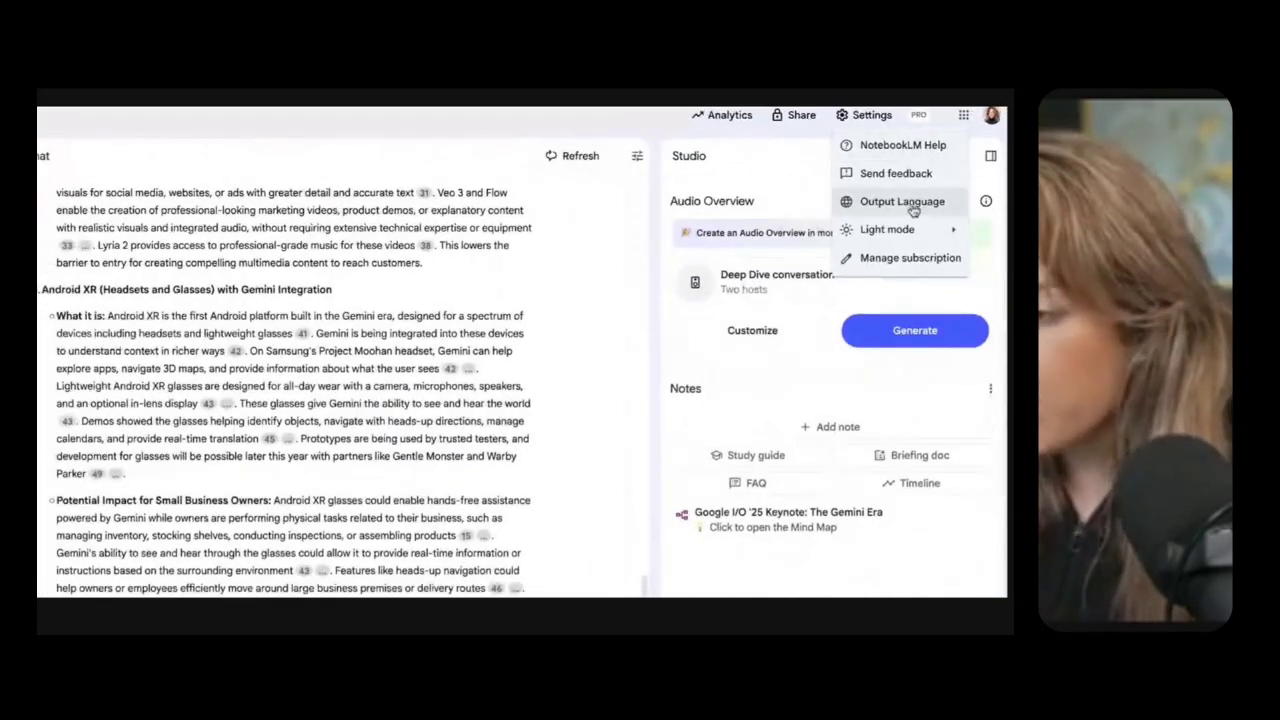
{"action": "left_click", "coordinate": [900, 205]}
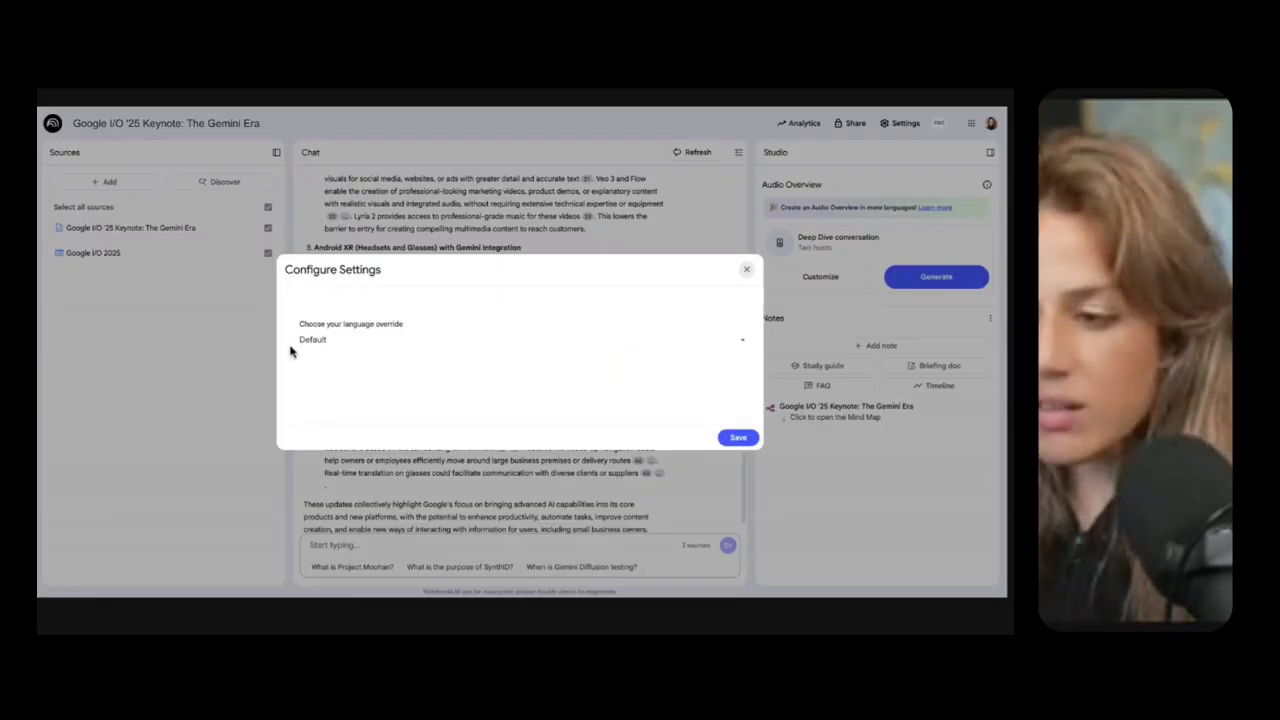
{"action": "left_click", "coordinate": [310, 345]}
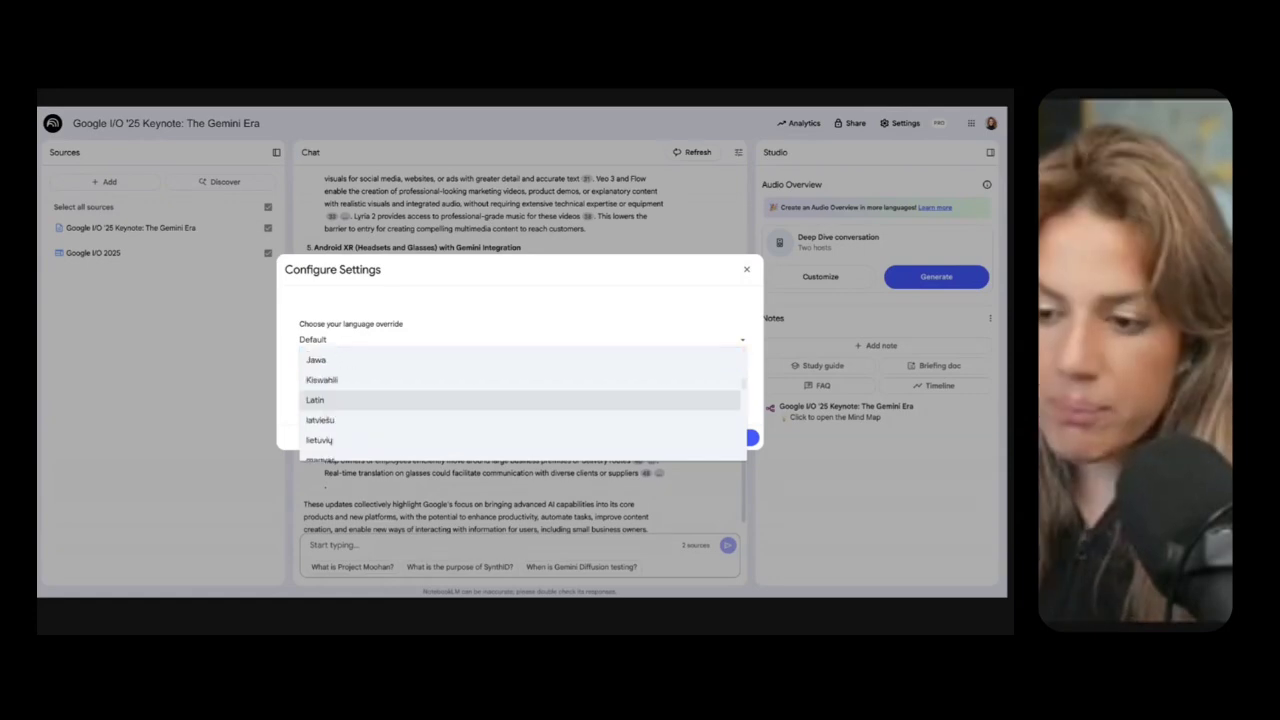
{"action": "scroll", "coordinate": [349, 397], "scroll_direction": "down", "scroll_amount": 1}
{"action": "scroll", "coordinate": [349, 399], "scroll_direction": "up", "scroll_amount": 1}
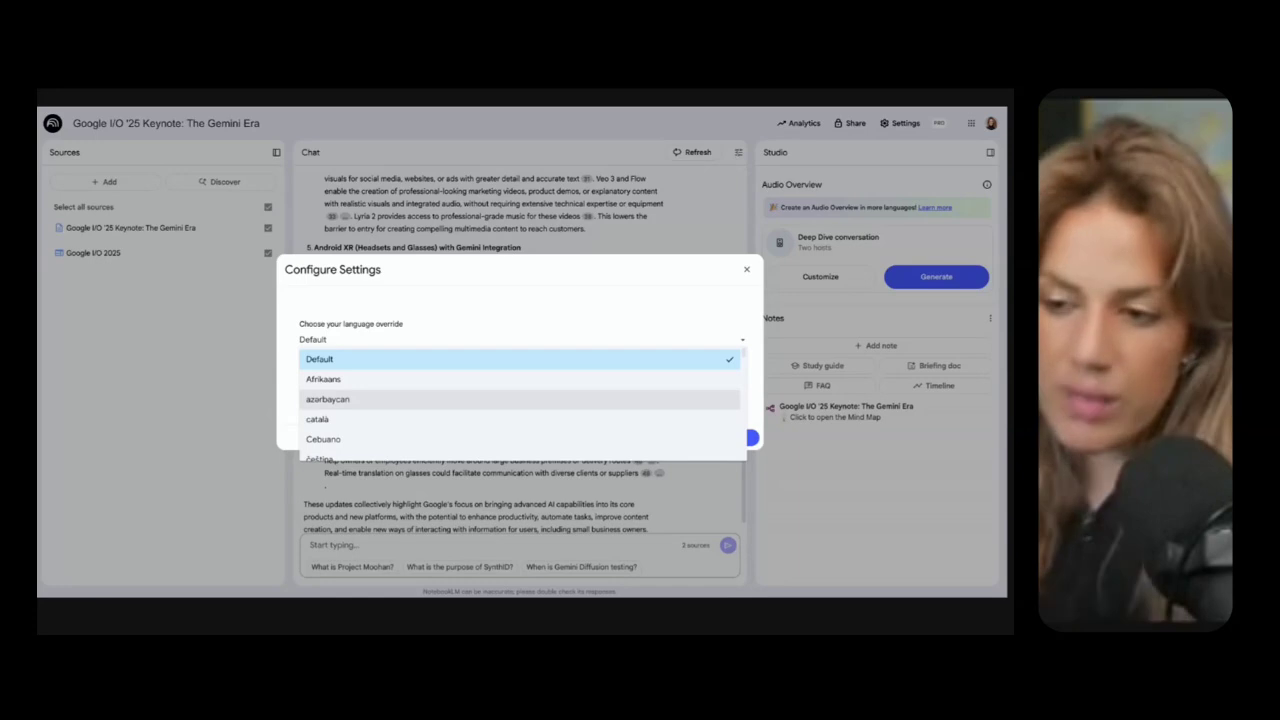
{"action": "scroll", "coordinate": [520, 400], "scroll_direction": "down", "scroll_amount": 10}
{"action": "scroll", "coordinate": [384, 406], "scroll_direction": "up", "scroll_amount": 8}
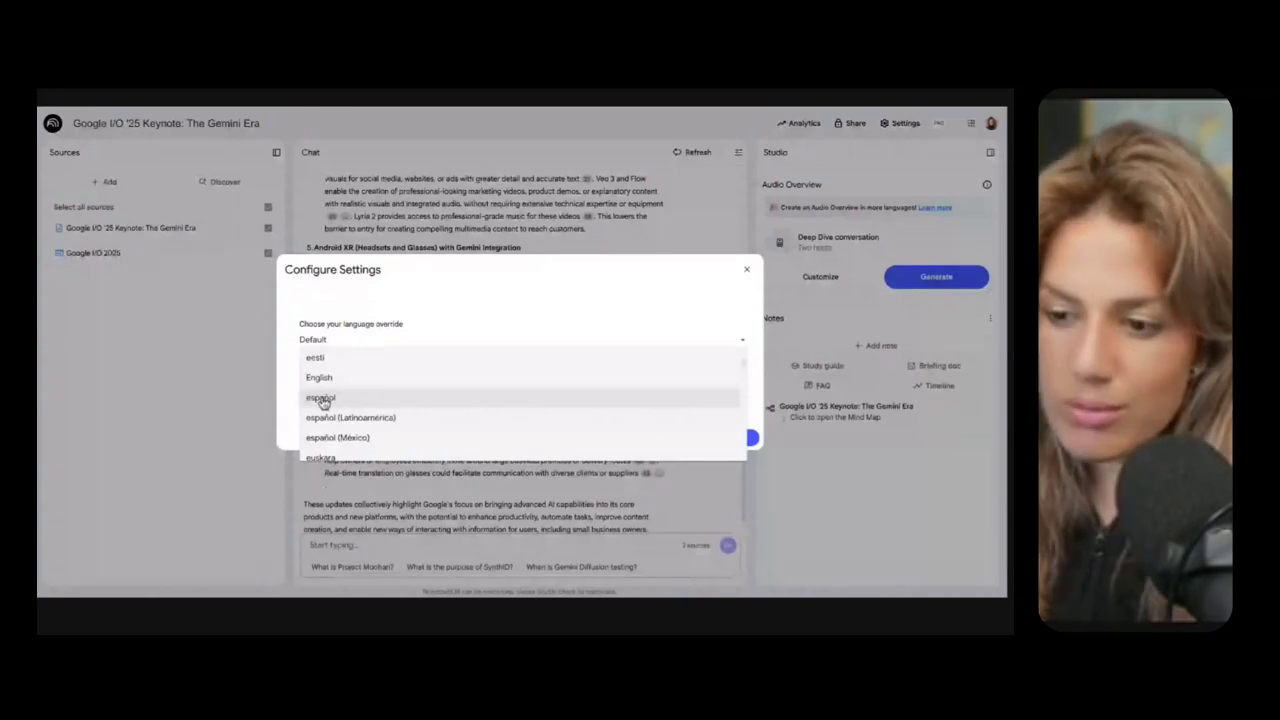
{"action": "left_click", "coordinate": [321, 399]}
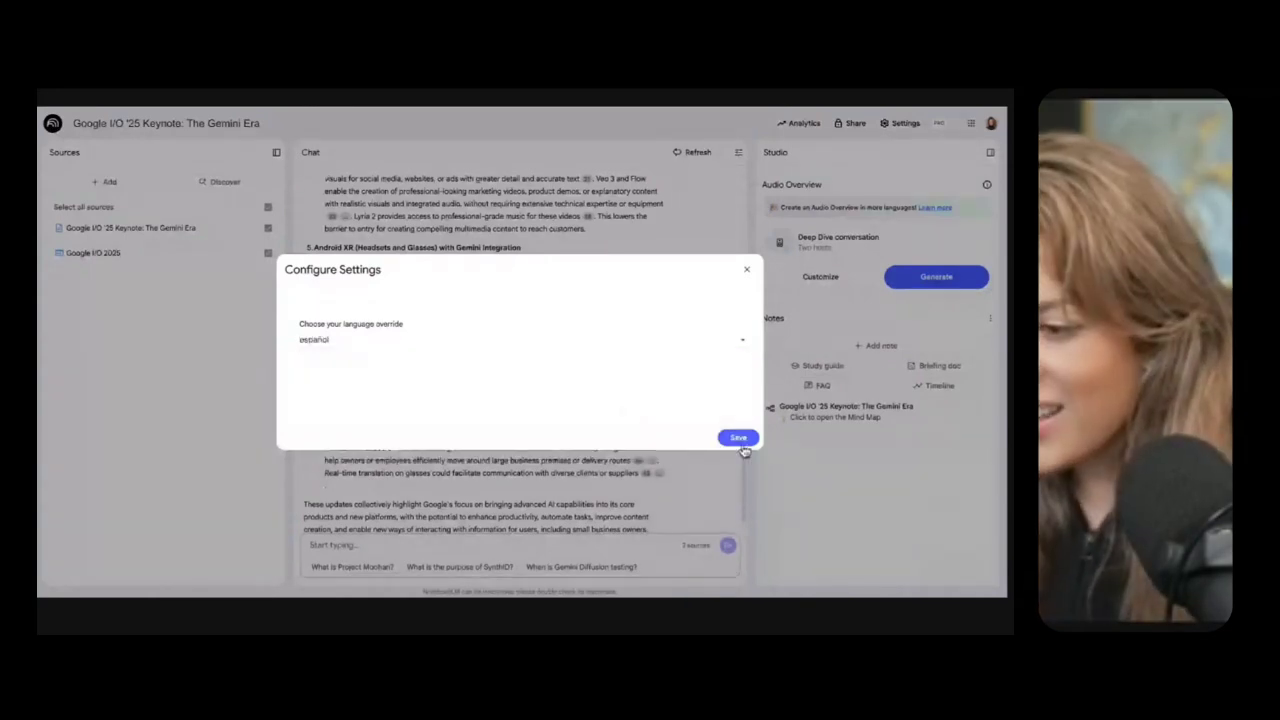
{"action": "left_click", "coordinate": [738, 439]}
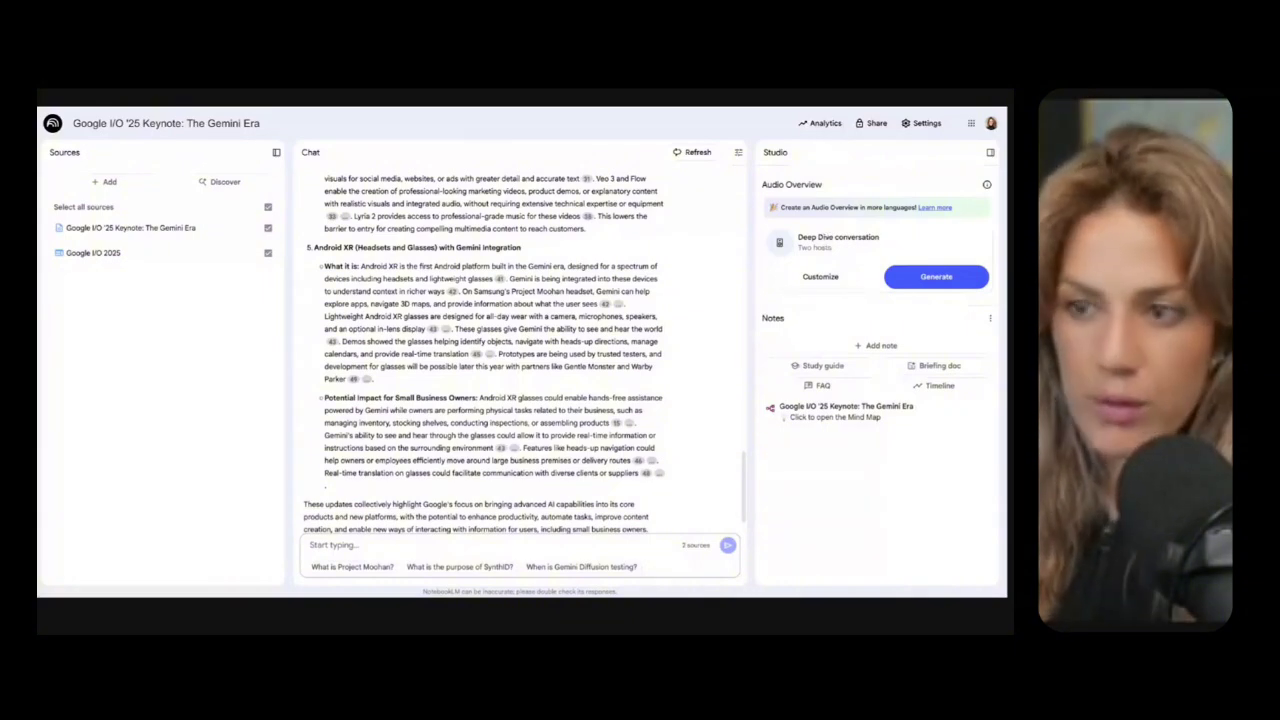
Step: Open the audio overview customization again to check the options offered with the español output language
{"action": "left_click", "coordinate": [828, 274]}
{"action": "left_click", "coordinate": [746, 281]}
{"action": "left_click", "coordinate": [810, 278]}
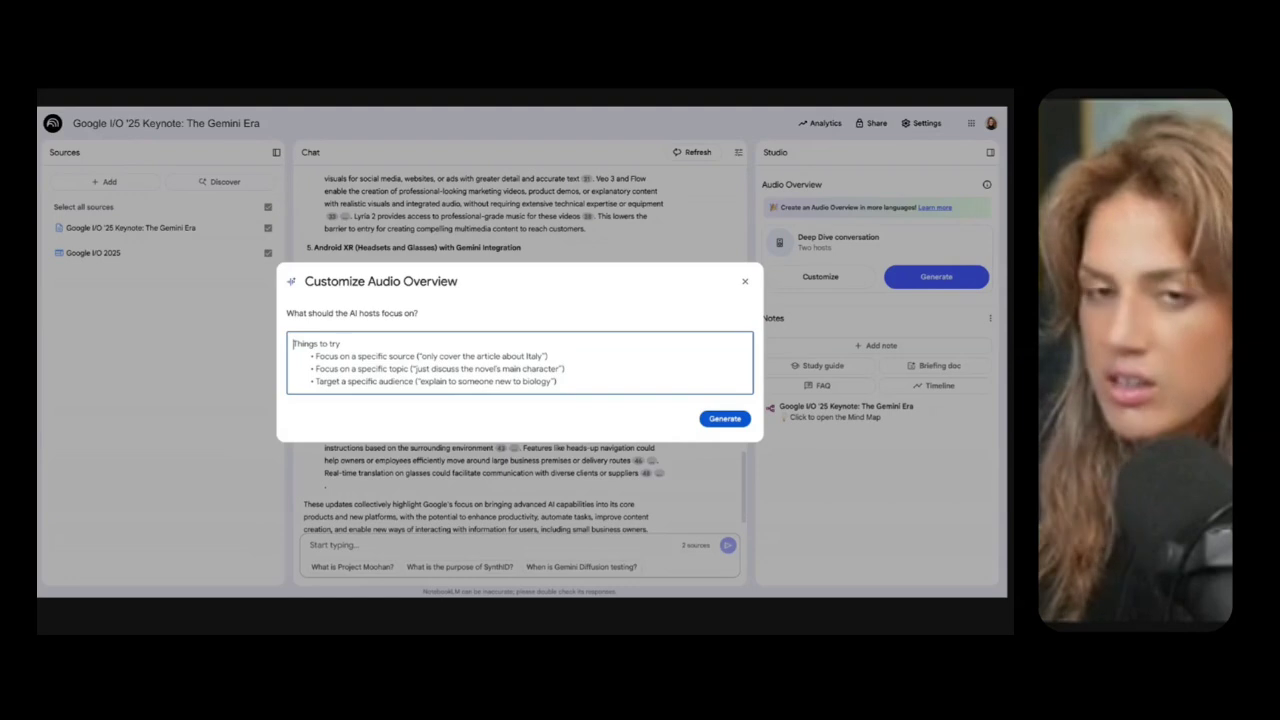
Step: Leave the customization unchanged and generate a new audio overview in español
{"action": "key", "text": "Escape"}
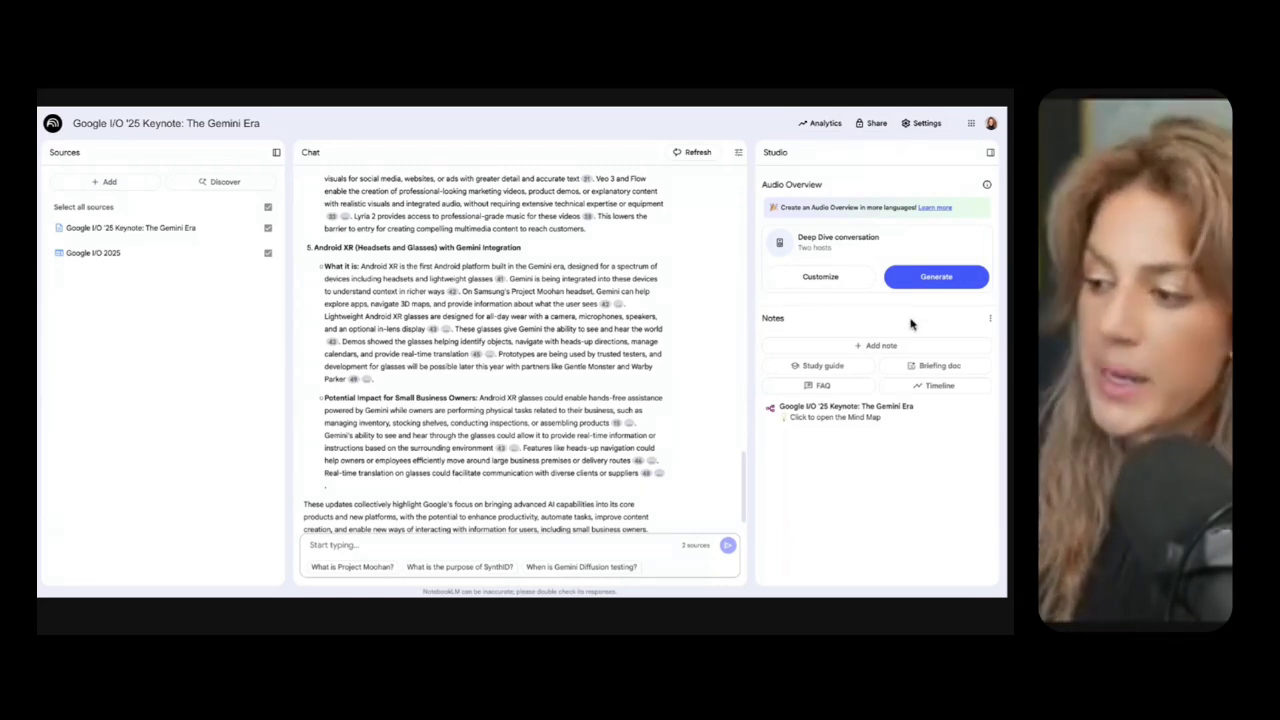
{"action": "left_click", "coordinate": [942, 279]}
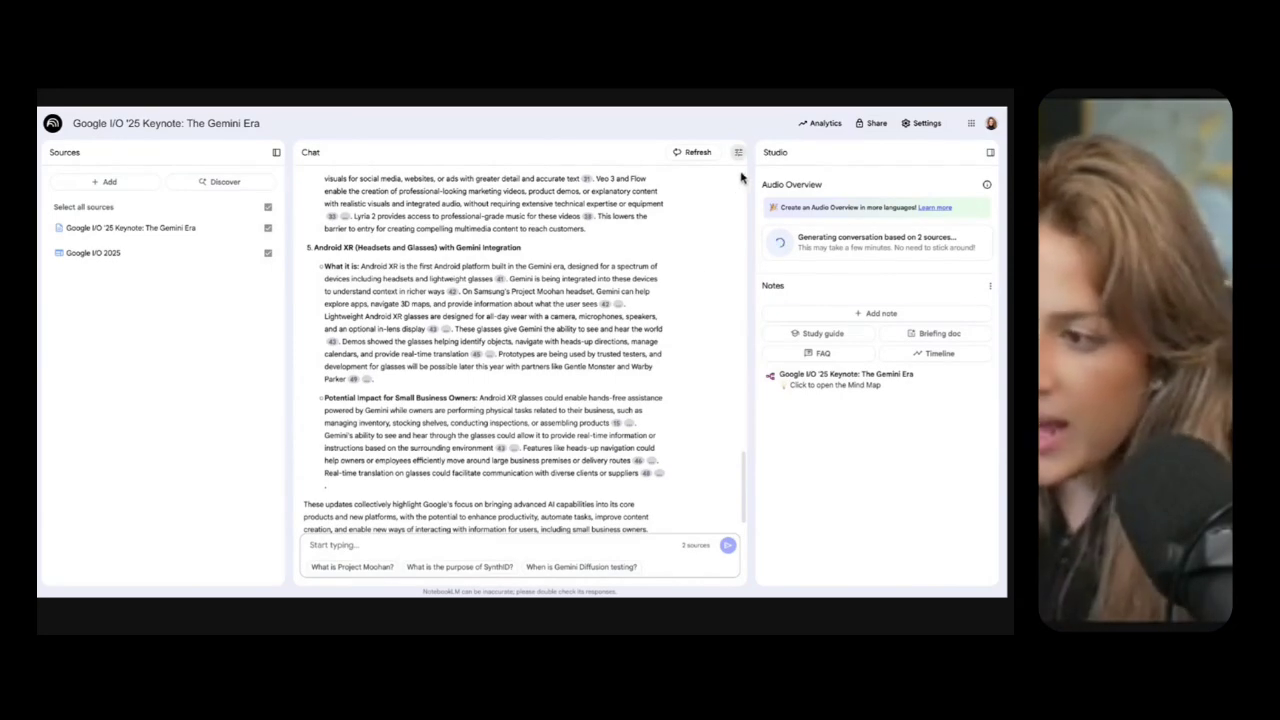
Step: Examine the chat configuration's conversational style and response length options, including the Custom style, and leave the style on Default
{"action": "scroll", "coordinate": [520, 453], "scroll_direction": "up", "scroll_amount": 15}
{"action": "scroll", "coordinate": [520, 453], "scroll_direction": "down", "scroll_amount": 15}
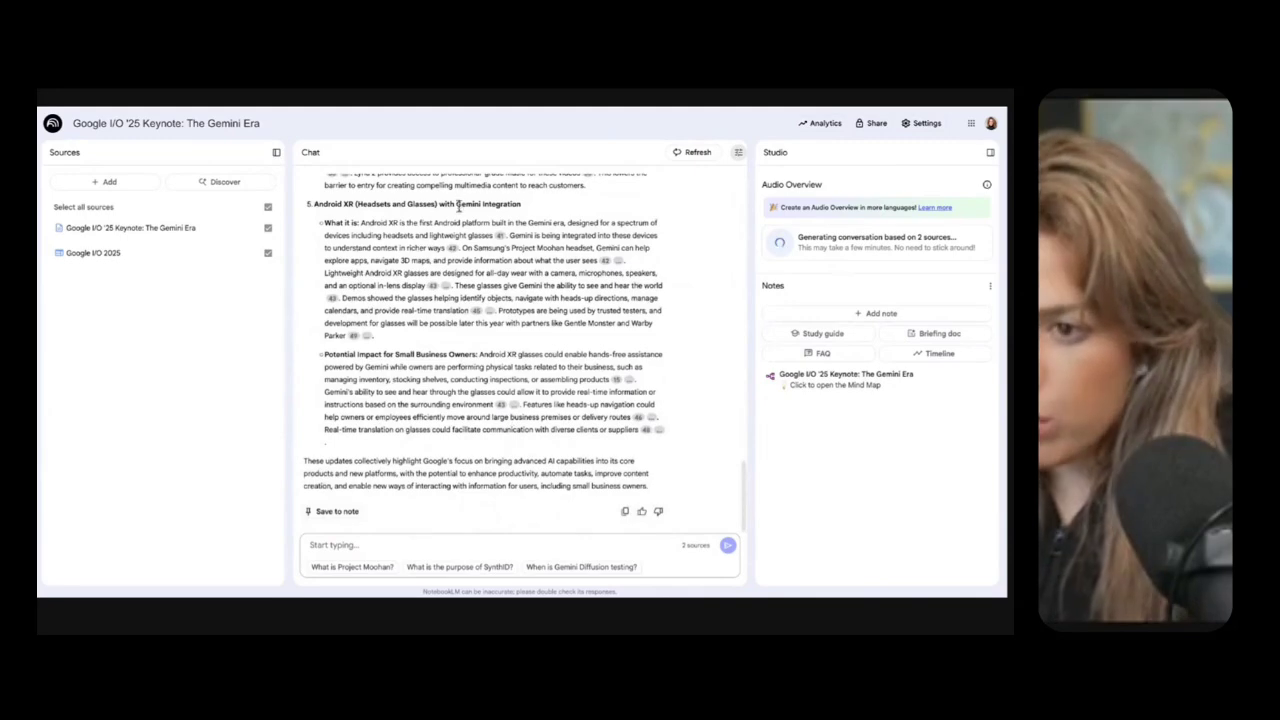
{"action": "scroll", "coordinate": [510, 484], "scroll_direction": "up", "scroll_amount": 15}
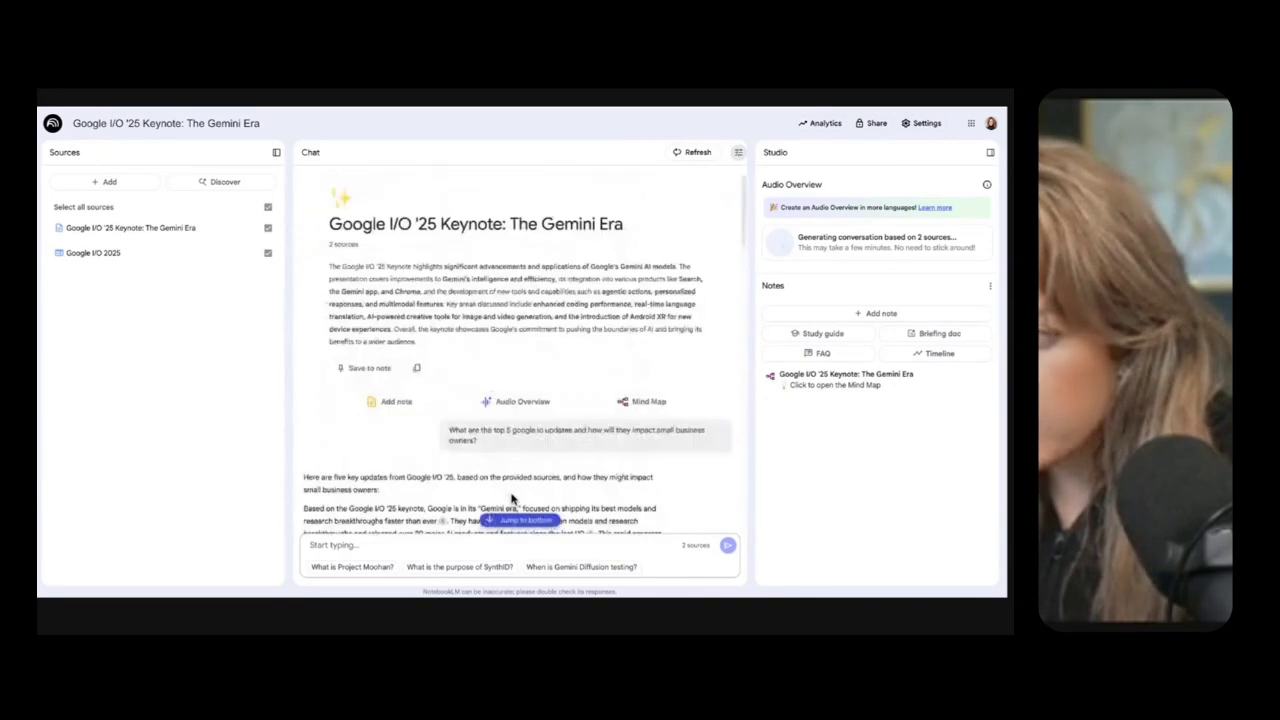
{"action": "left_click", "coordinate": [740, 154]}
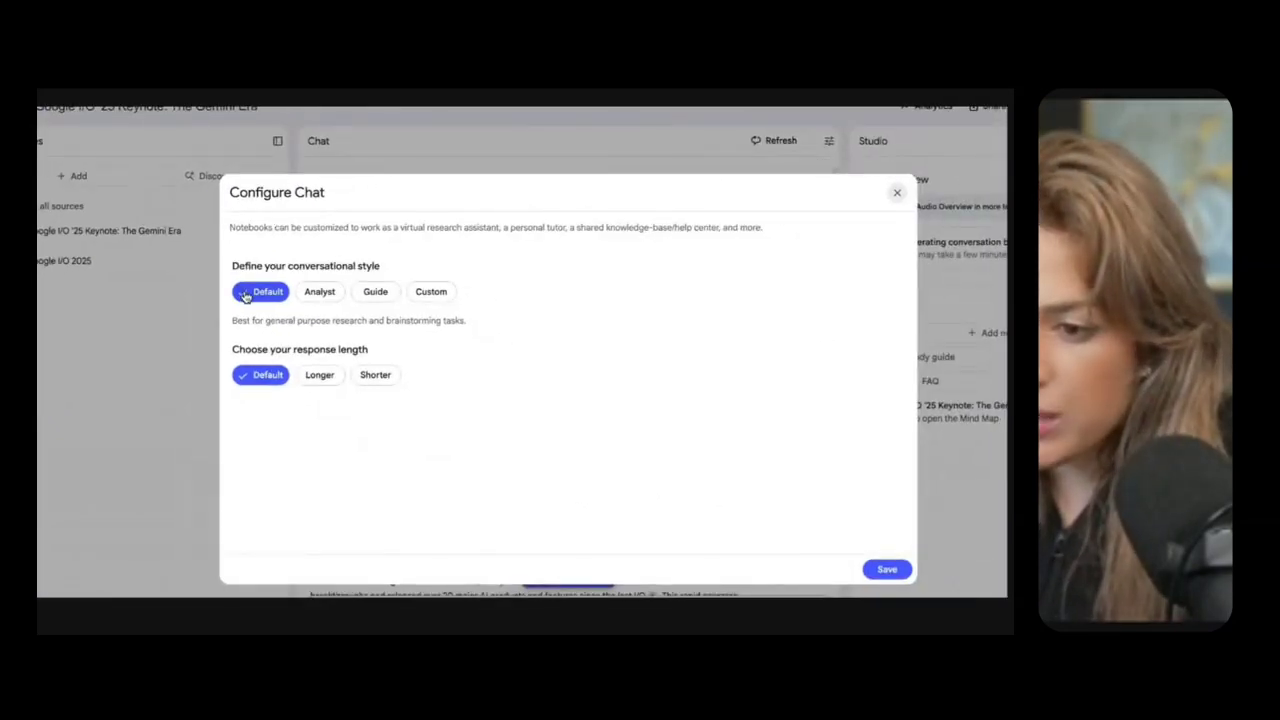
{"action": "left_click", "coordinate": [438, 298]}
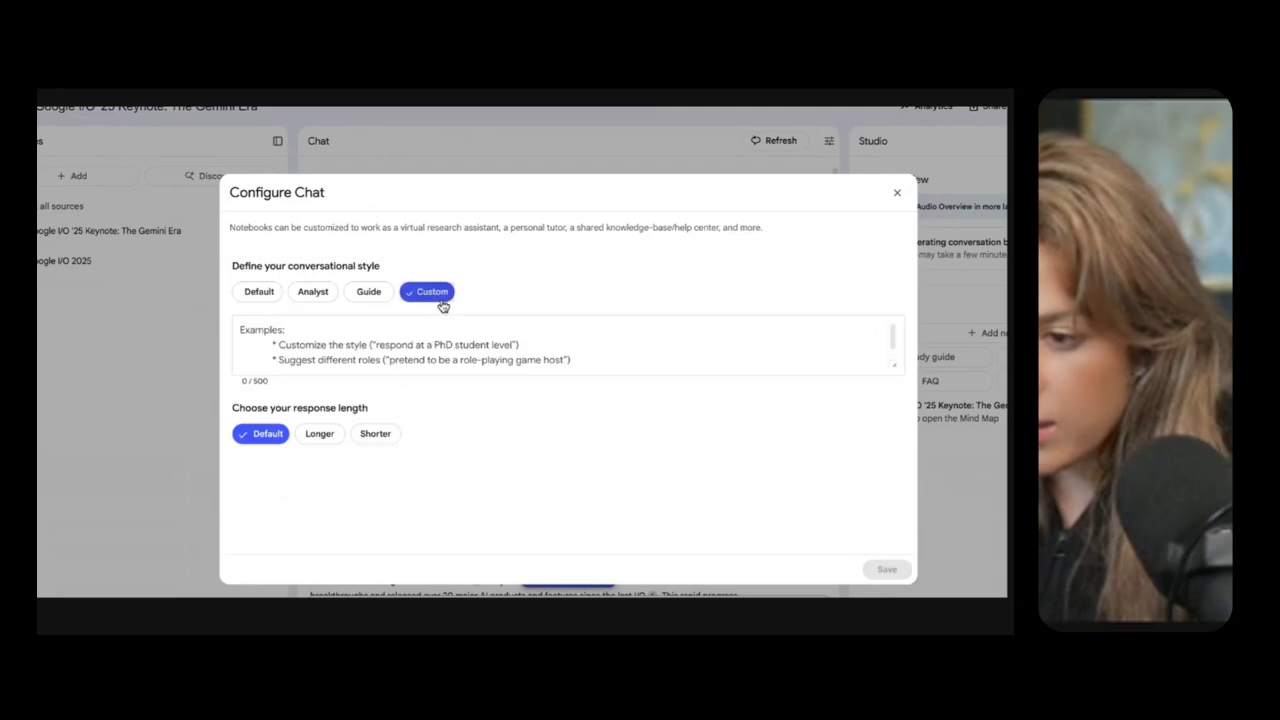
{"action": "scroll", "coordinate": [420, 352], "scroll_direction": "down", "scroll_amount": 1}
{"action": "scroll", "coordinate": [420, 352], "scroll_direction": "up", "scroll_amount": 1}
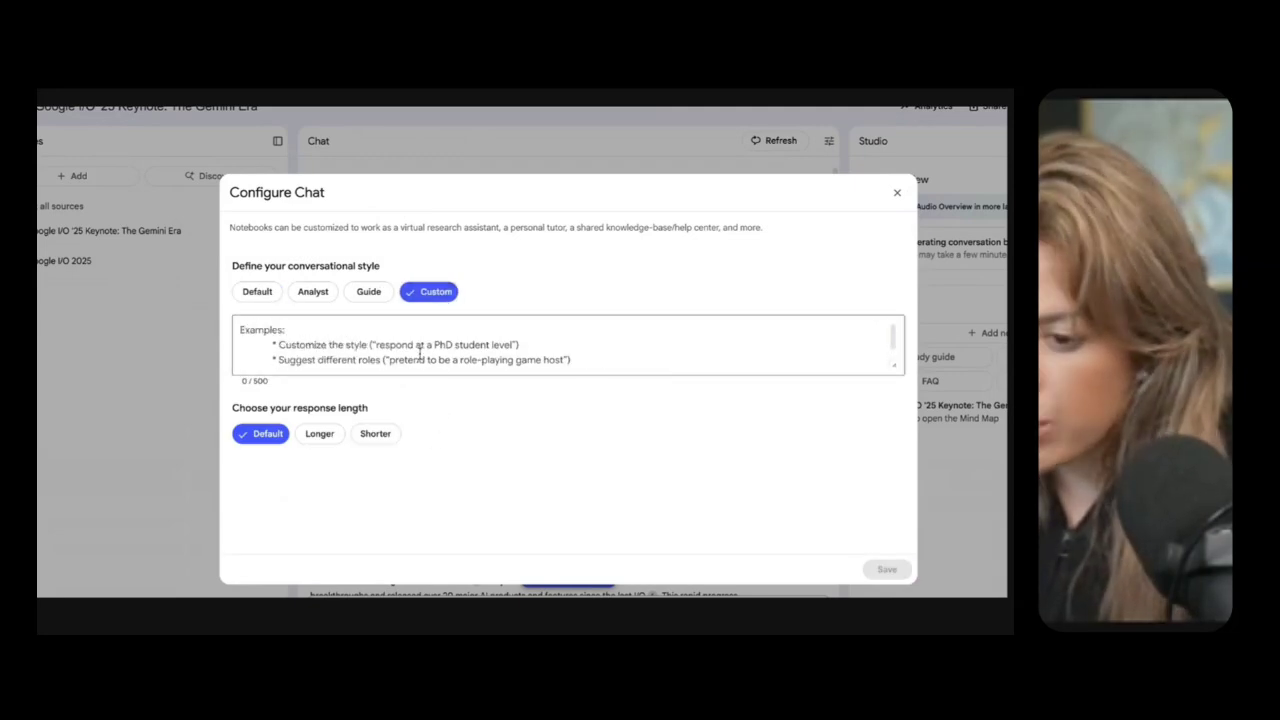
{"action": "left_click", "coordinate": [250, 295]}
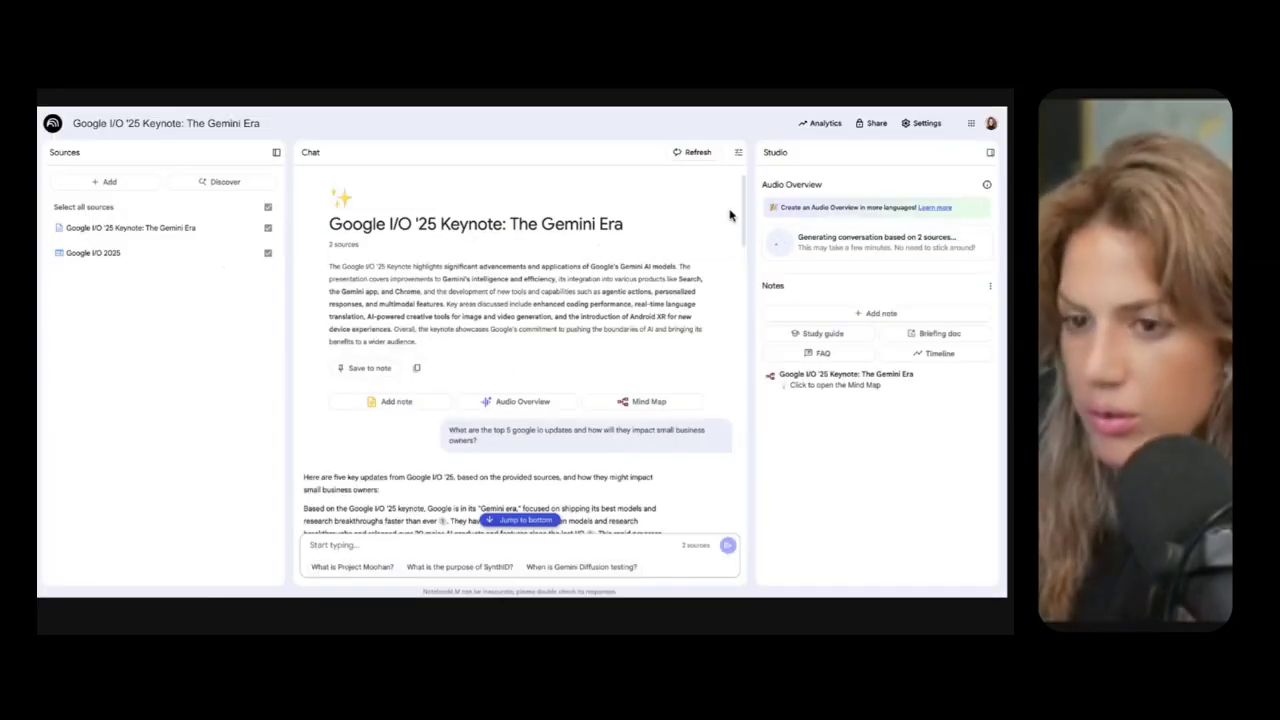
Step: Try the Dark mode option for the notebook's display
{"action": "left_click", "coordinate": [912, 123]}
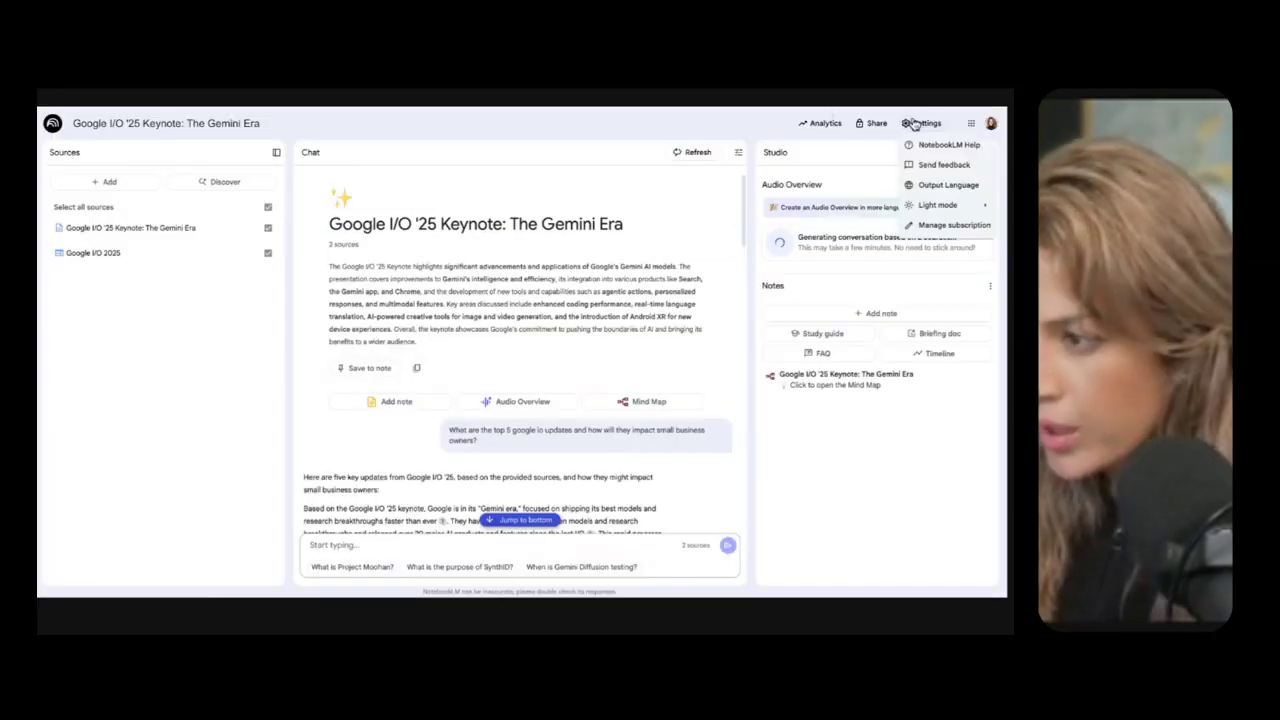
{"action": "mouse_move", "coordinate": [936, 207]}
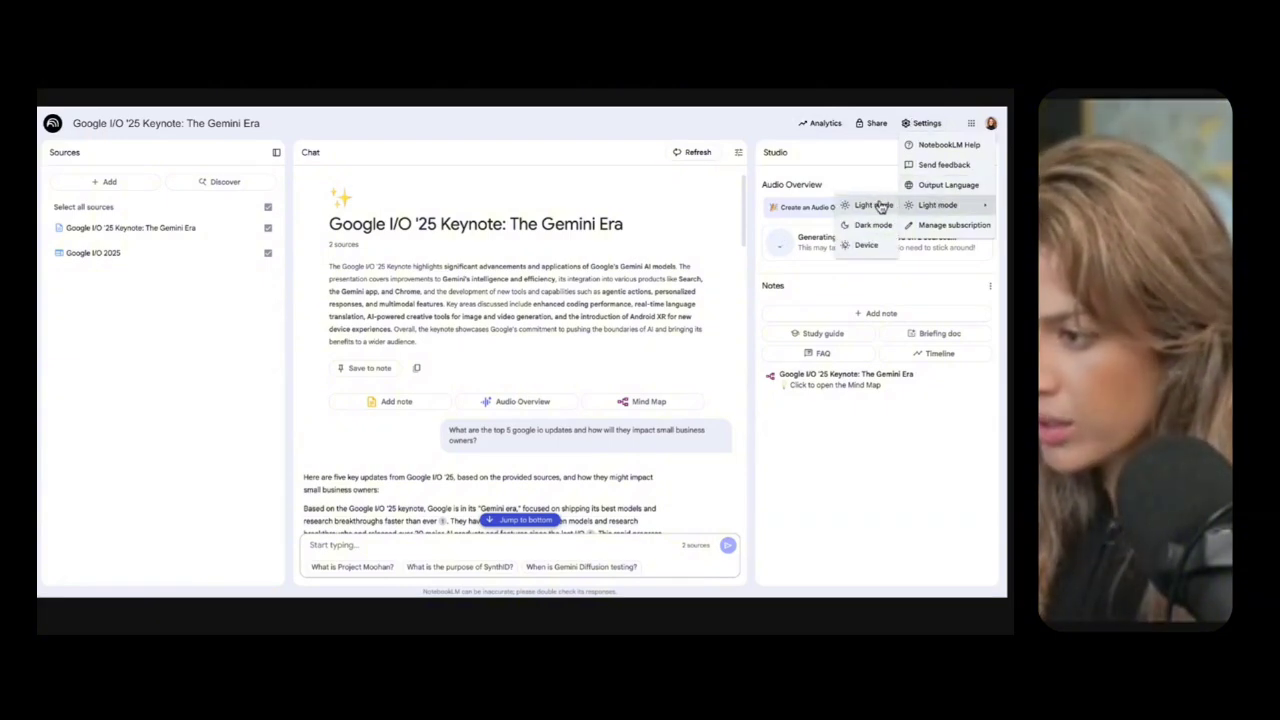
{"action": "left_click", "coordinate": [918, 123]}
{"action": "left_click", "coordinate": [918, 123]}
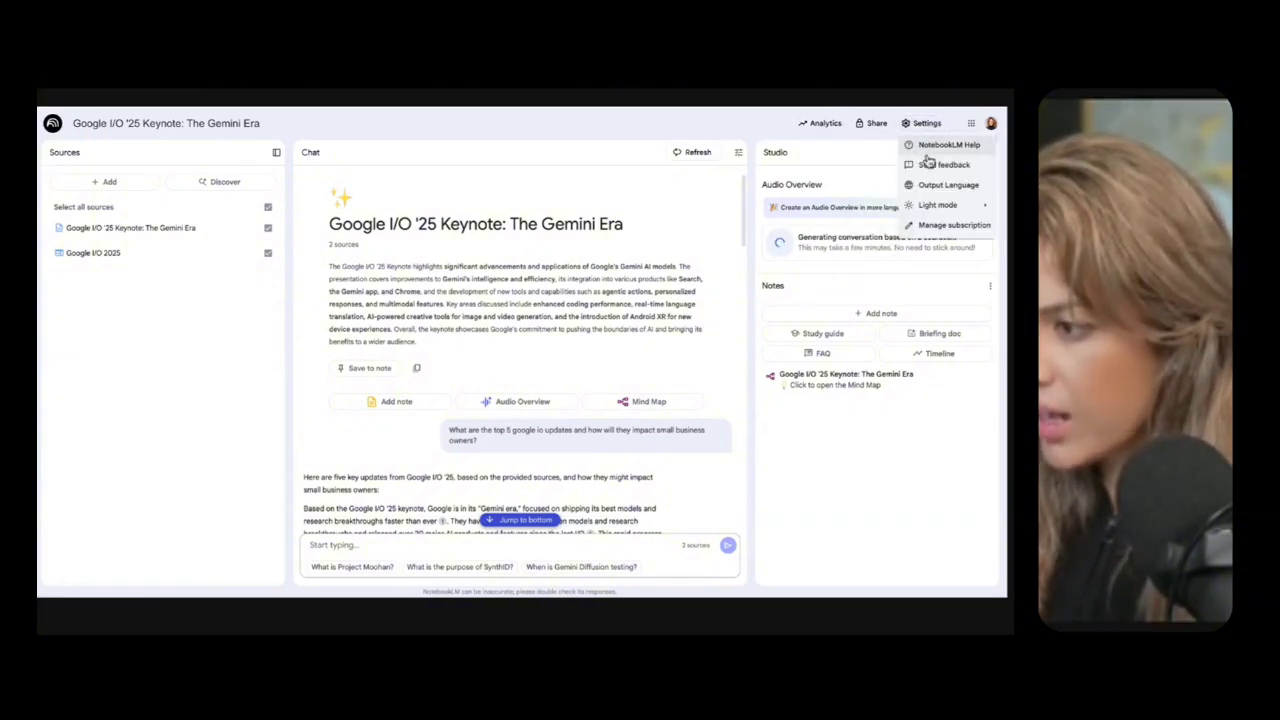
{"action": "mouse_move", "coordinate": [936, 210]}
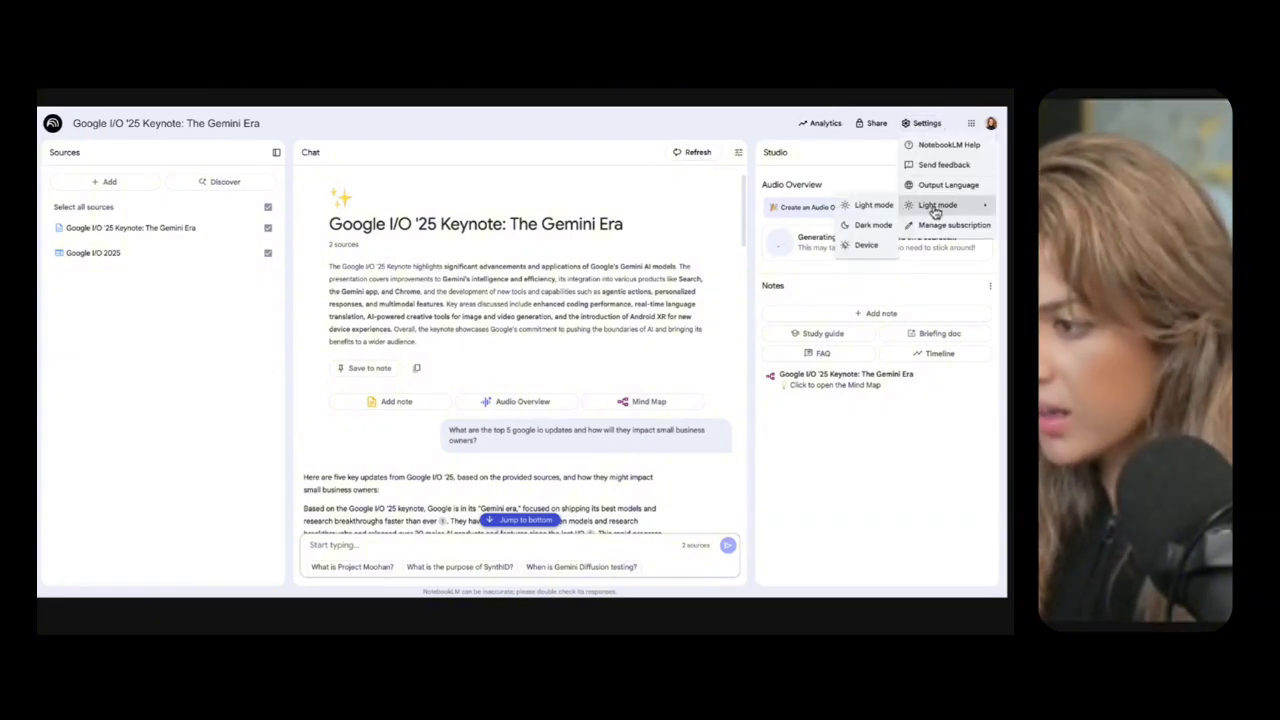
{"action": "left_click", "coordinate": [866, 228]}
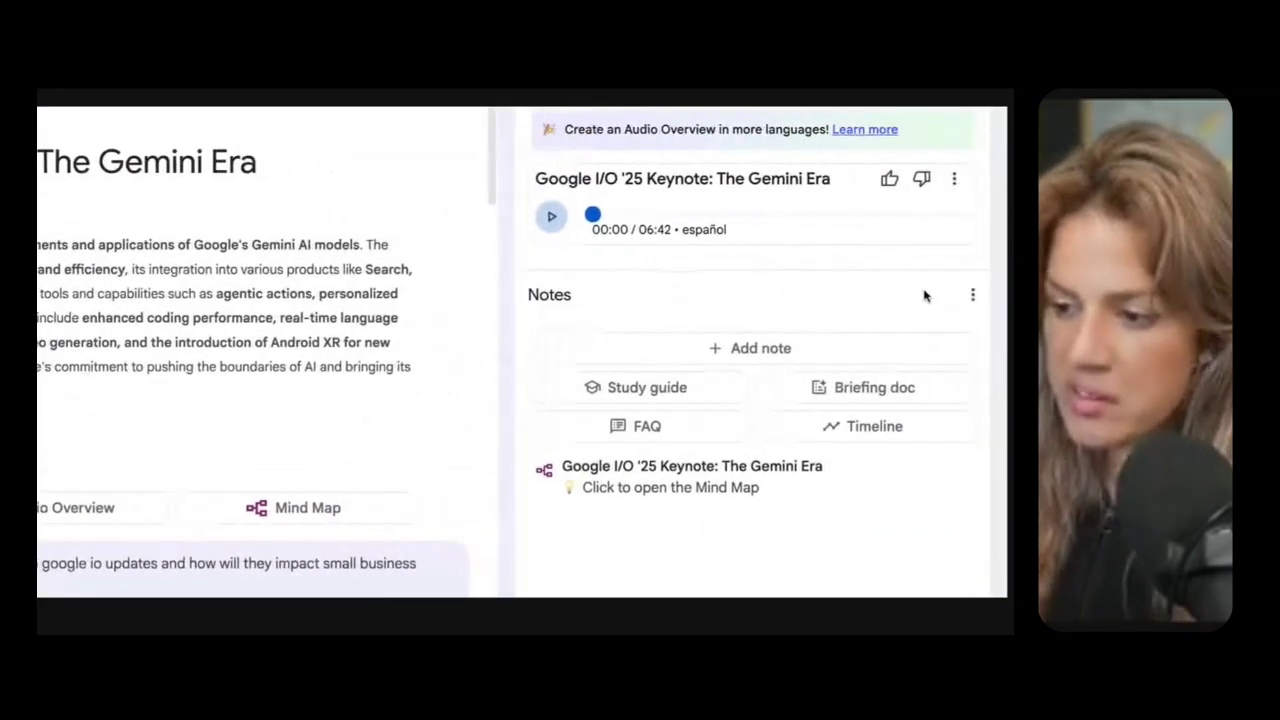
Step: Listen to the opening of the español audio overview, pausing and resuming it along the way
{"action": "left_click", "coordinate": [554, 311]}
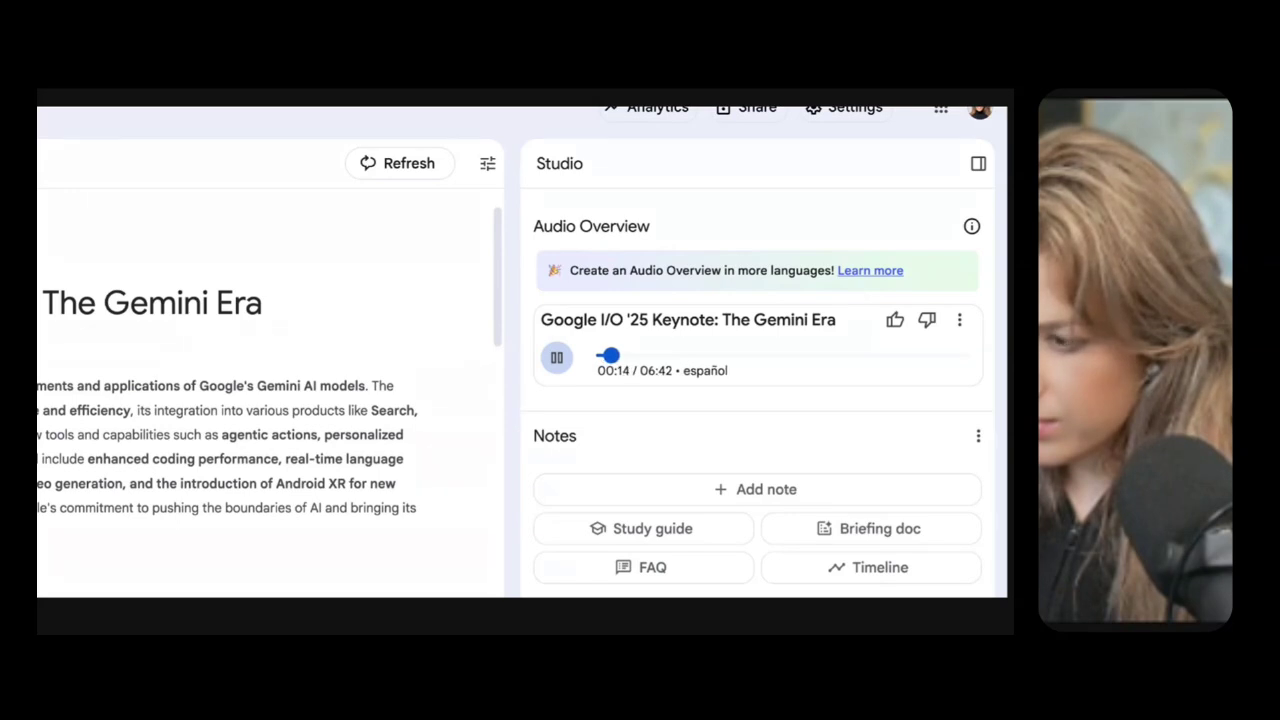
{"action": "left_click", "coordinate": [555, 360]}
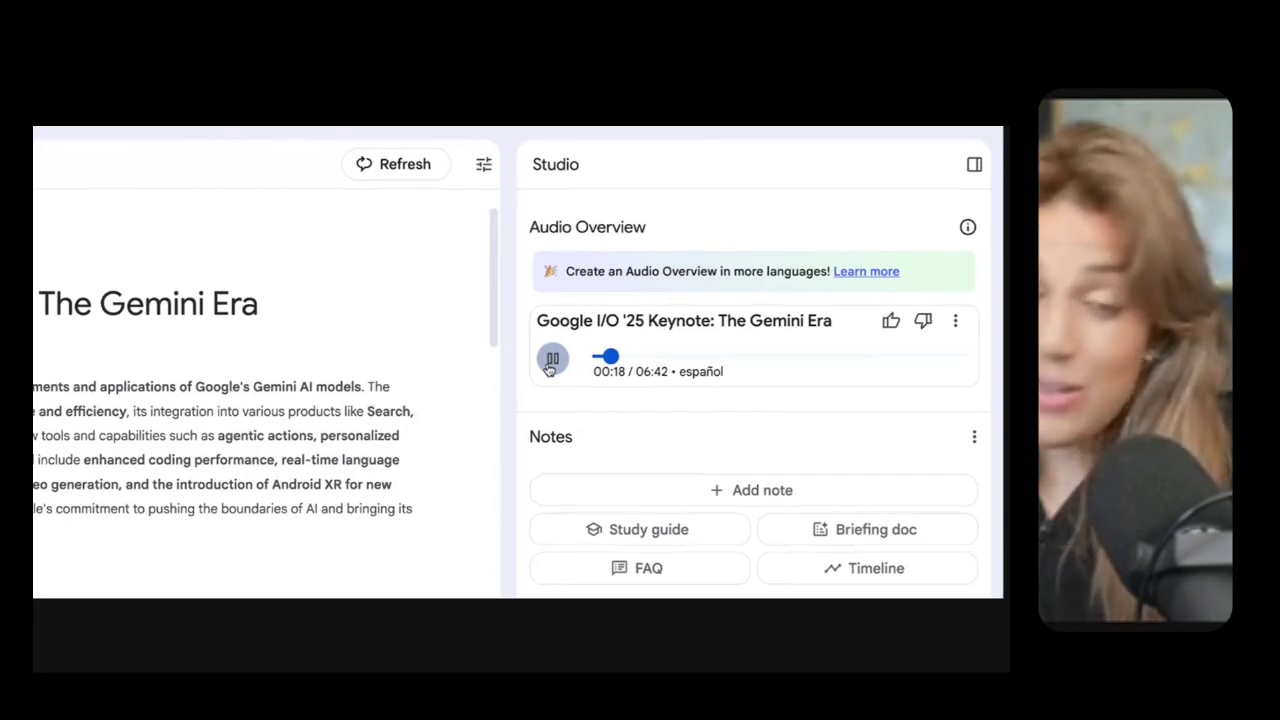
{"action": "left_click", "coordinate": [553, 358]}
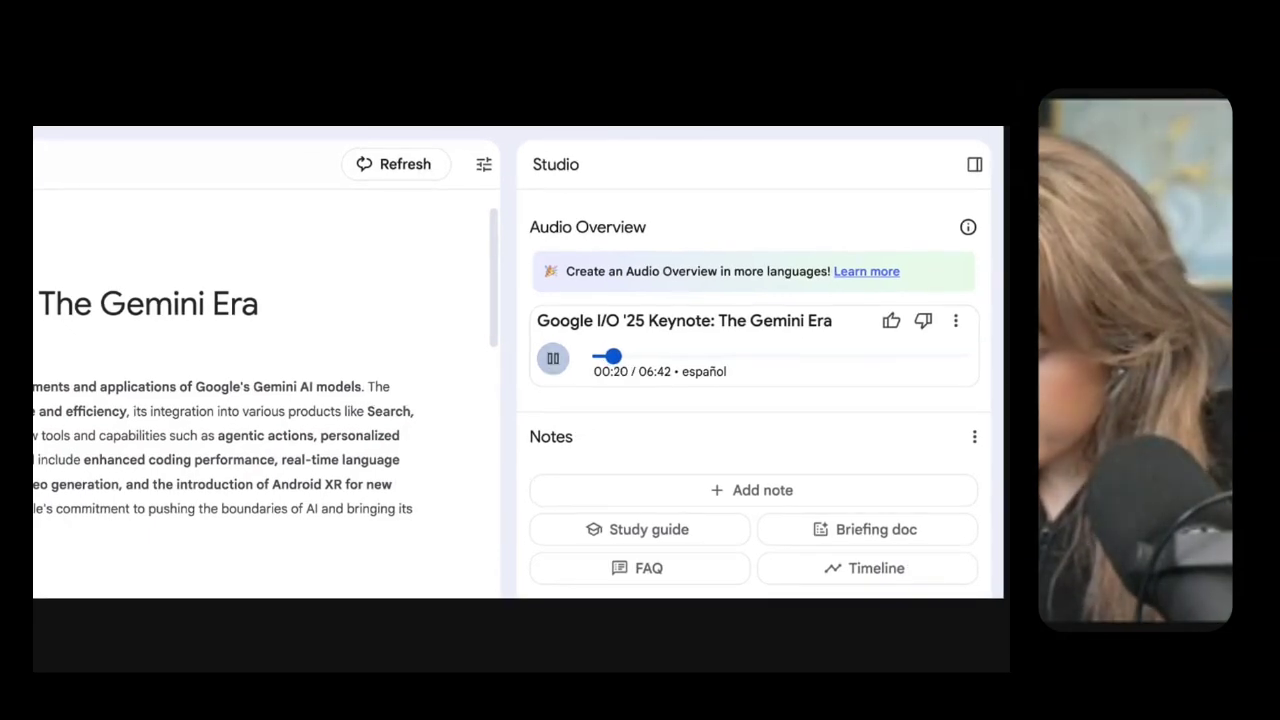
{"action": "left_click", "coordinate": [553, 358]}
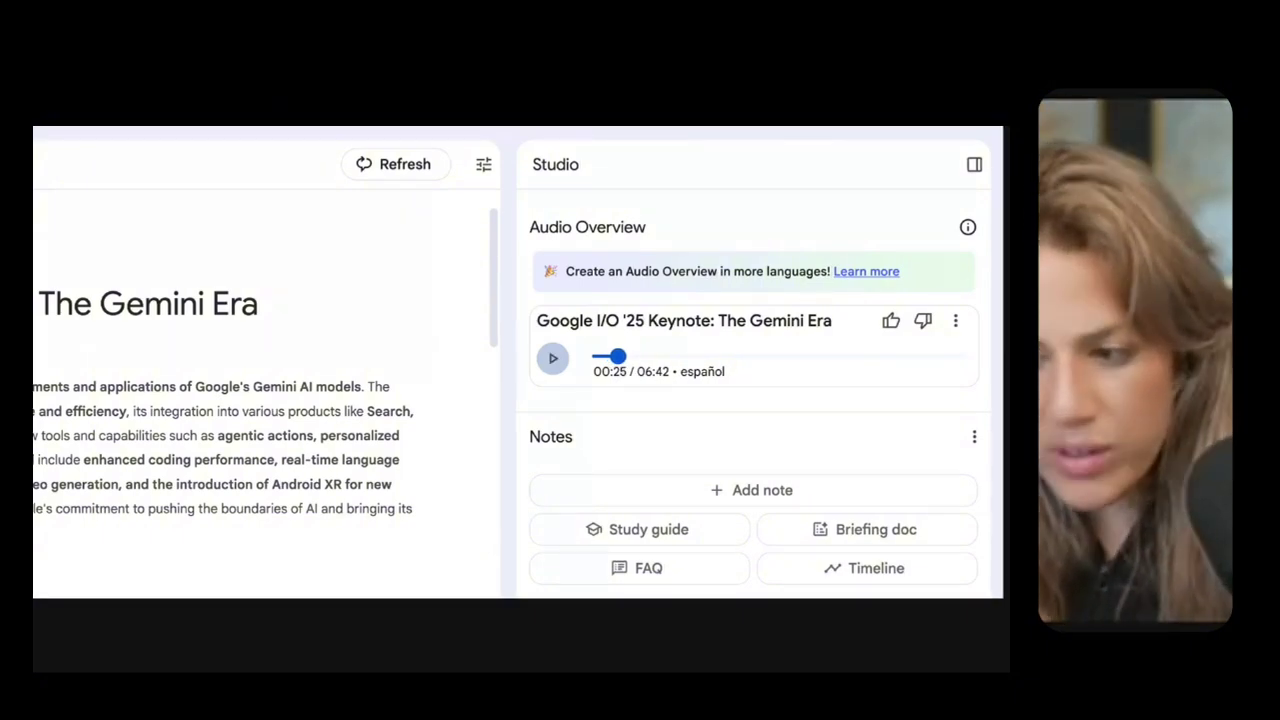
{"action": "left_click", "coordinate": [553, 358]}
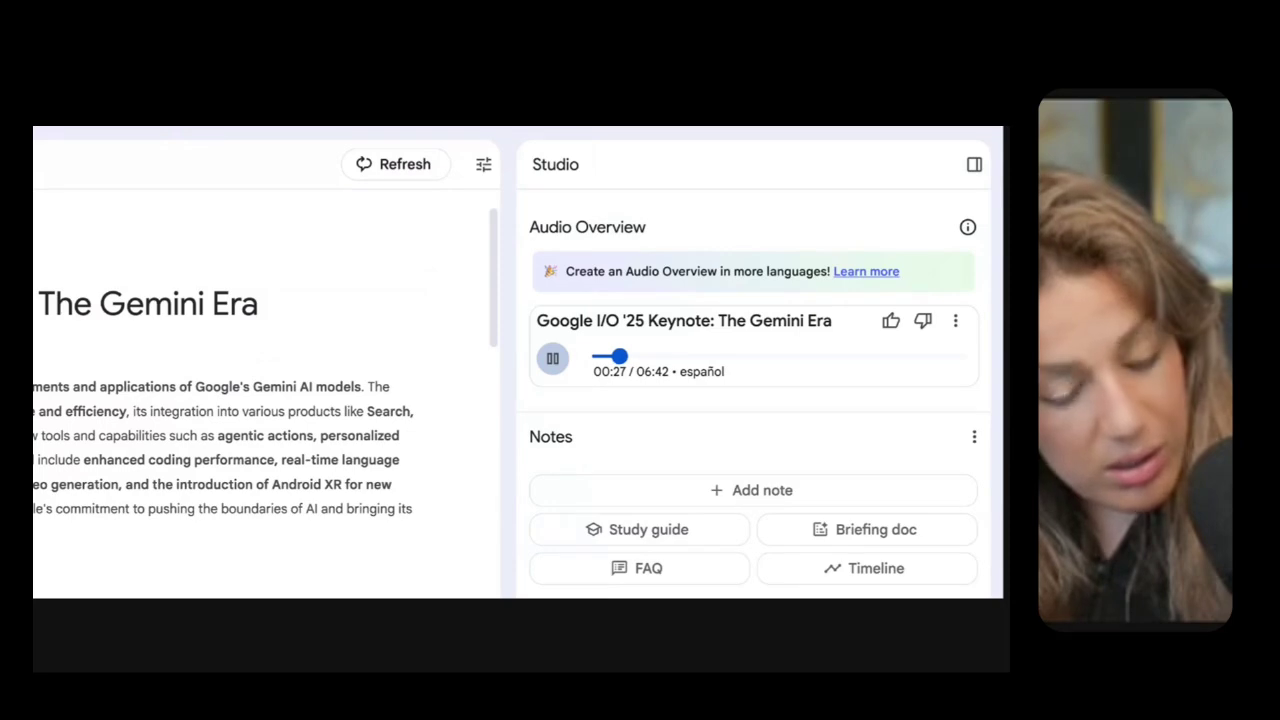
{"action": "left_click", "coordinate": [553, 358]}
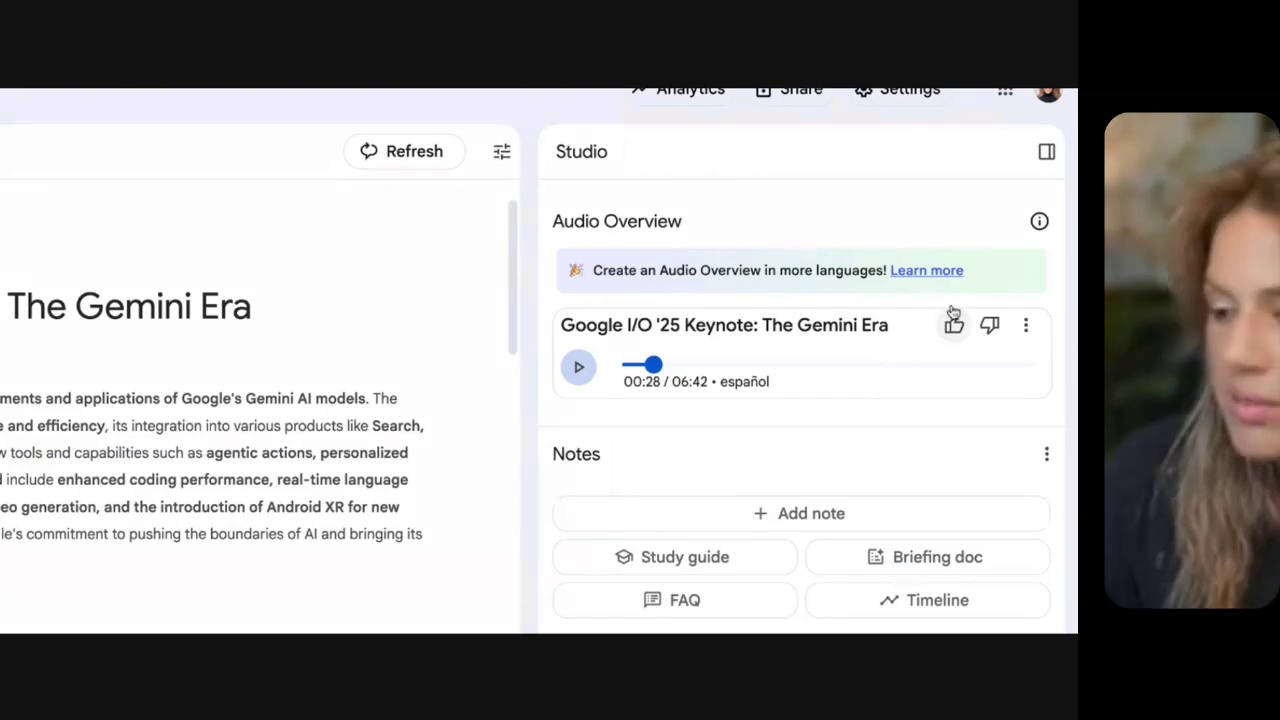
Step: Download the español audio overview
{"action": "left_click", "coordinate": [1025, 326]}
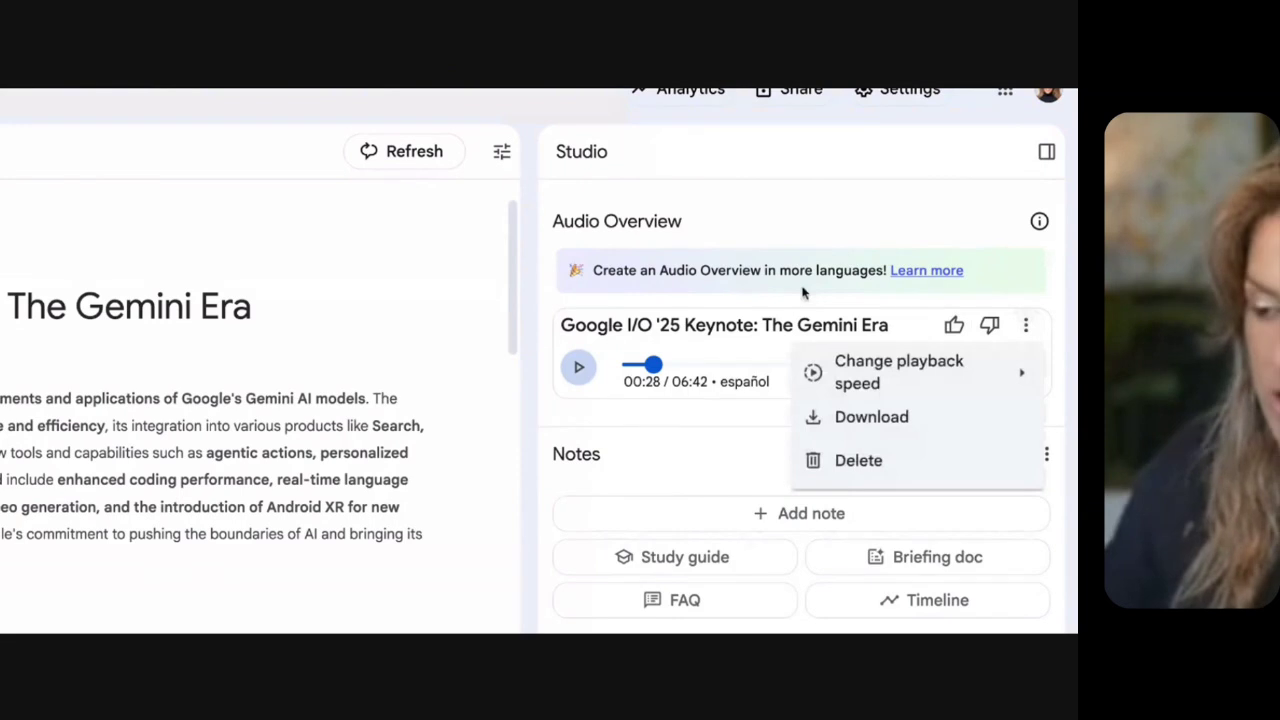
{"action": "mouse_move", "coordinate": [848, 396]}
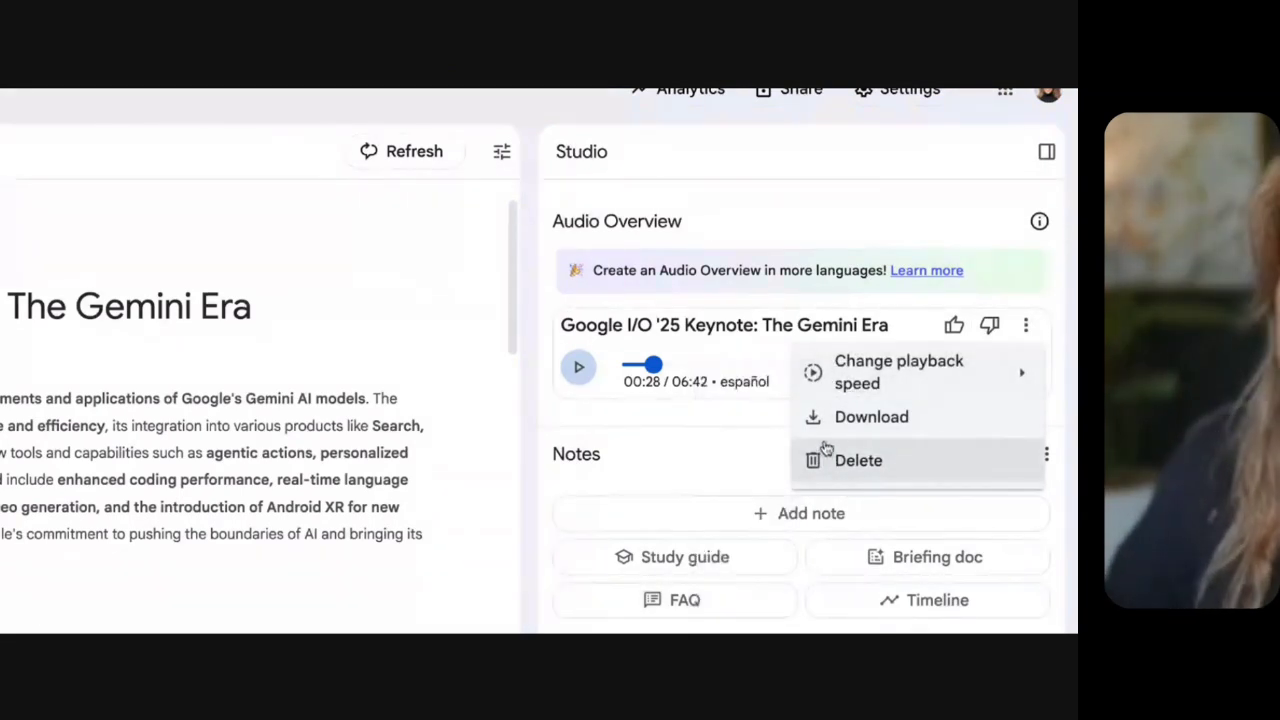
{"action": "left_click", "coordinate": [815, 424]}
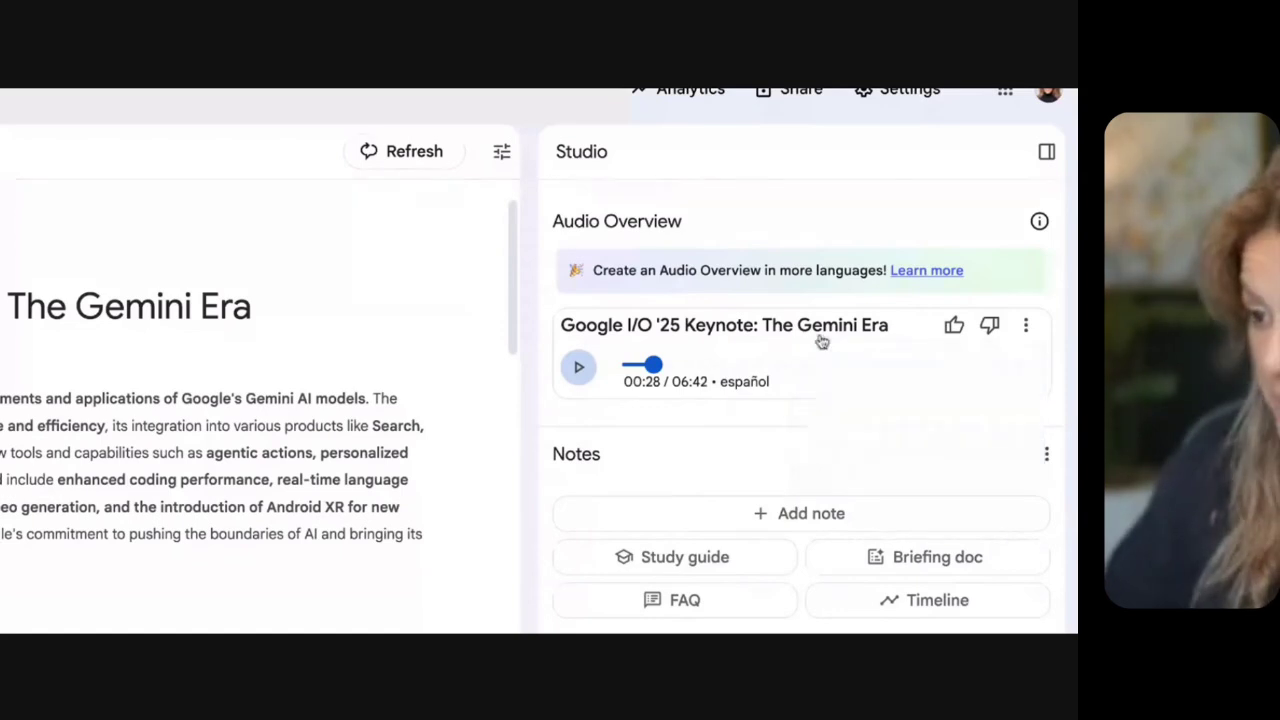
Step: Delete the español audio overview and confirm the deletion
{"action": "left_click", "coordinate": [1025, 325]}
{"action": "left_click", "coordinate": [907, 461]}
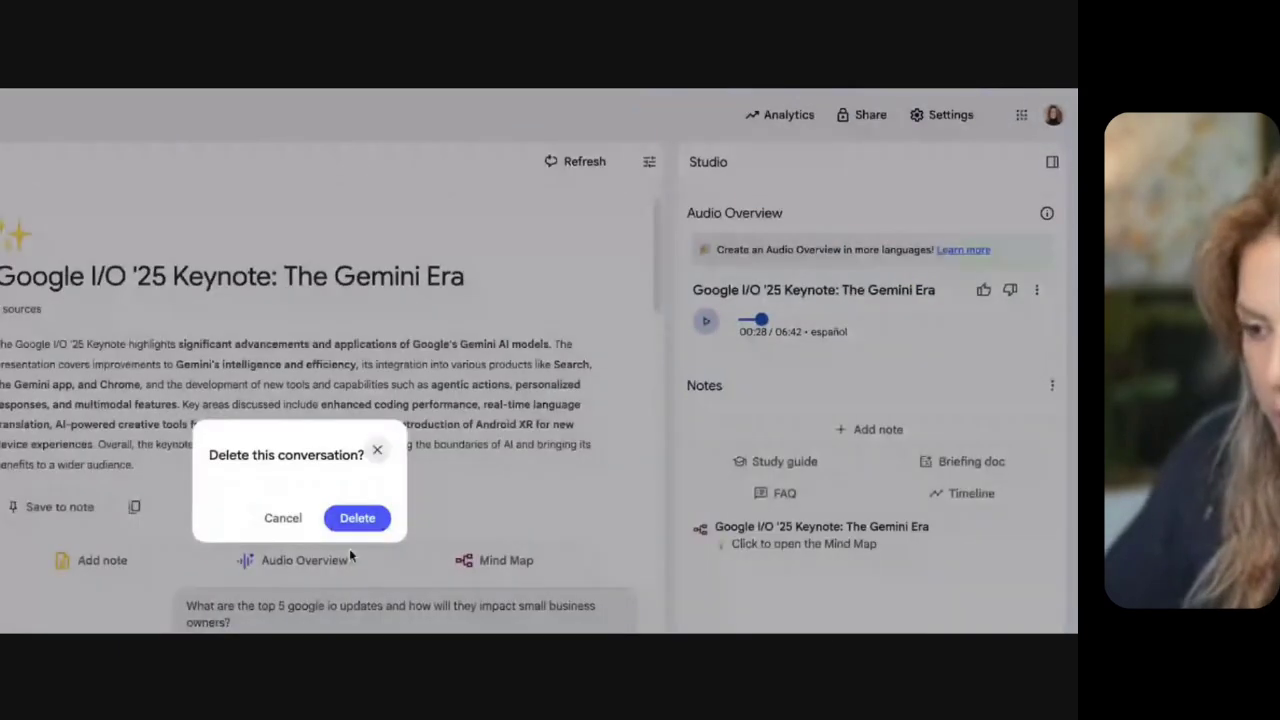
{"action": "left_click", "coordinate": [362, 520]}
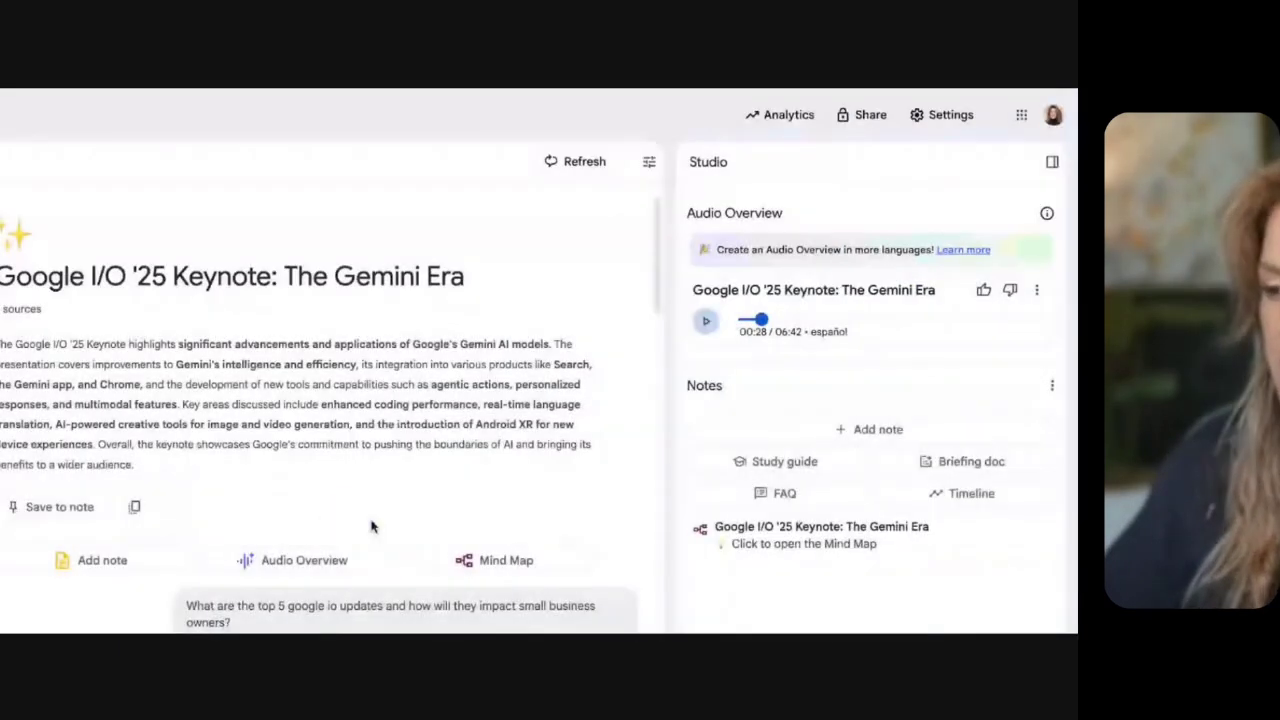
{"action": "left_click", "coordinate": [928, 114]}
{"action": "left_click", "coordinate": [945, 213]}
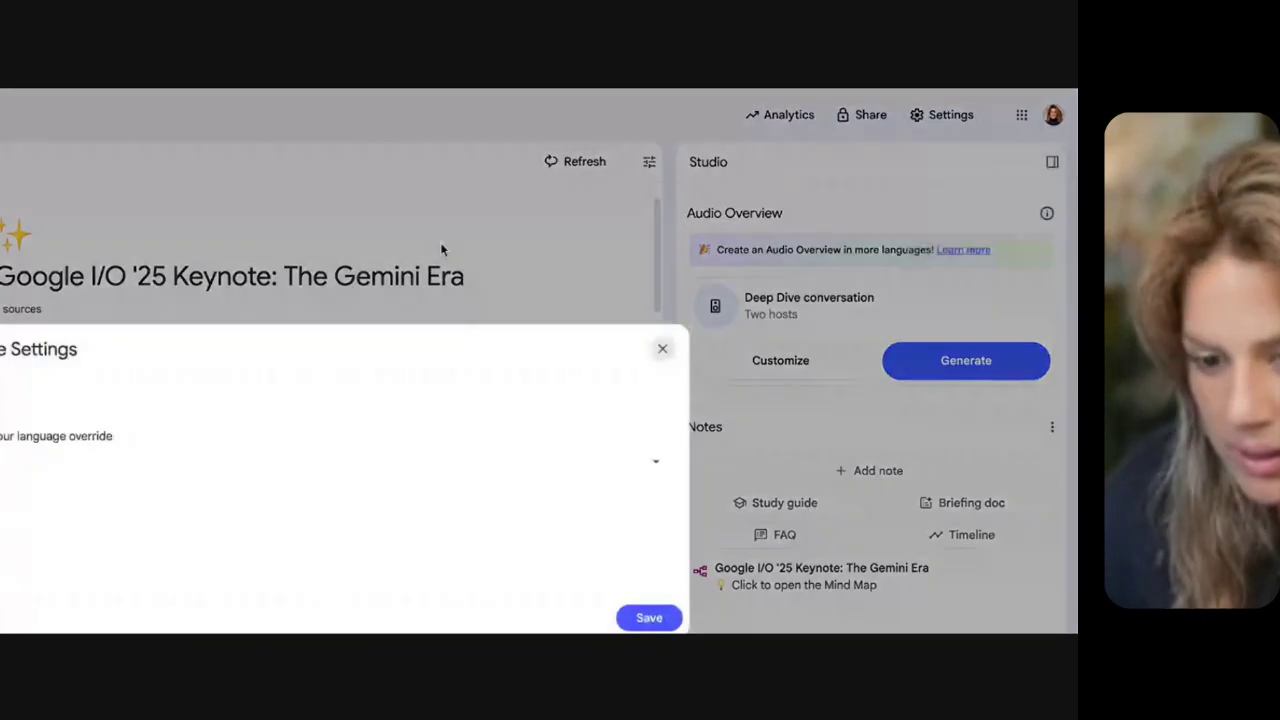
{"action": "key", "text": "Escape"}
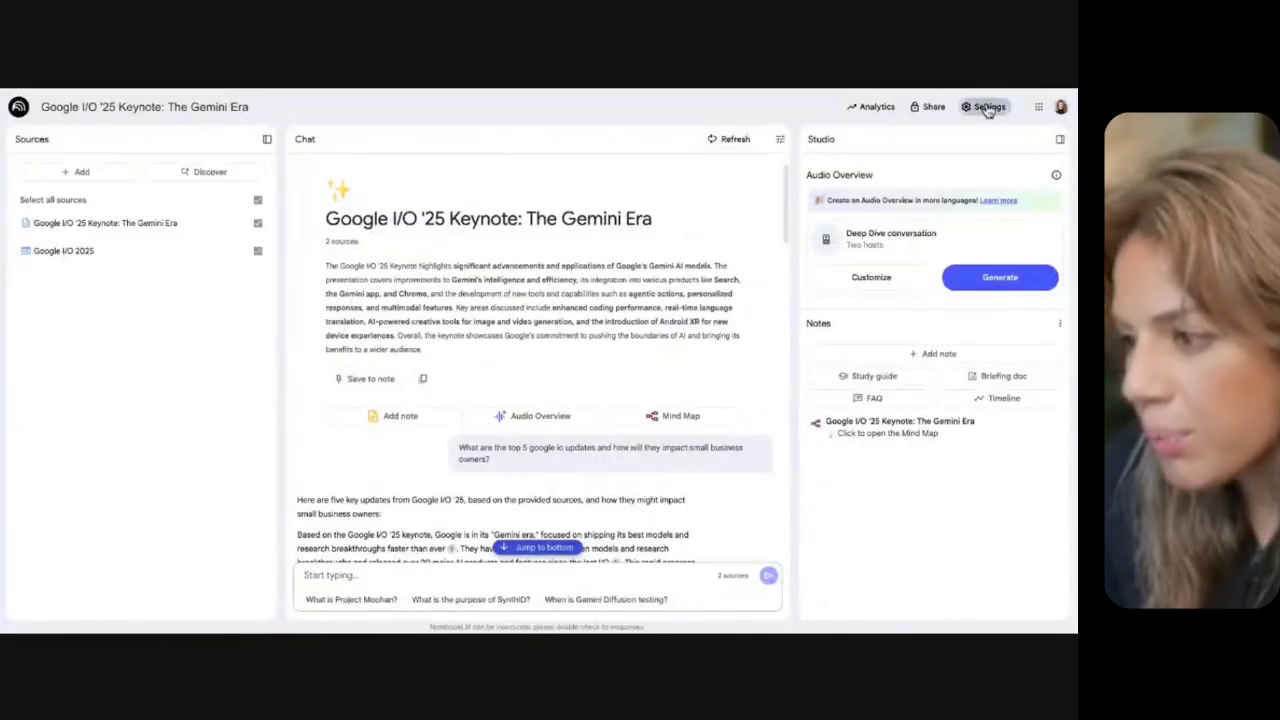
Step: Set the output language to español (Latinoamérica) and generate a new audio overview
{"action": "left_click", "coordinate": [988, 108]}
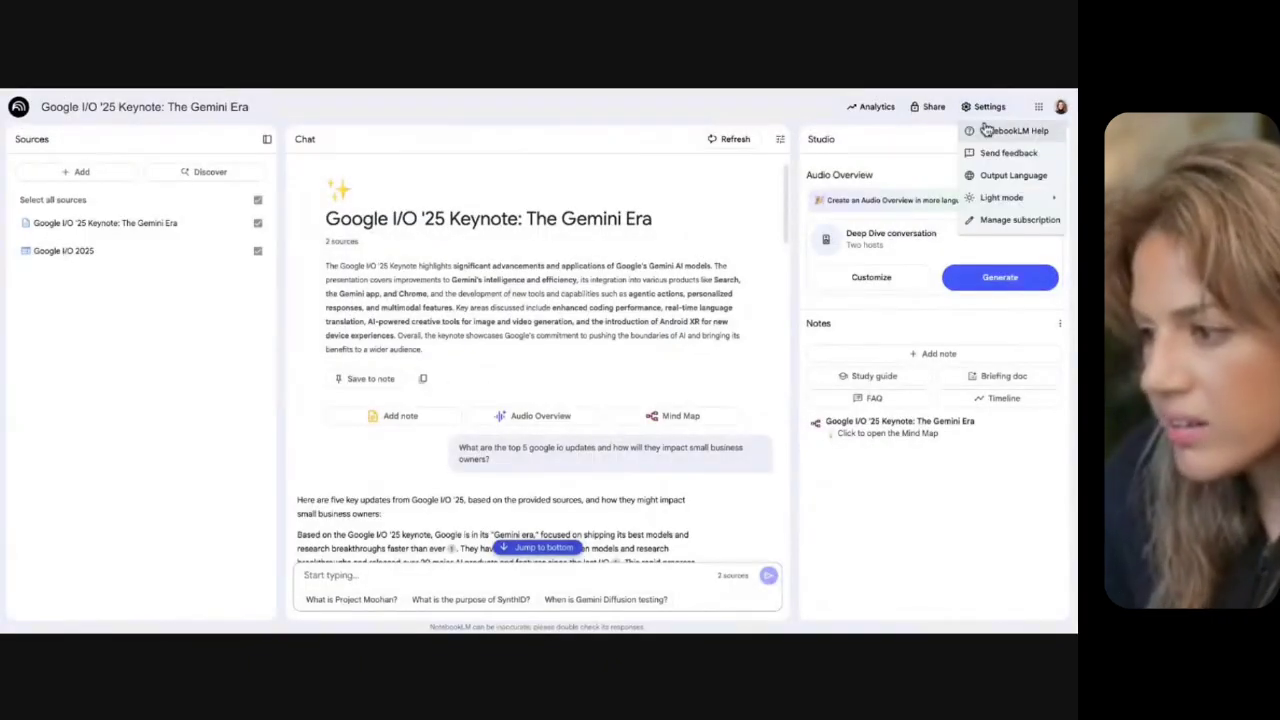
{"action": "left_click", "coordinate": [995, 185]}
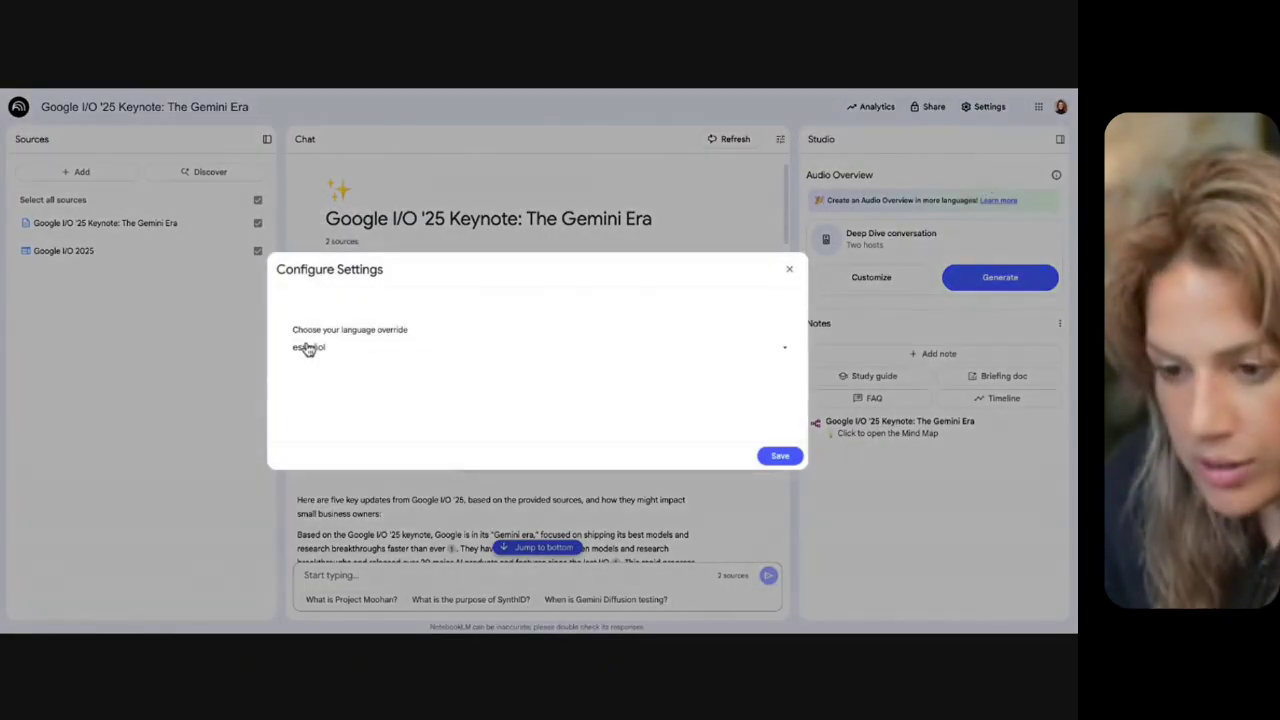
{"action": "left_click", "coordinate": [306, 347]}
{"action": "scroll", "coordinate": [335, 412], "scroll_direction": "down", "scroll_amount": 1}
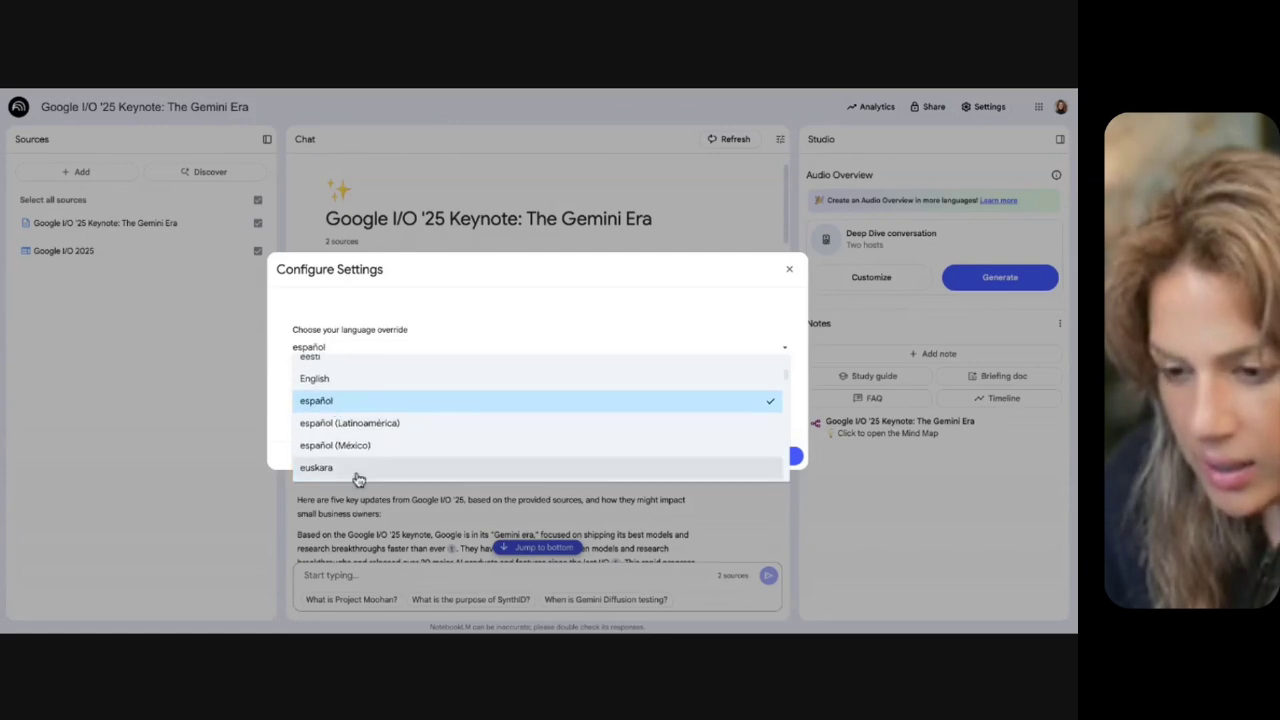
{"action": "left_click", "coordinate": [348, 428]}
{"action": "left_click", "coordinate": [1000, 280]}
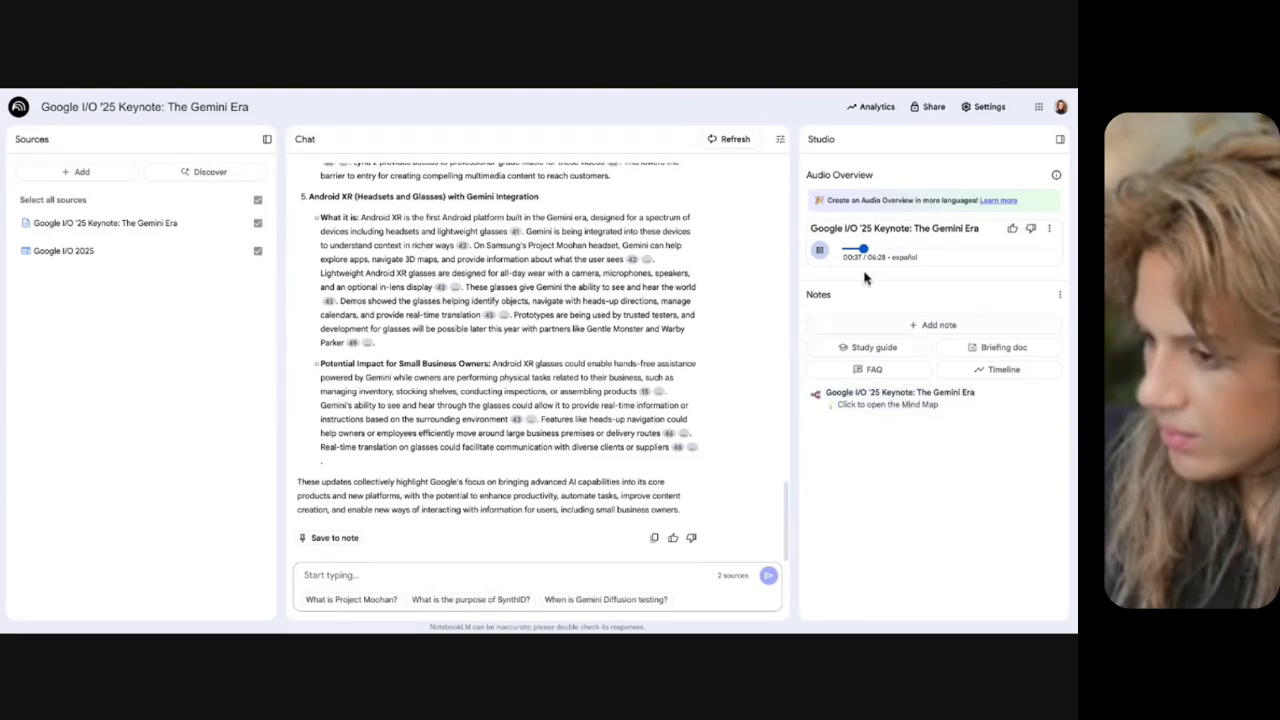
Step: Listen to part of the Latin American Spanish audio overview and pause it
{"action": "left_click", "coordinate": [820, 251]}
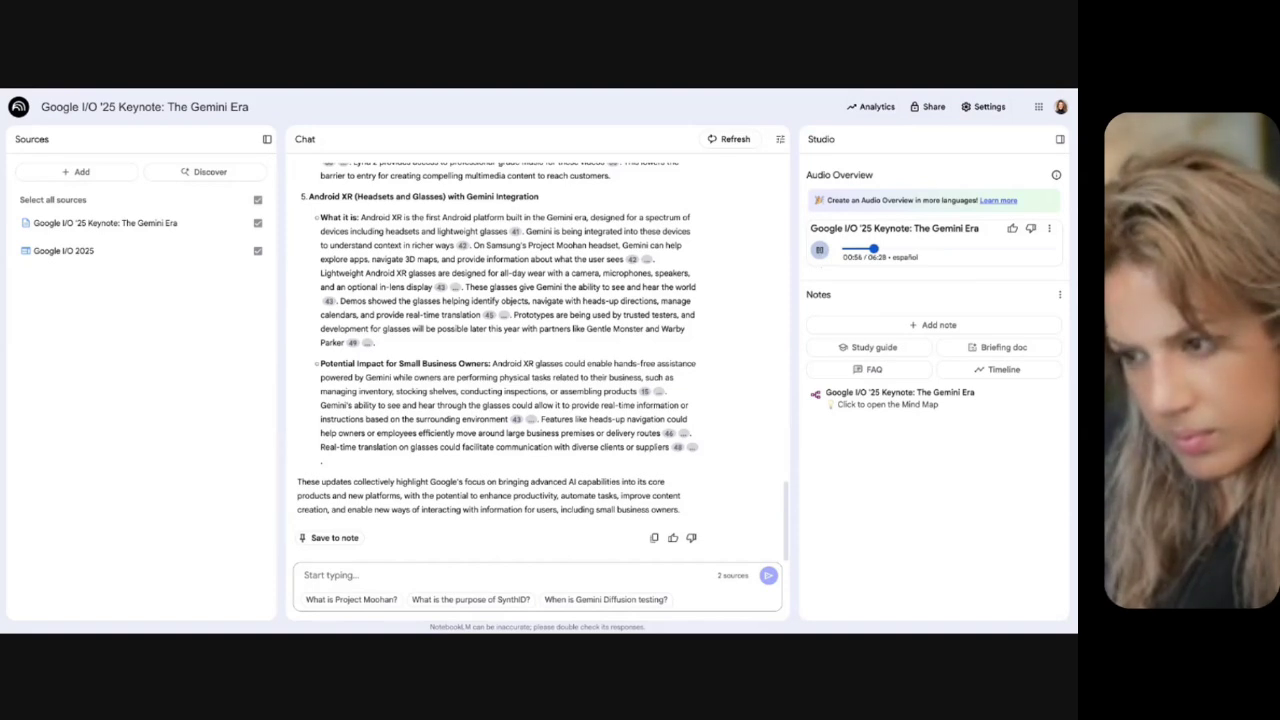
{"action": "left_click", "coordinate": [819, 249]}
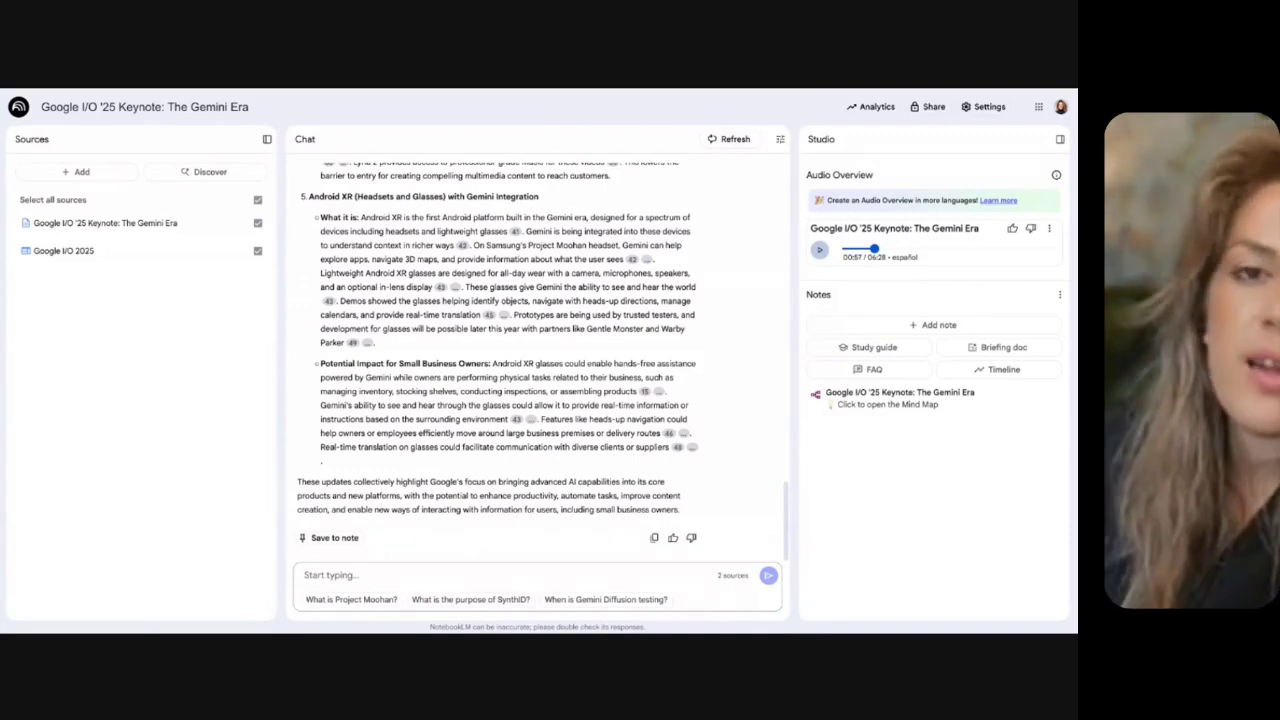
Step: Open the notebook's sharing settings and add the support team's e-mail as a viewer, leaving the people entry empty
{"action": "left_click", "coordinate": [929, 108]}
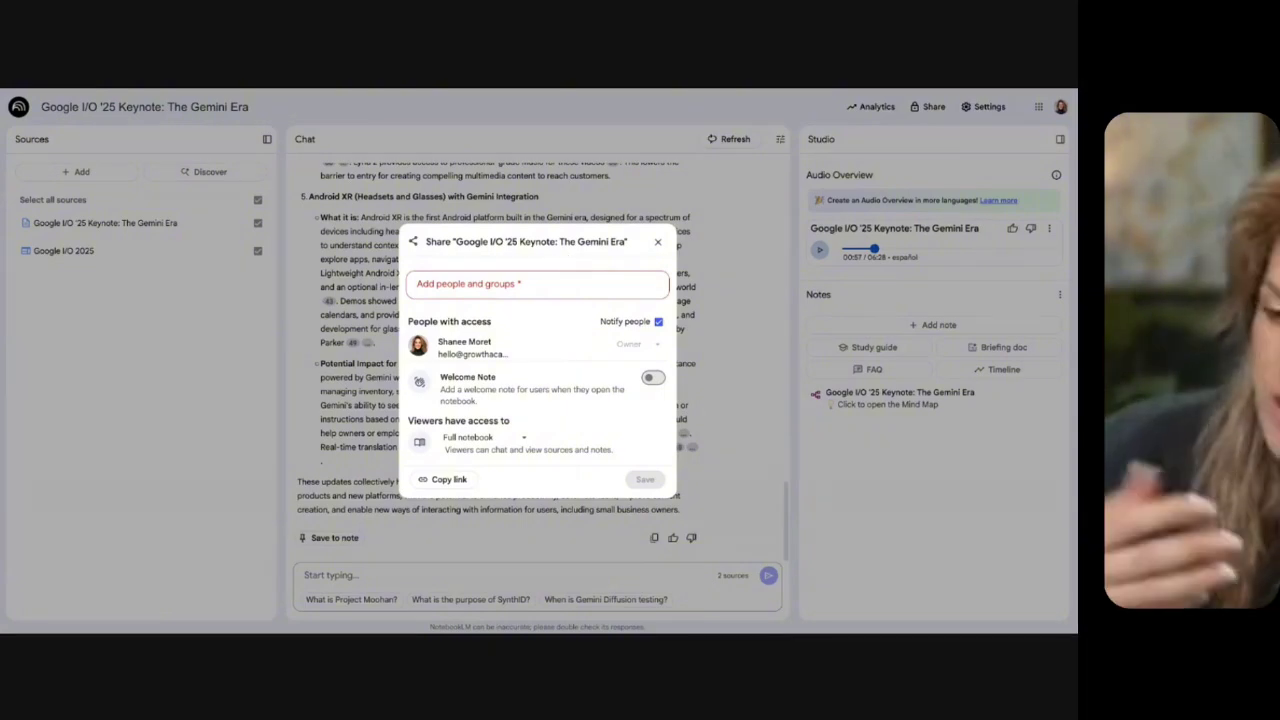
{"action": "left_click", "coordinate": [478, 284]}
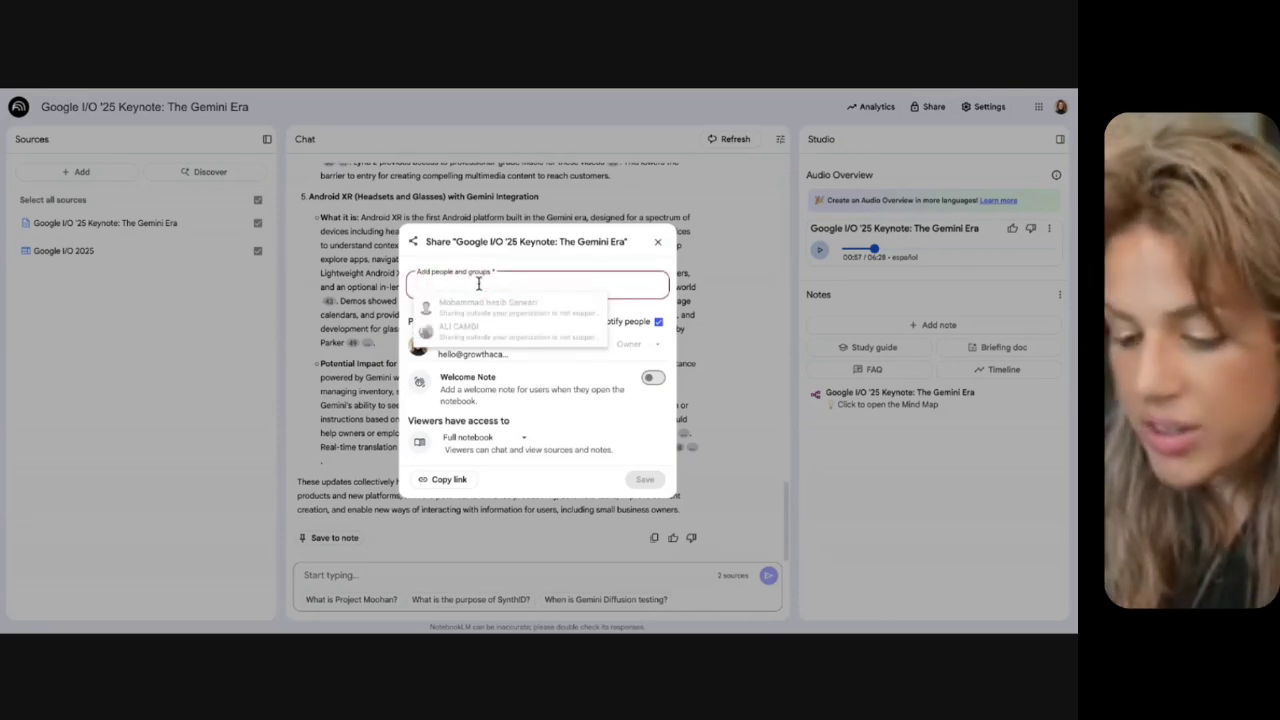
{"action": "type", "text": "support"}
{"action": "key", "text": "Return"}
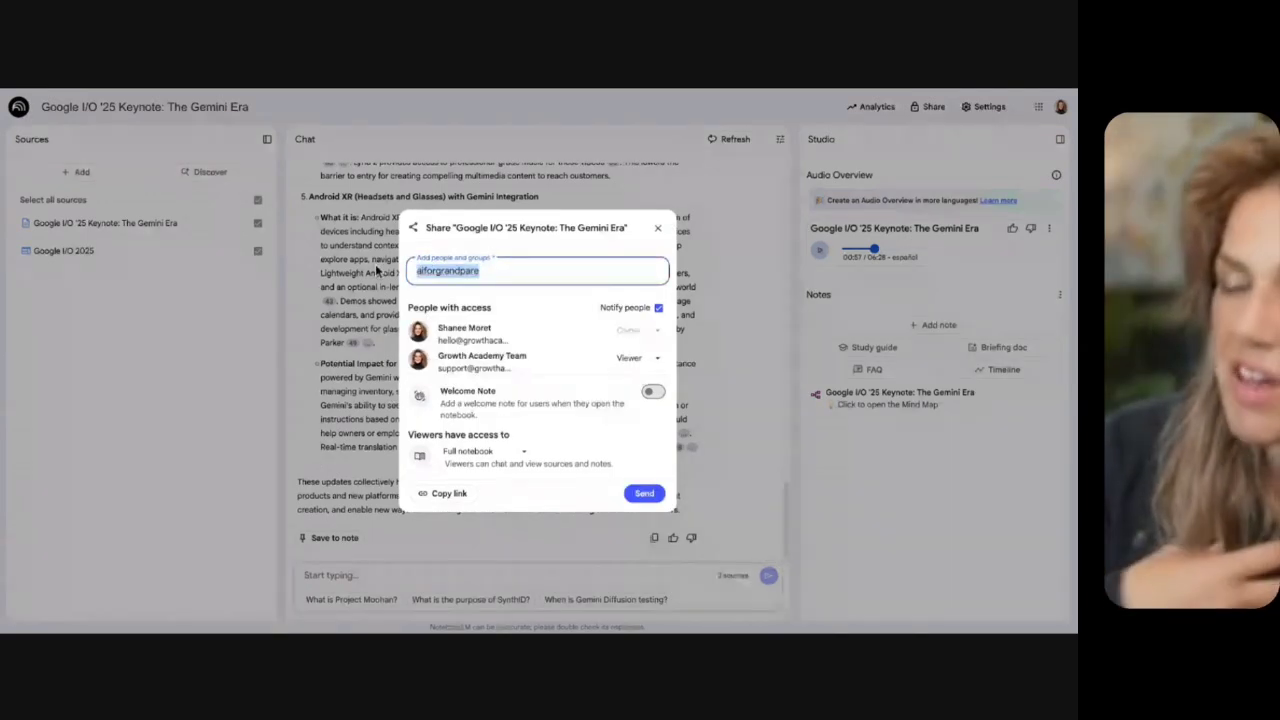
{"action": "left_click", "coordinate": [452, 252]}
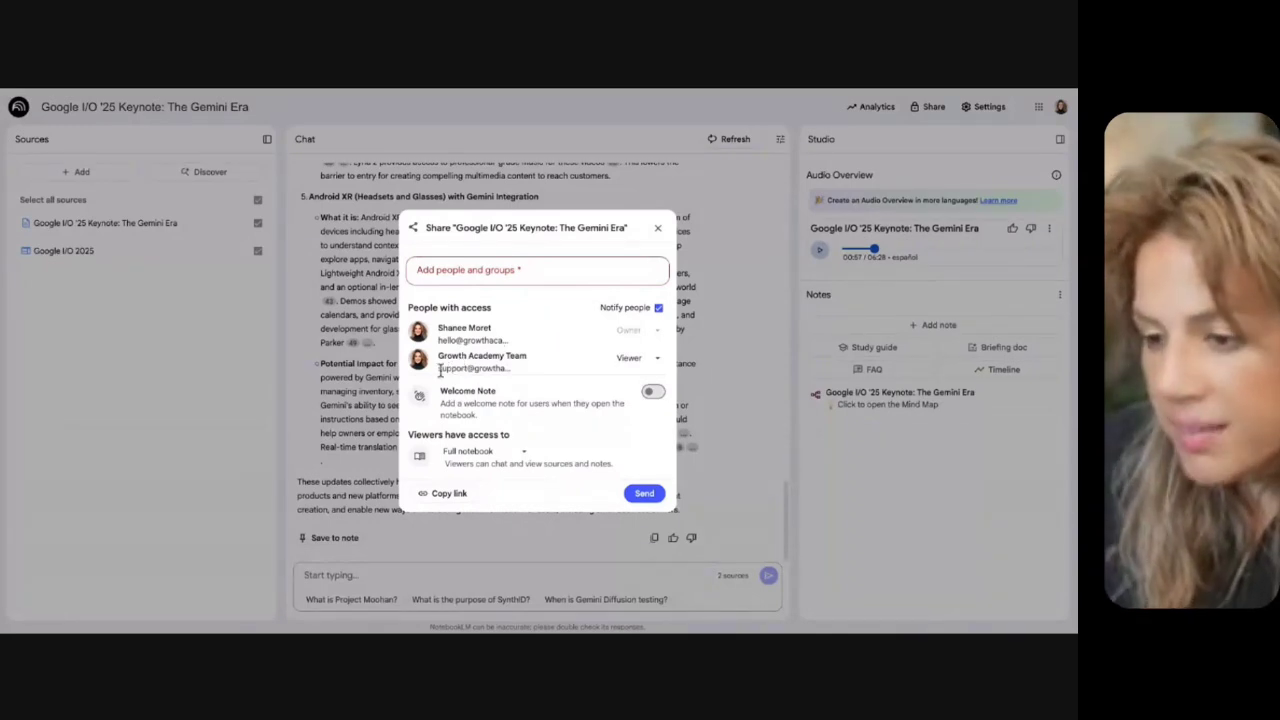
Step: Check the access role options for the added support team and turn off notifying people
{"action": "left_click_drag", "start_coordinate": [438, 368], "coordinate": [615, 368]}
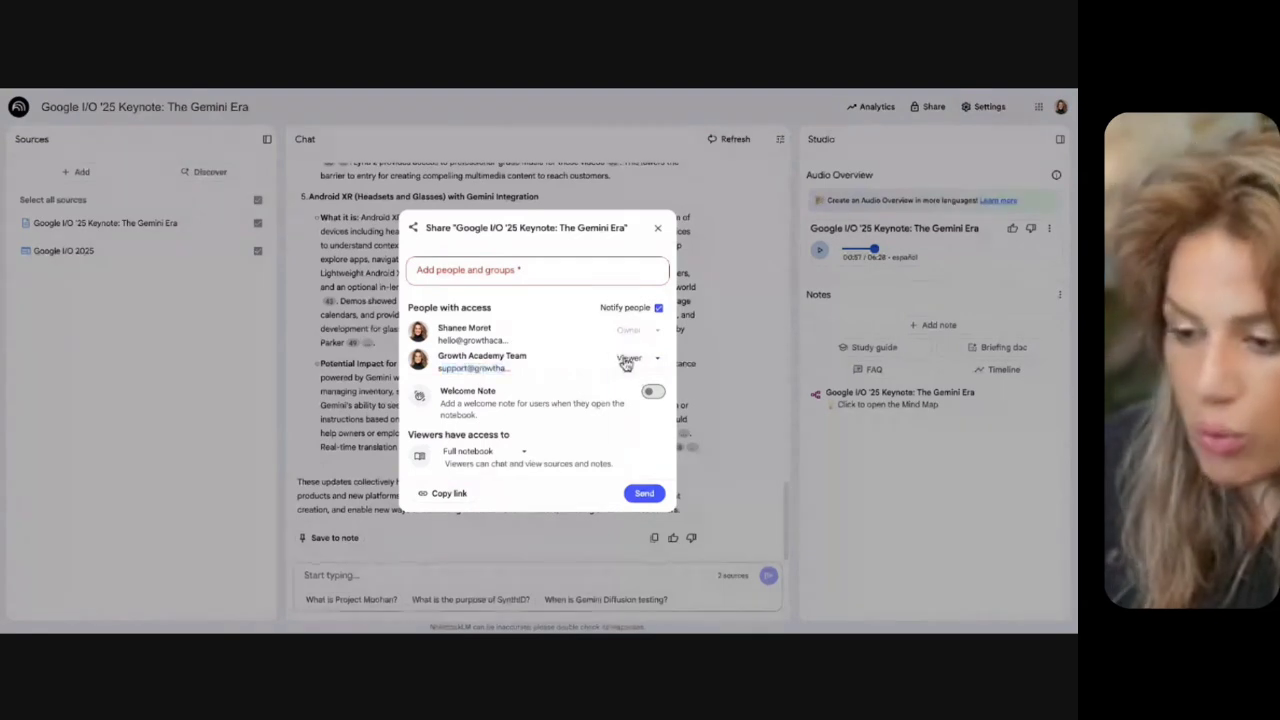
{"action": "left_click", "coordinate": [628, 358]}
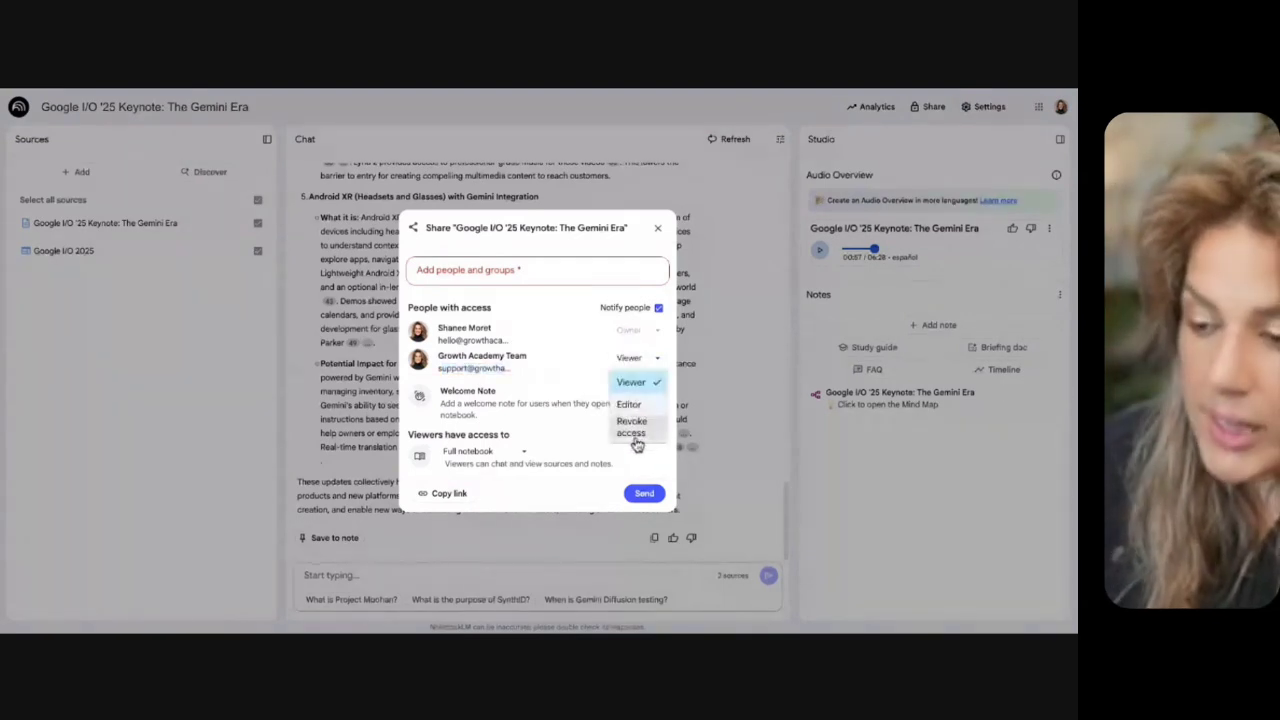
{"action": "left_click", "coordinate": [660, 311]}
{"action": "left_click", "coordinate": [659, 309]}
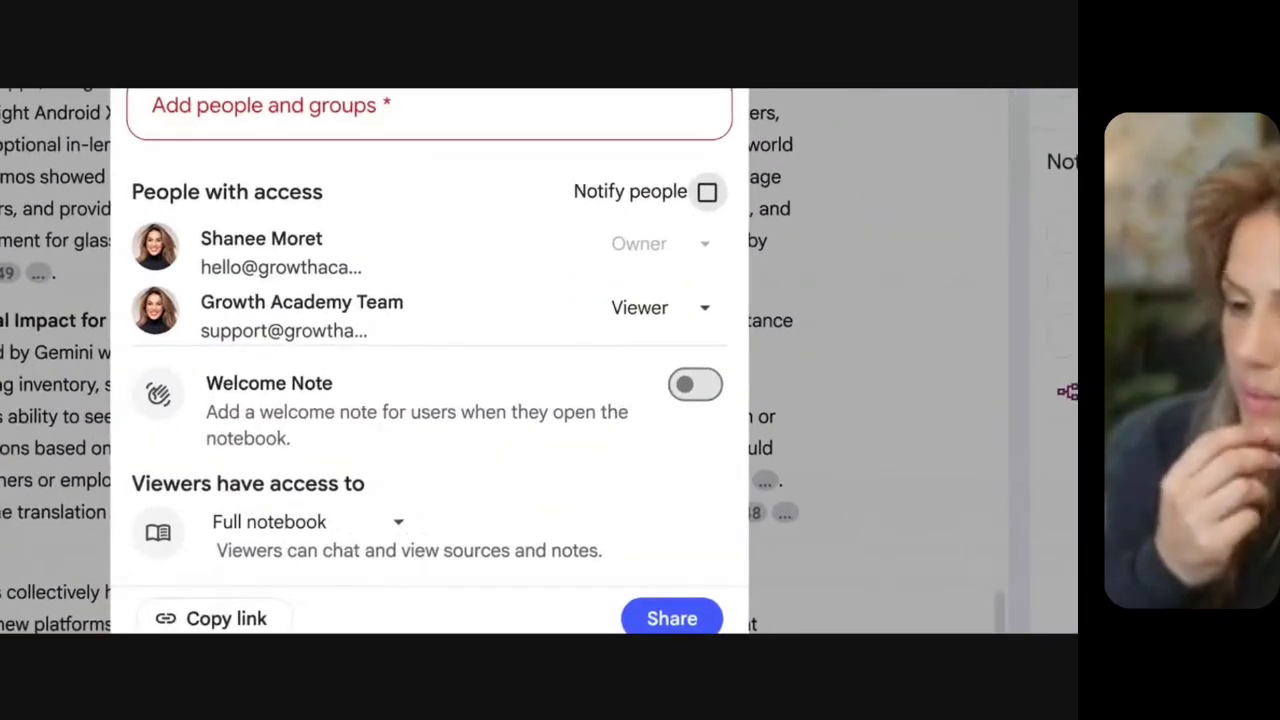
Step: Enable the welcome note for the shared notebook and open the choices for what viewers have access to
{"action": "left_click", "coordinate": [672, 386]}
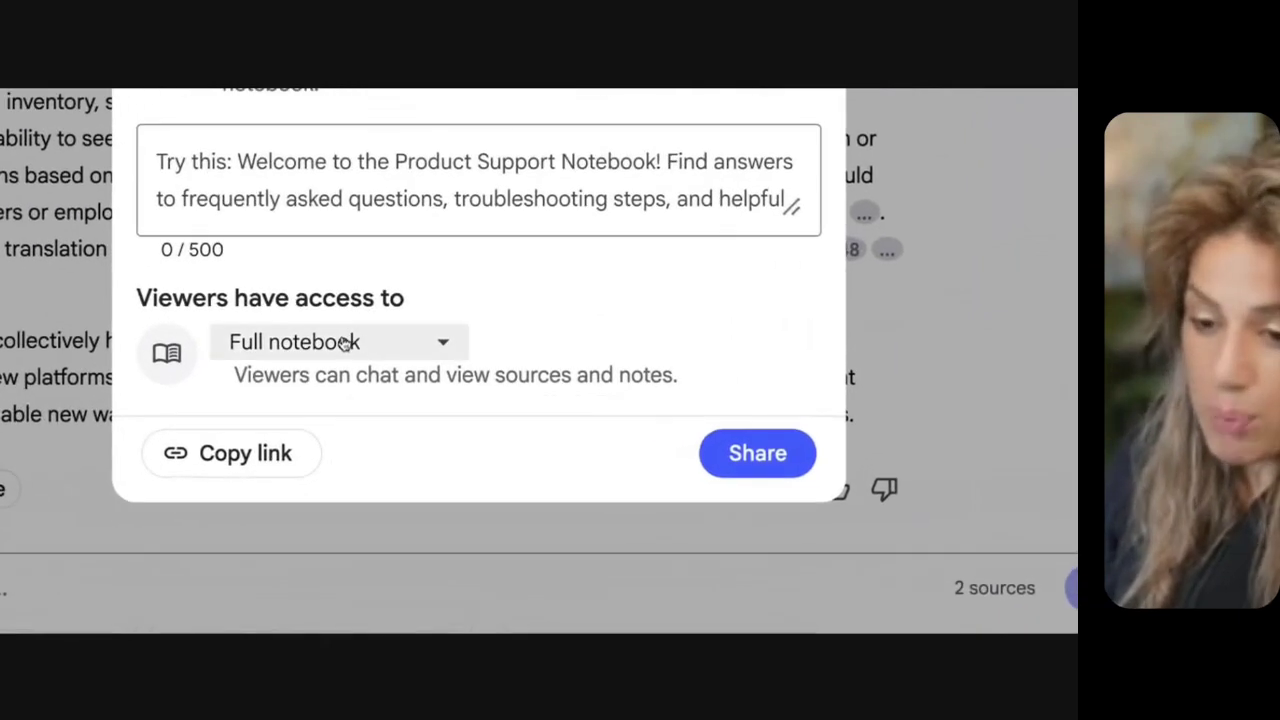
{"action": "left_click", "coordinate": [343, 343]}
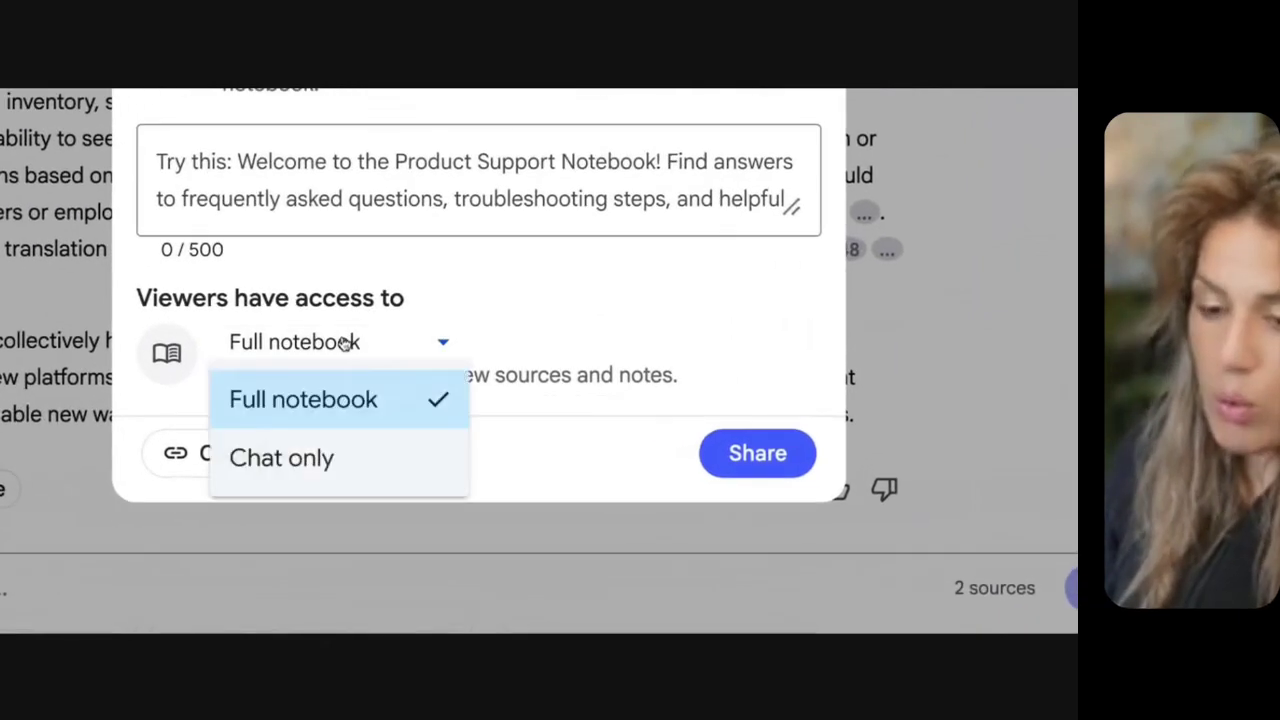